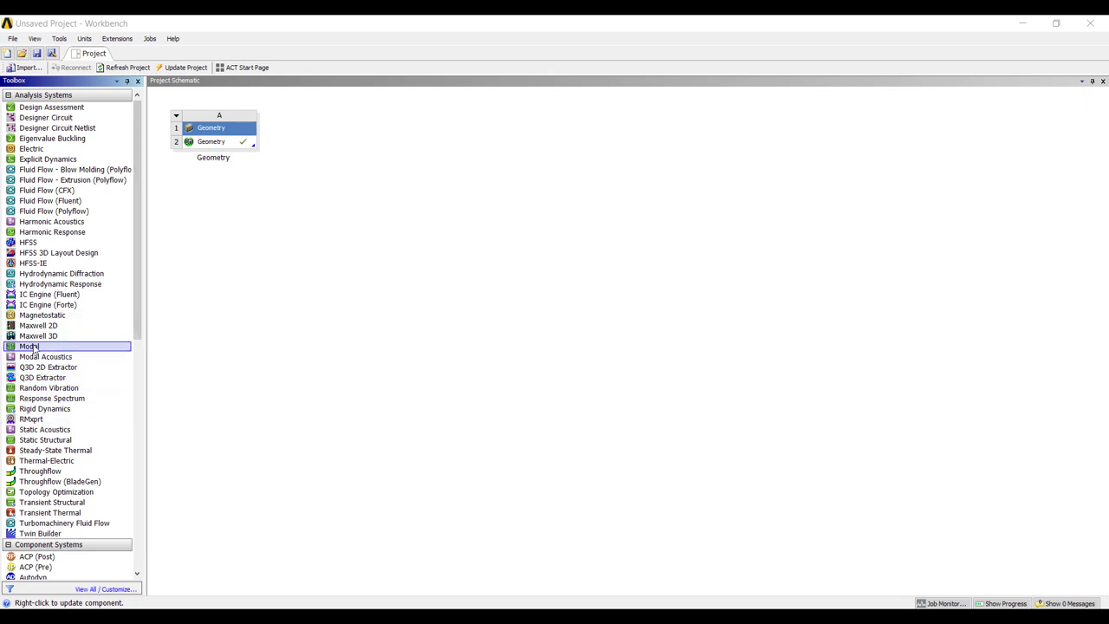
Add a Modal analysis system that shares the existing geometry and open its engineering data
left_click_drag(31, 347, 213, 153)
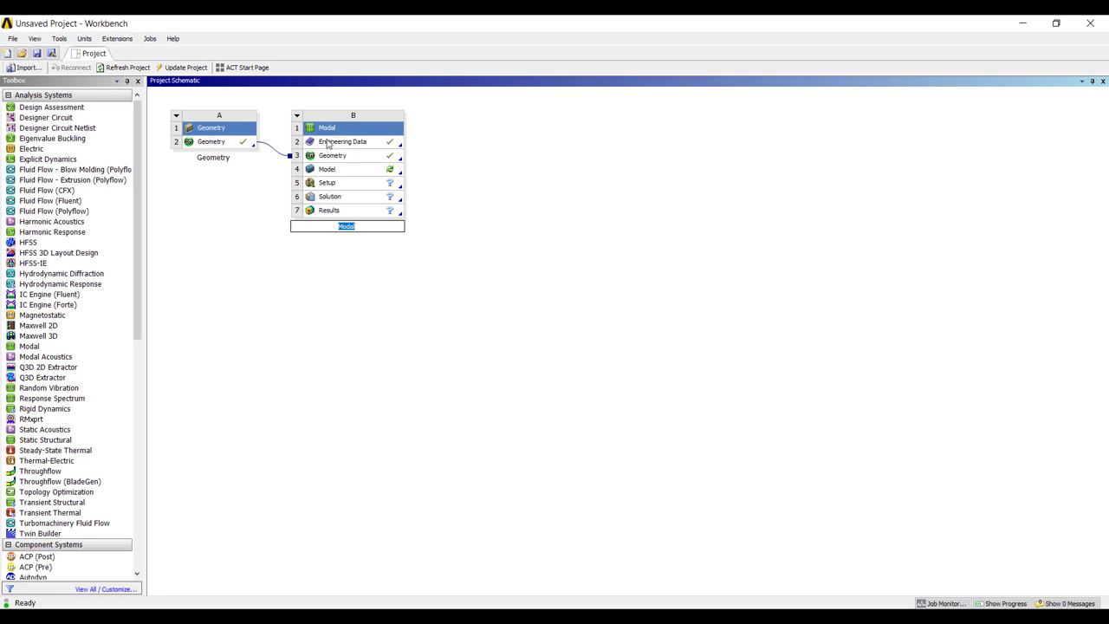
double_click(338, 142)
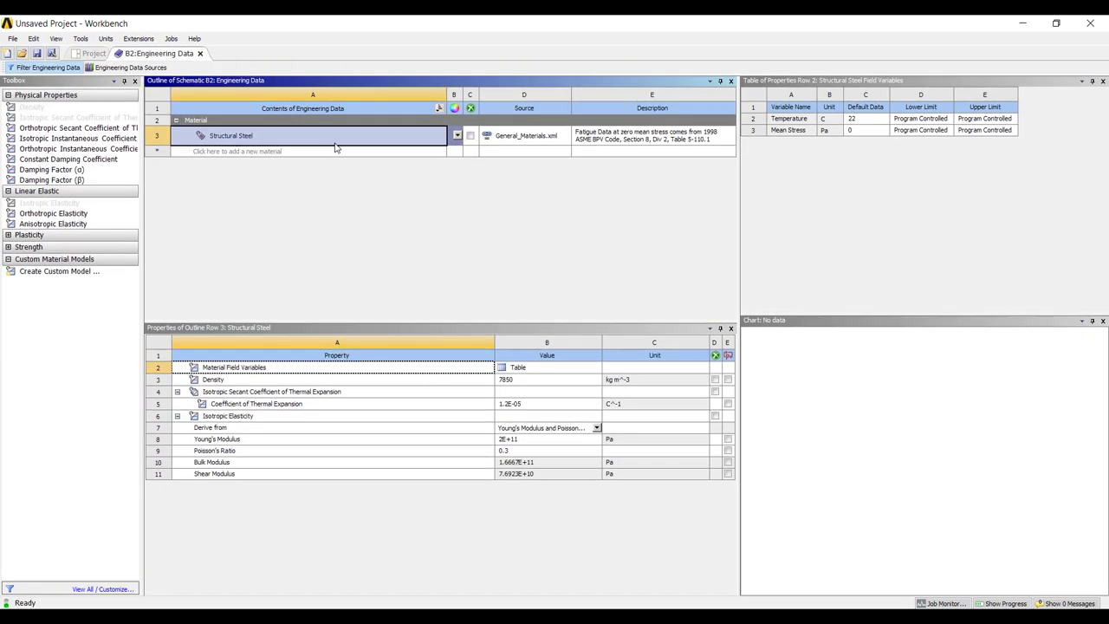
Add Gold from the Granta Design Sample Materials to the engineering data and return to the project schematic
left_click(136, 68)
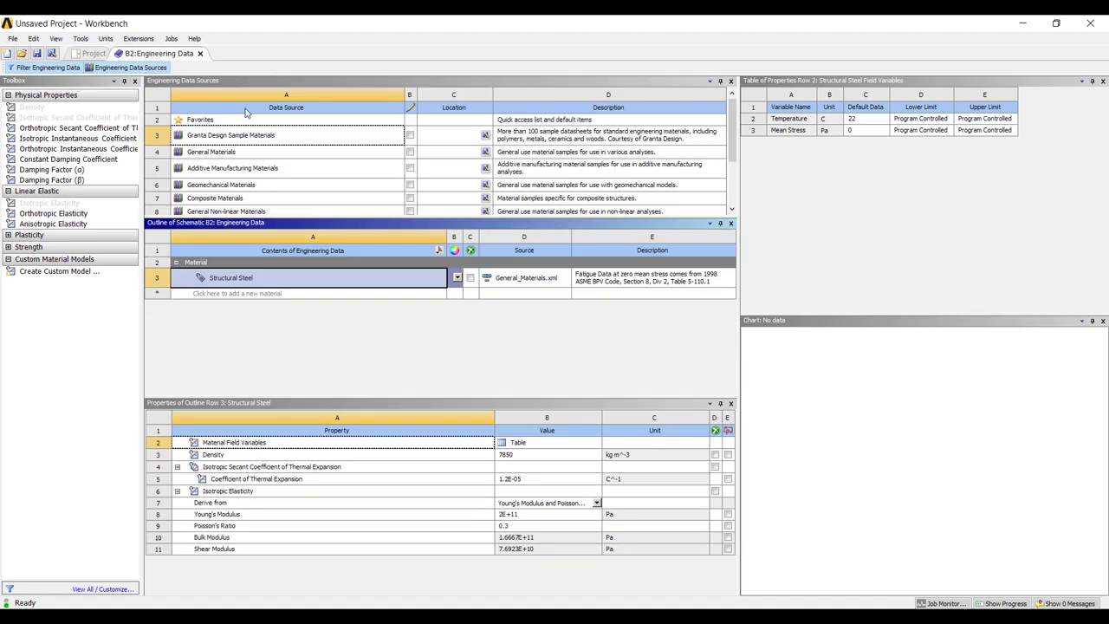
left_click(333, 153)
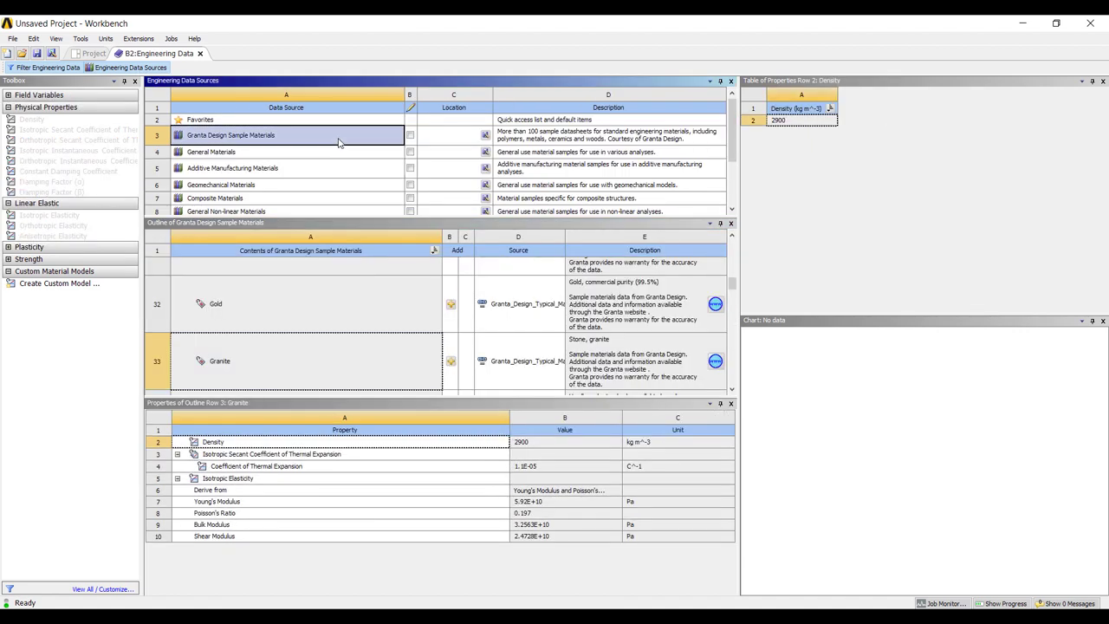
left_click(451, 295)
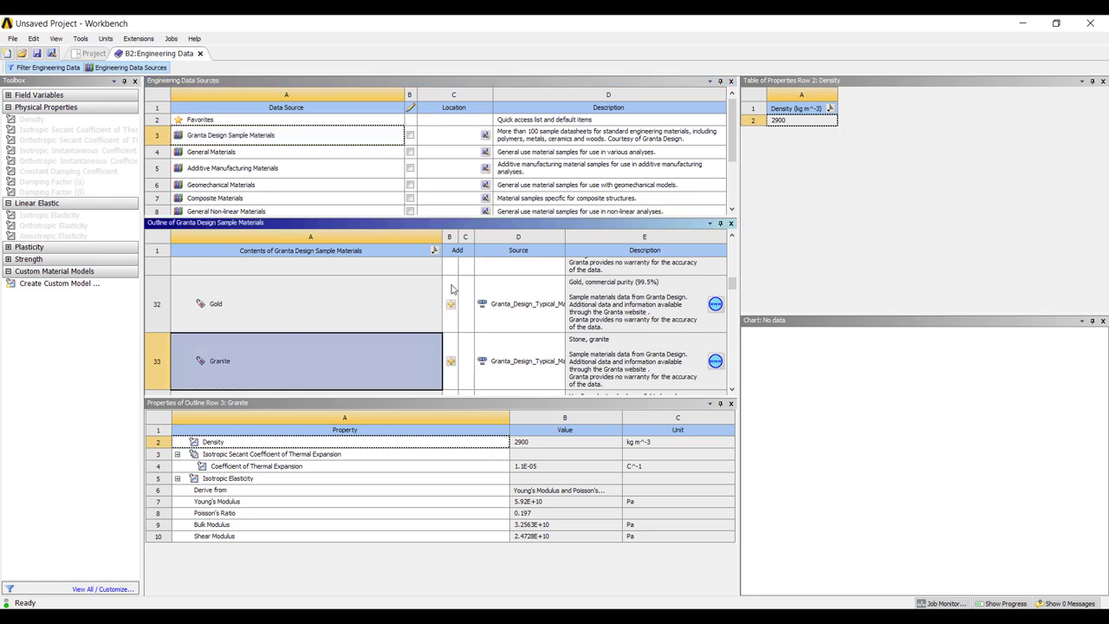
left_click(452, 304)
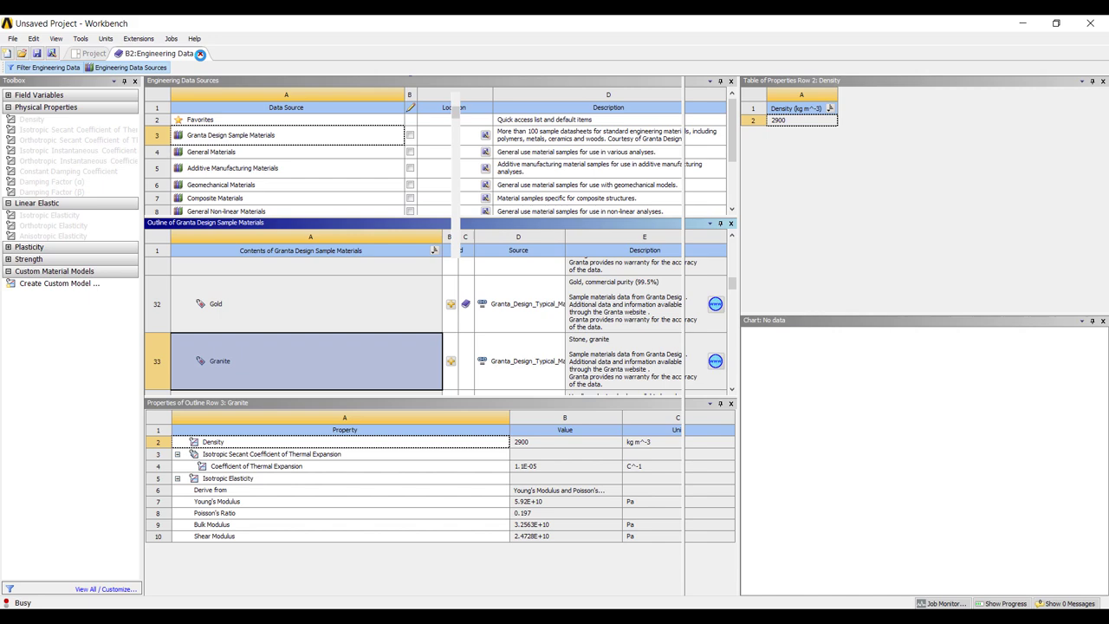
left_click(200, 54)
Open the Modal system's model for editing and suppress the body named Solid
double_click(368, 172)
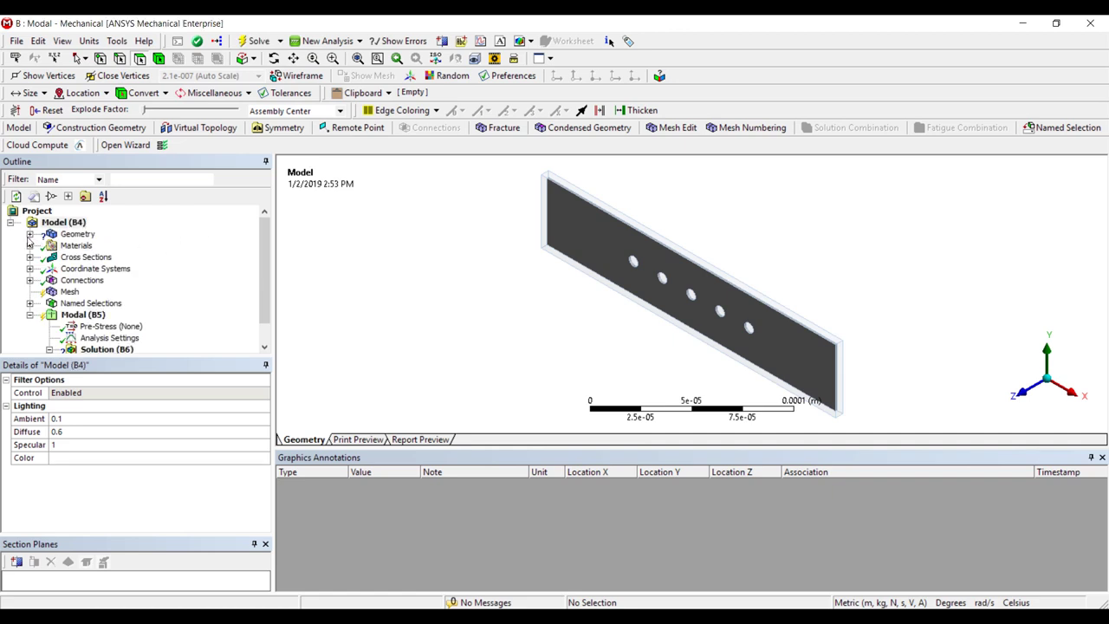
left_click(87, 258)
right_click(87, 257)
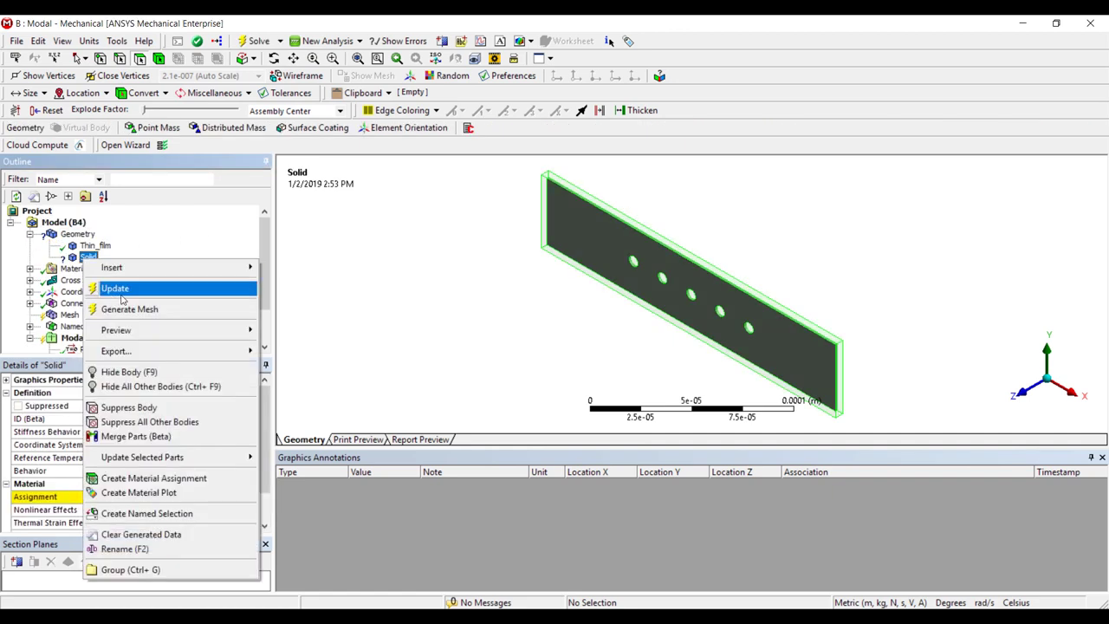
left_click(160, 408)
Assign Gold as the material of the Thin_film body
mouse_move(569, 334)
middle_mouse_down()
mouse_move(897, 218)
mouse_move(398, 280)
middle_mouse_up()
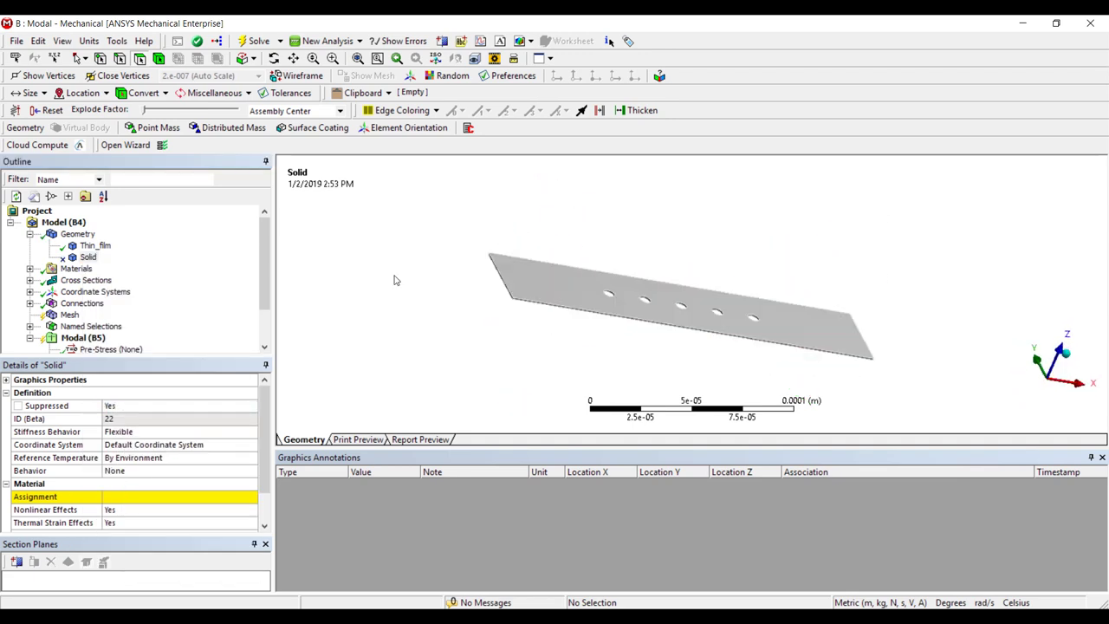
left_click(94, 246)
left_click(240, 498)
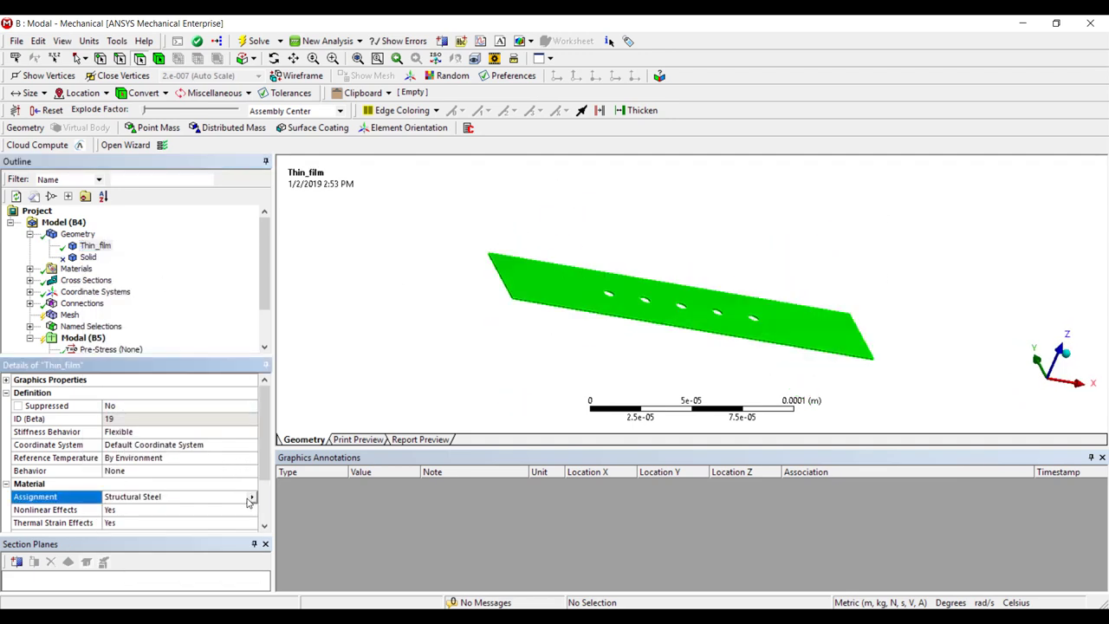
left_click(251, 497)
left_click(308, 552)
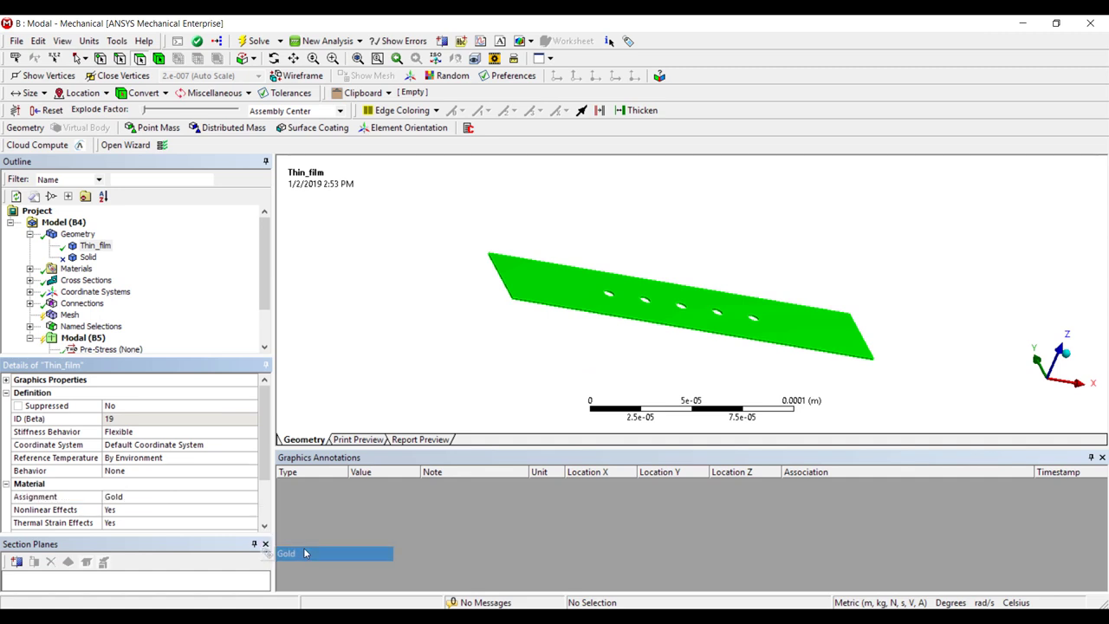
Insert a mesh method on the thin film body and set it to Sweep
middle_click_drag(609, 337, 554, 299)
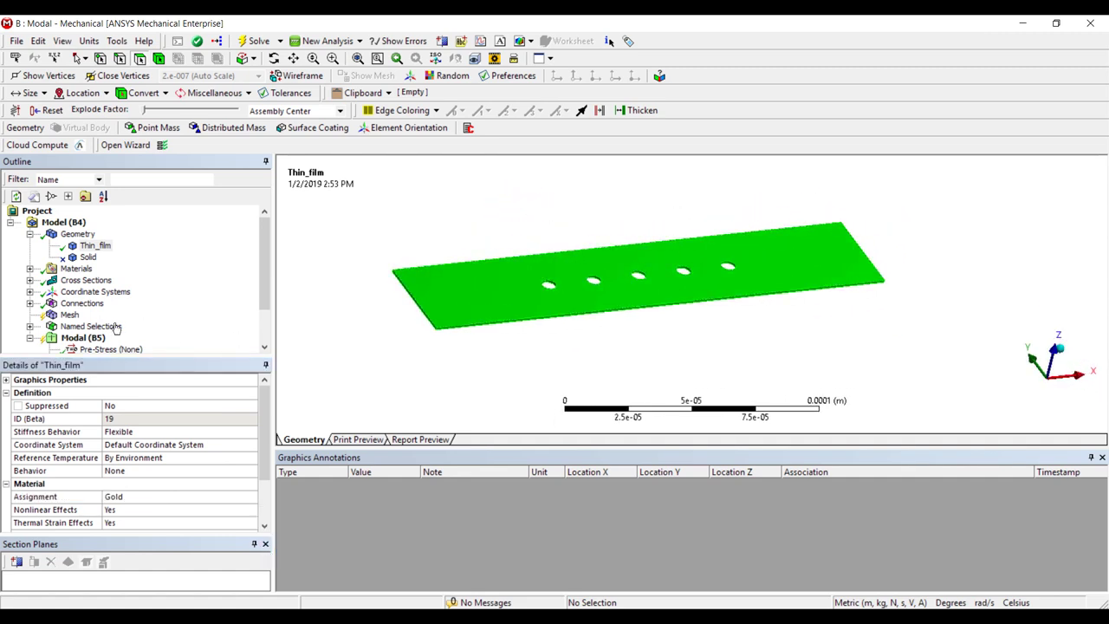
left_click(68, 316)
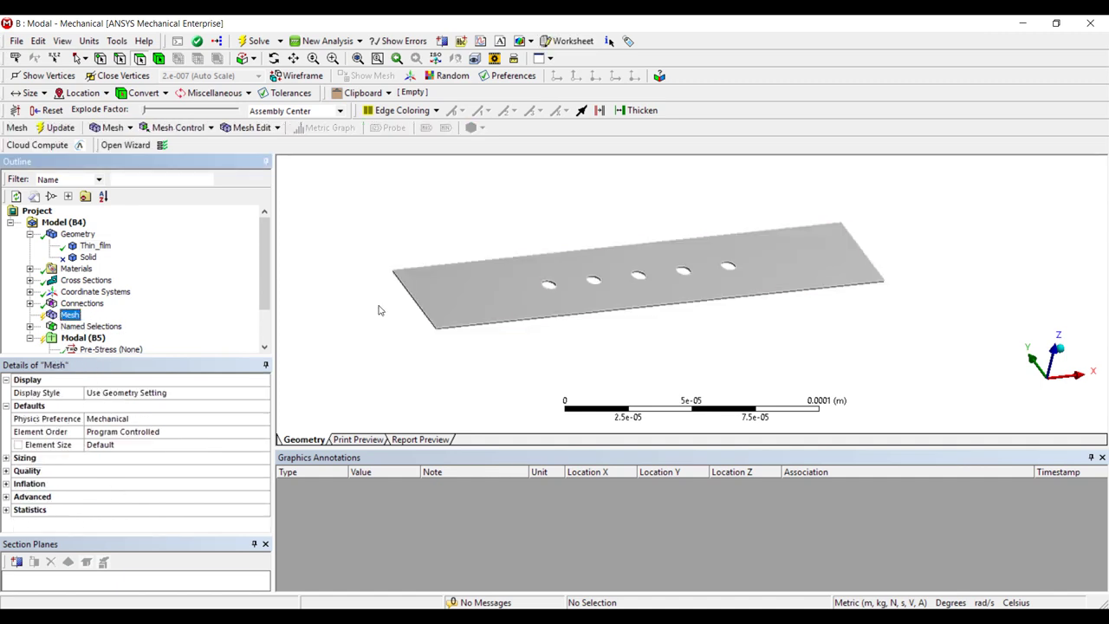
left_click(534, 271)
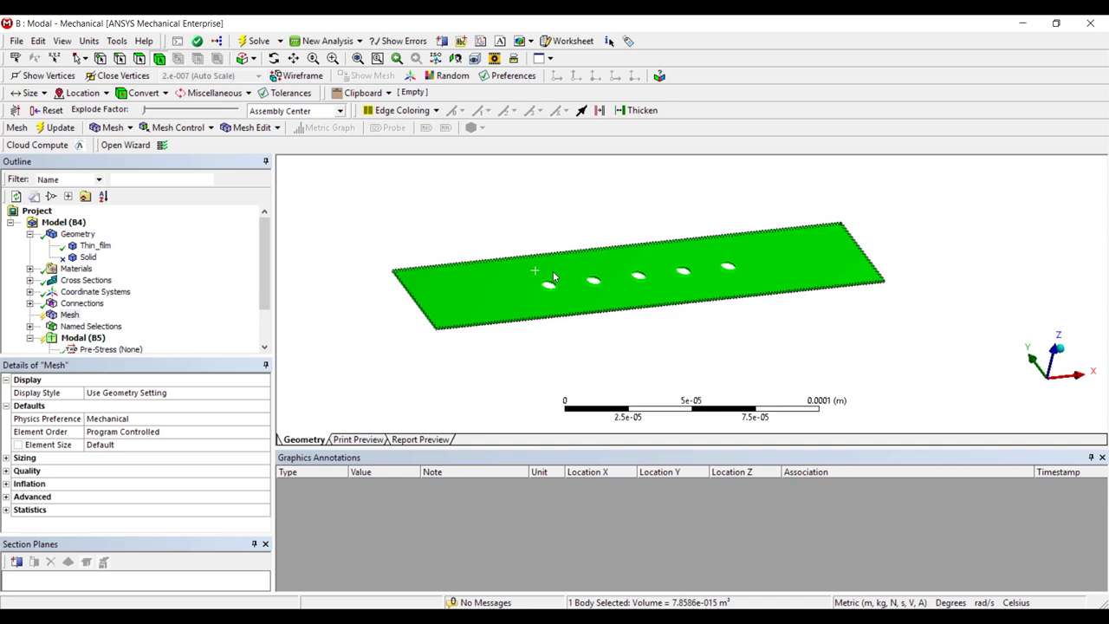
right_click(535, 271)
mouse_move(664, 140)
left_click(794, 145)
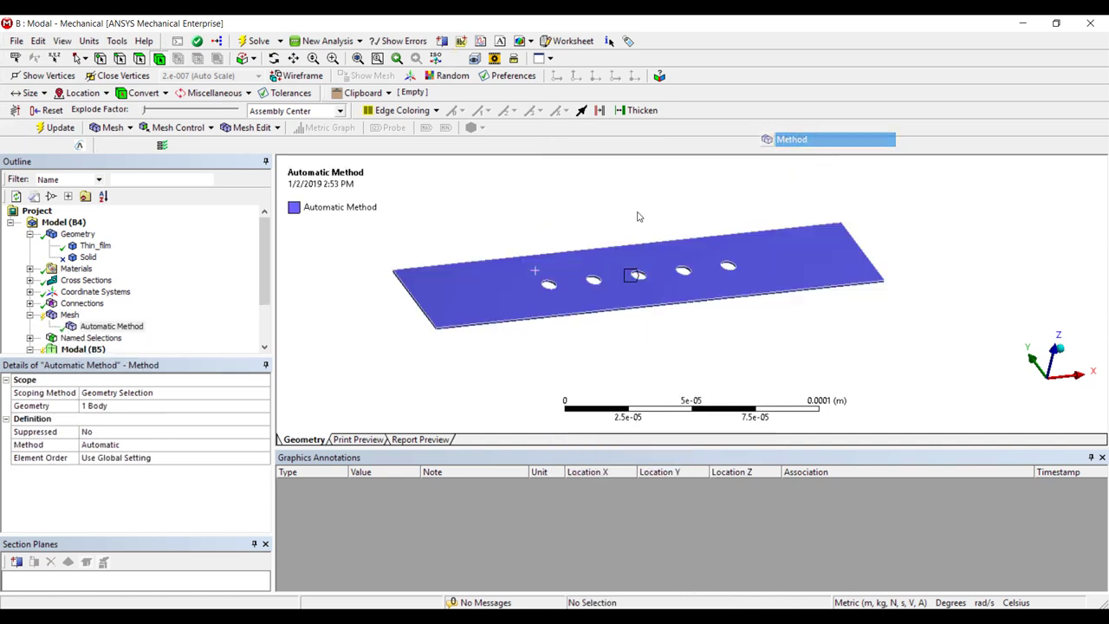
left_click(219, 445)
left_click(262, 447)
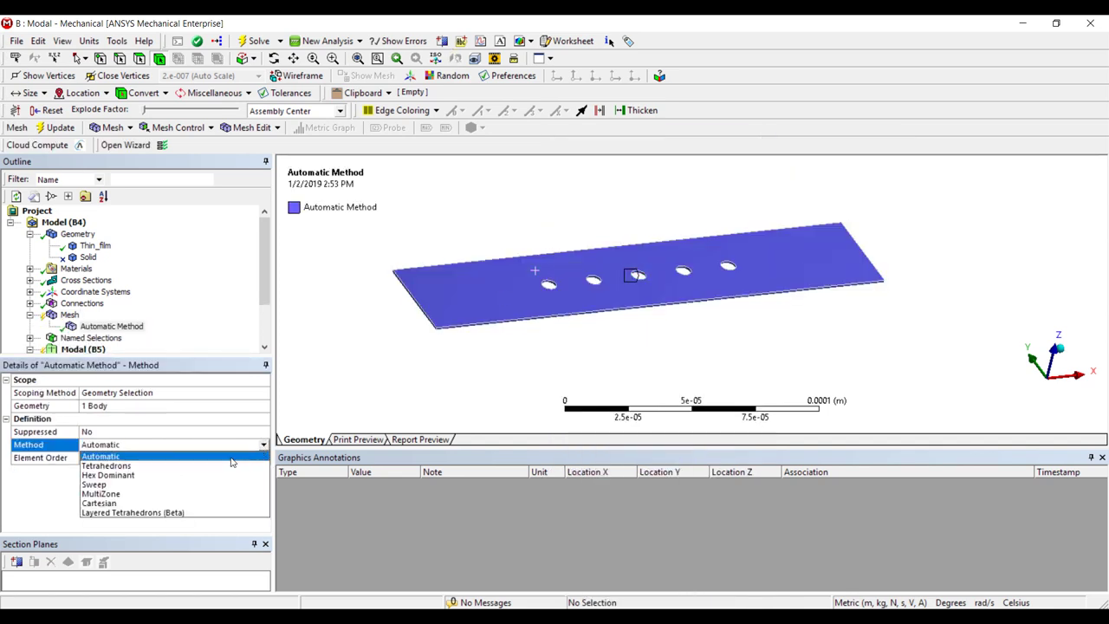
left_click(185, 485)
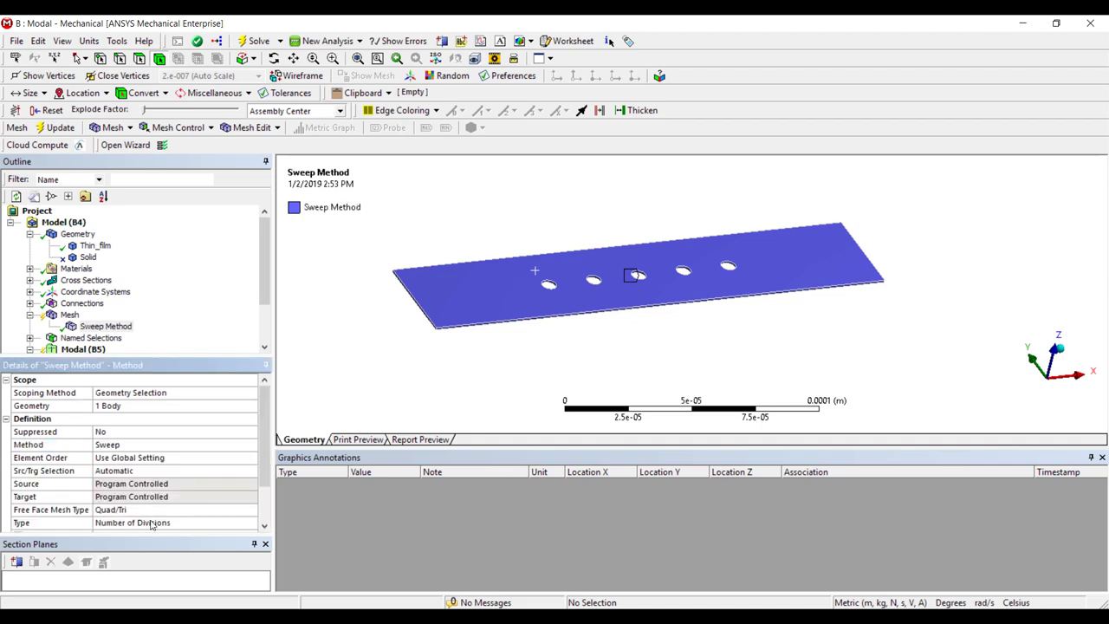
Set the sweep method's number of divisions to 3
left_click(183, 523)
left_click(265, 527)
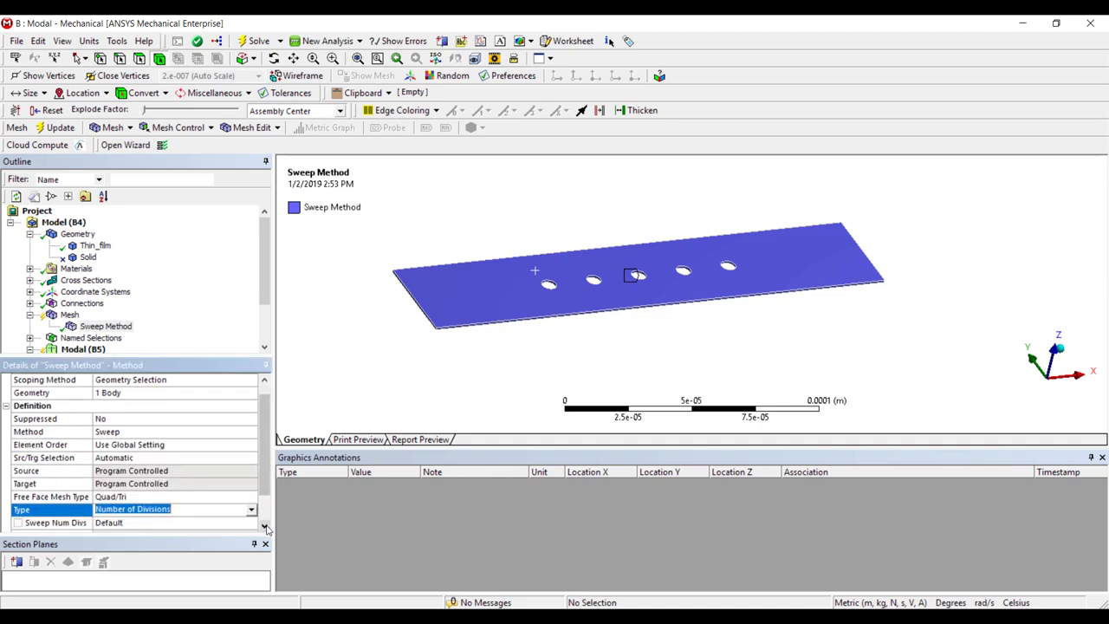
left_click(250, 515)
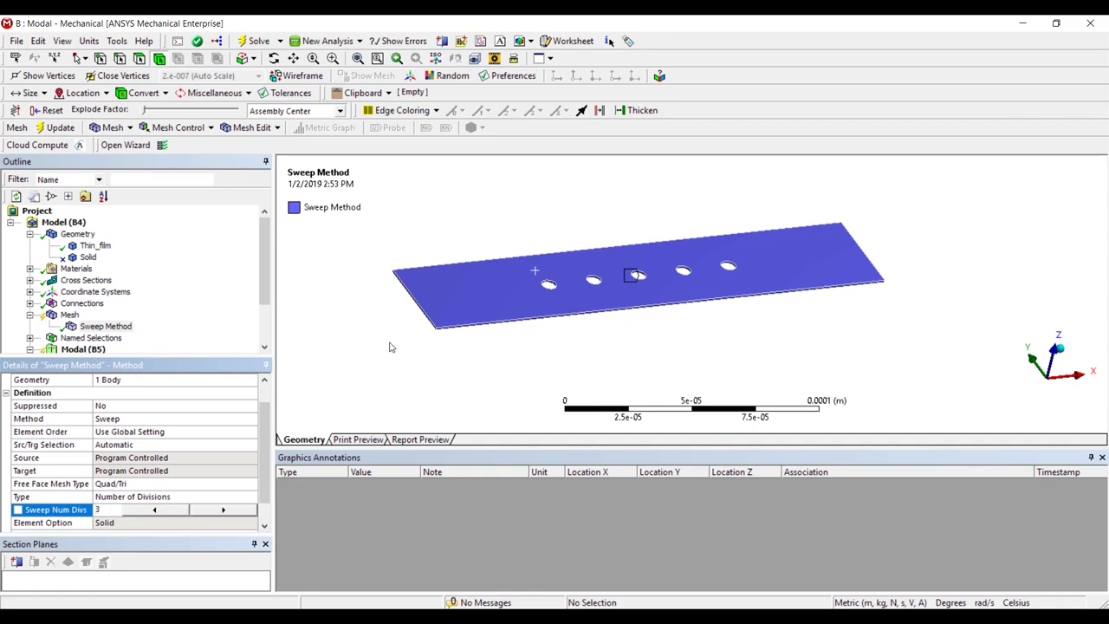
Insert a body sizing on the thin film with an element size of 2.5e-6 m
left_click(470, 314)
right_click(470, 313)
mouse_move(564, 159)
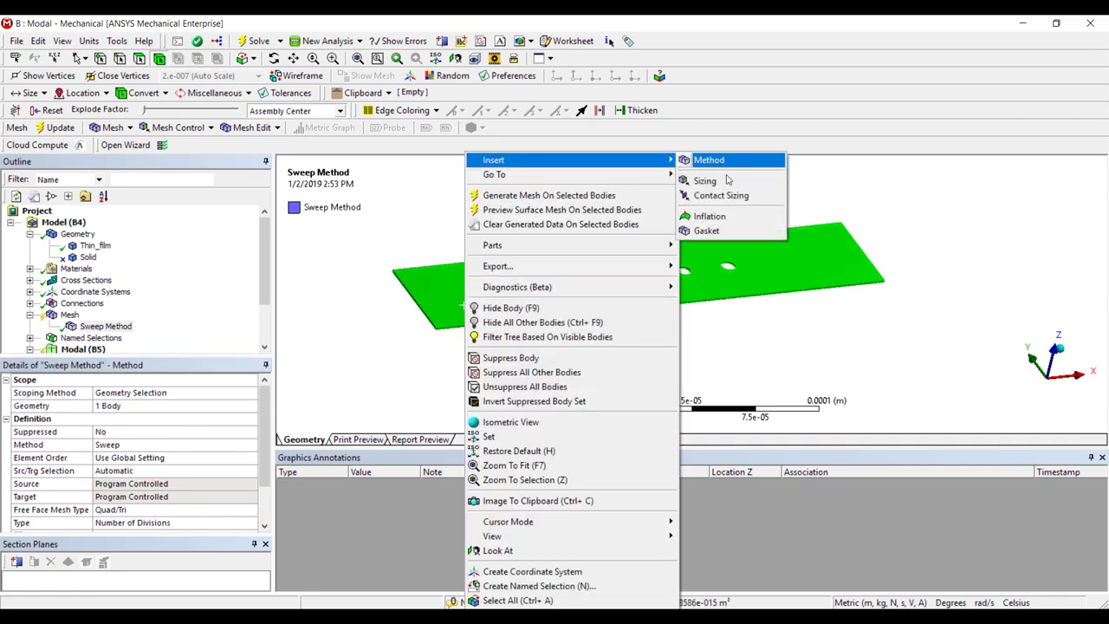
left_click(727, 179)
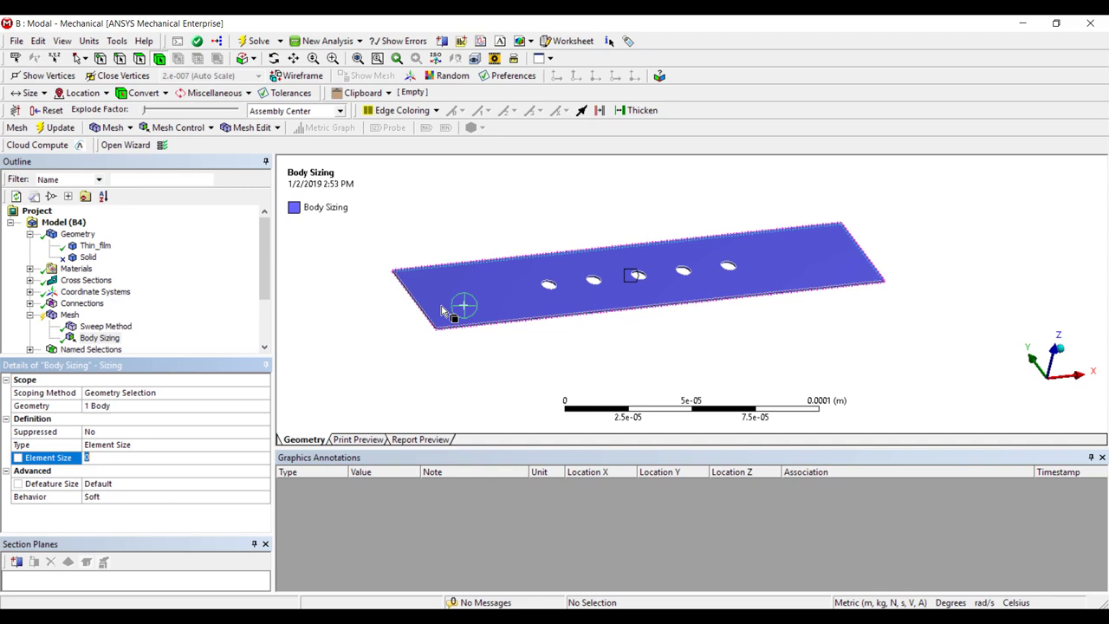
type("2.5e-6")
key("Return")
Generate the mesh and inspect the elements around the holes and through the thickness
right_click(70, 315)
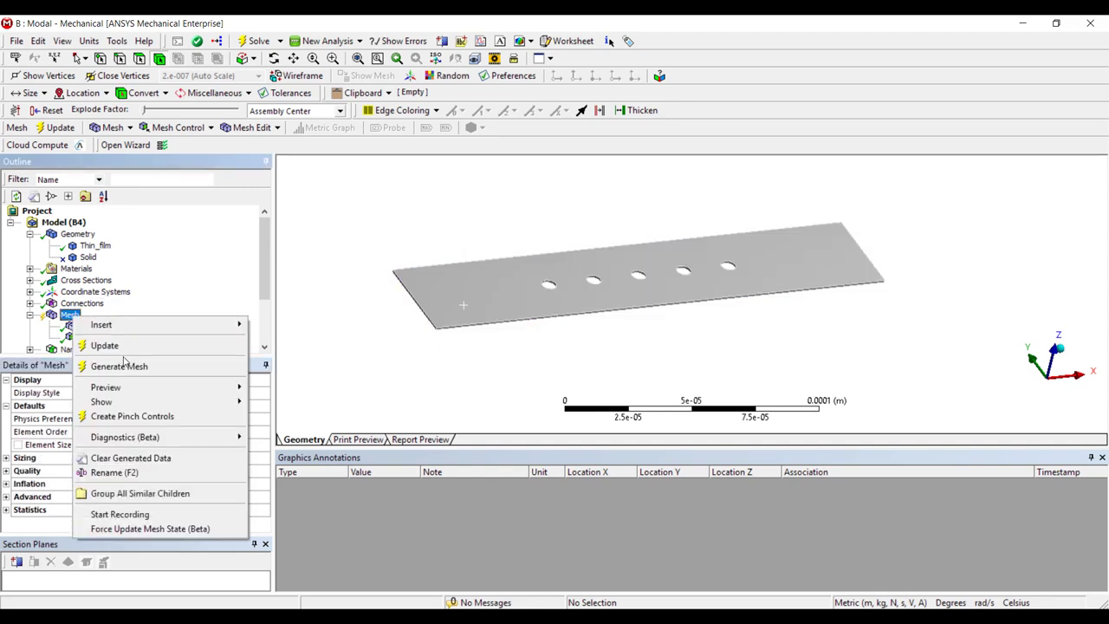
left_click(119, 366)
scroll(603, 227, "up", 5)
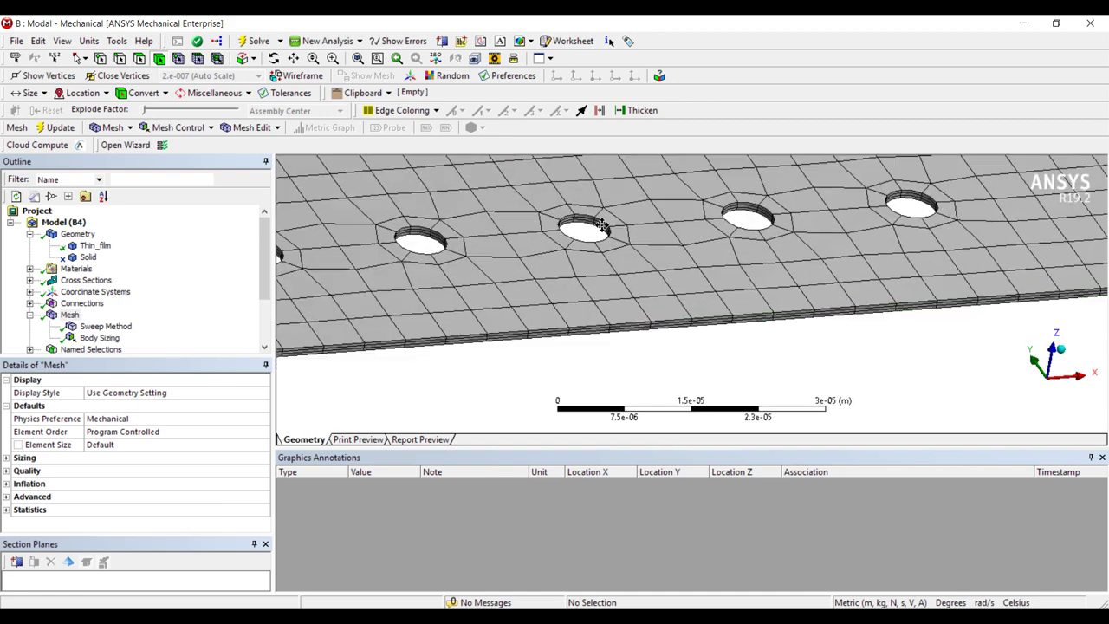
scroll(337, 346, "down", 5)
Box-select the thin film body and create a named selection called Beam from it
scroll(104, 334, "down", 1)
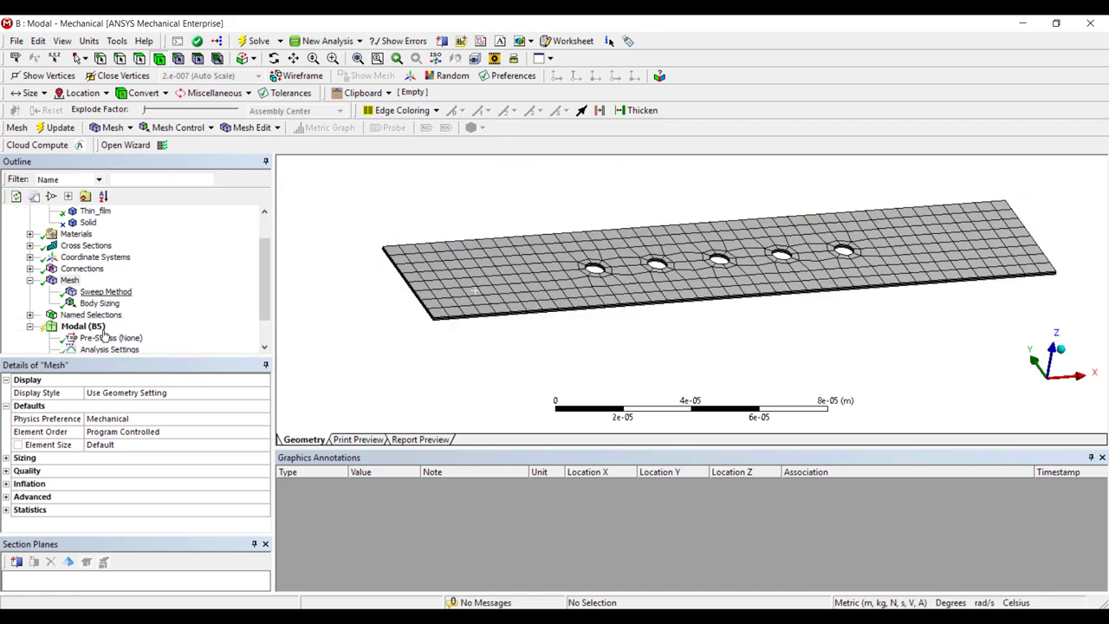
scroll(102, 334, "down", 1)
left_click(90, 282)
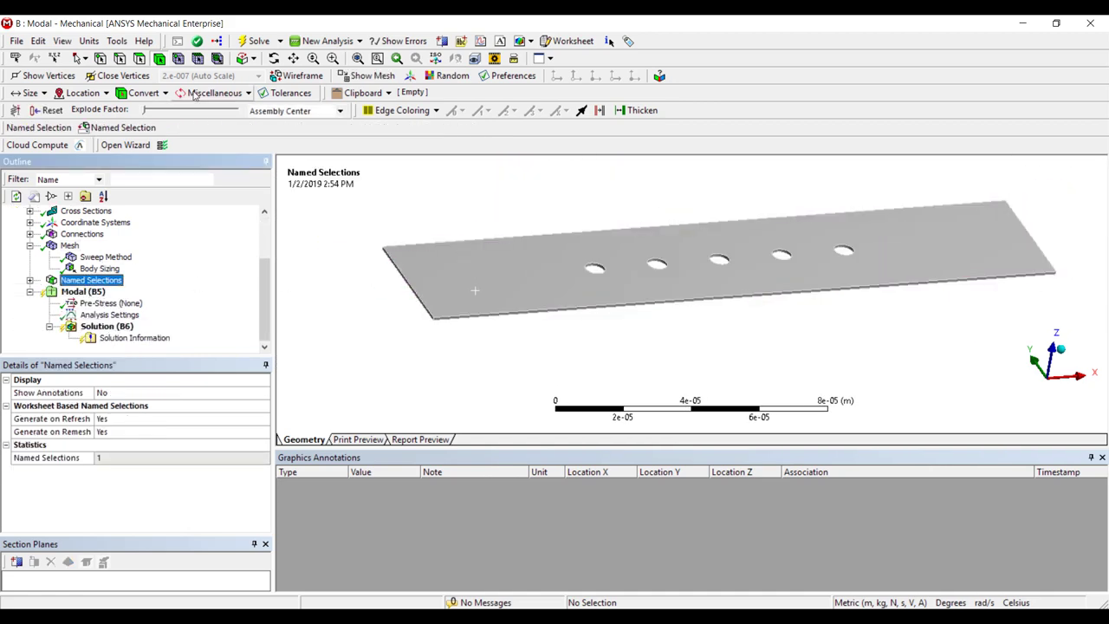
left_click(84, 58)
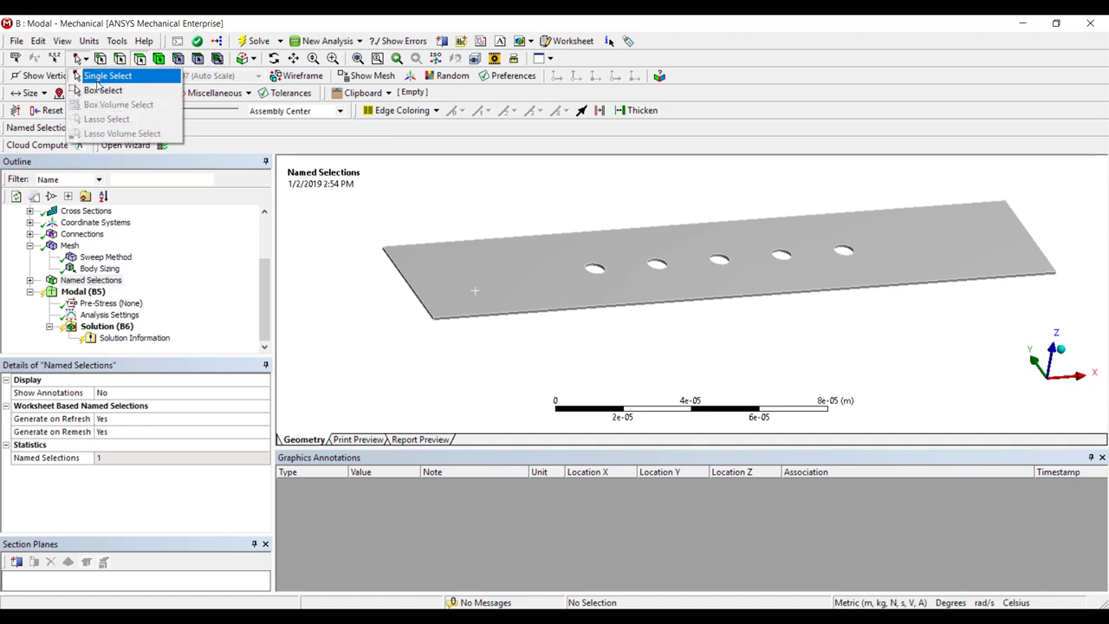
left_click(102, 90)
scroll(404, 206, "down", 2)
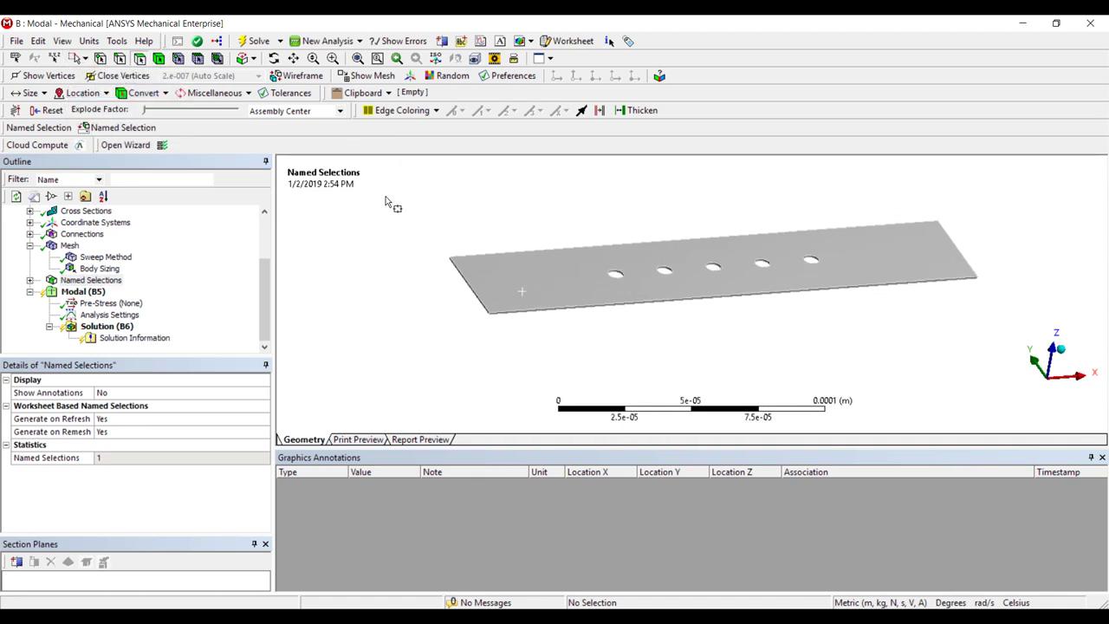
left_click_drag(525, 290, 484, 256)
right_click(484, 256)
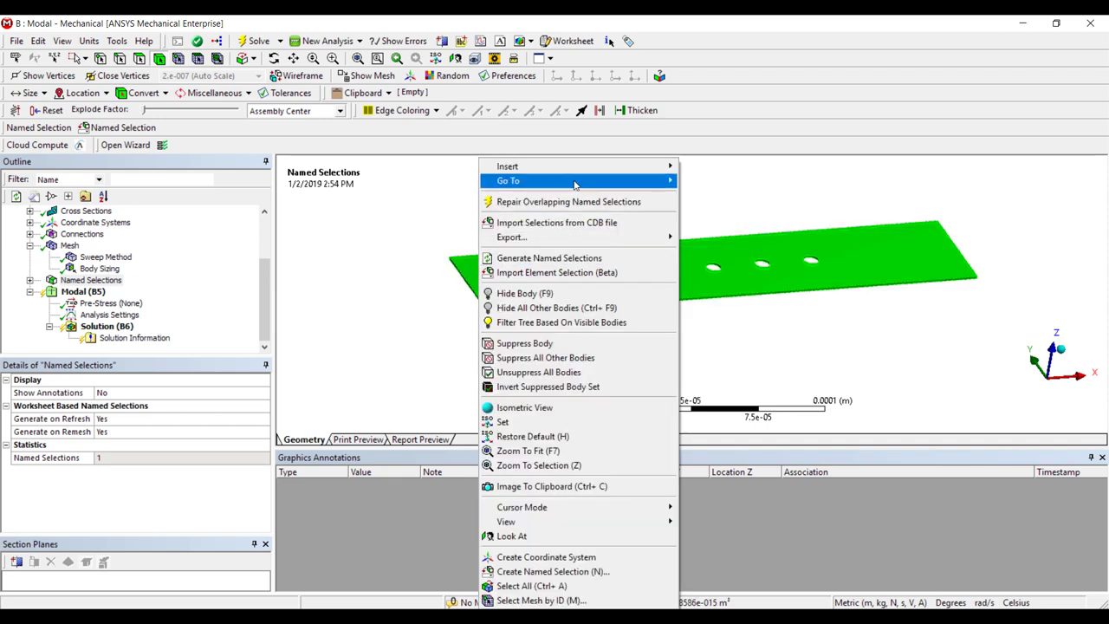
left_click(546, 571)
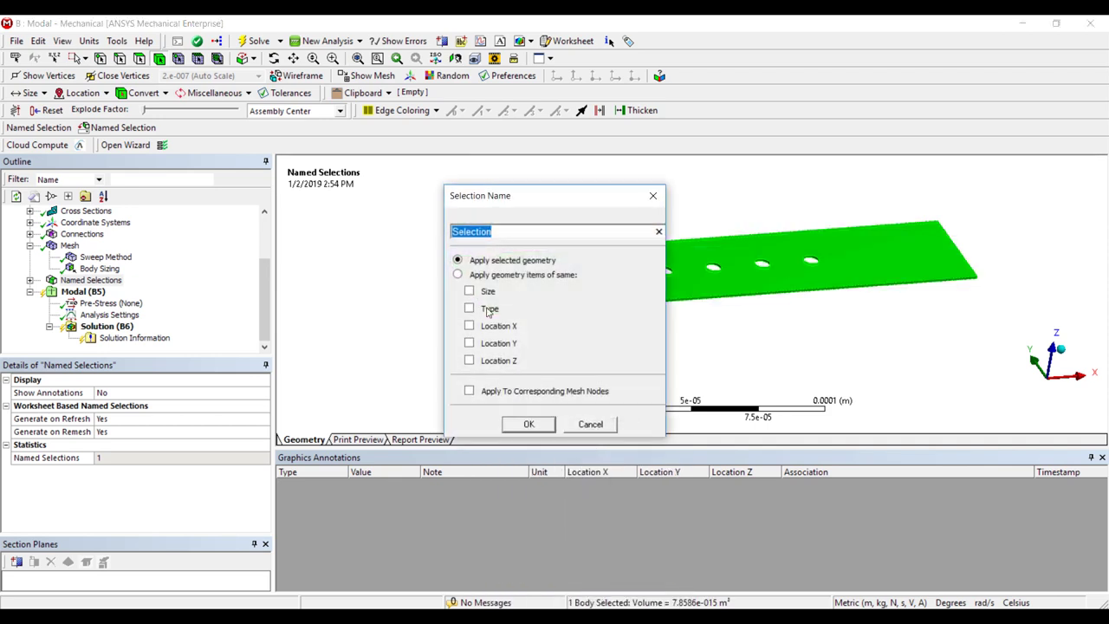
type("Beam")
key("Return")
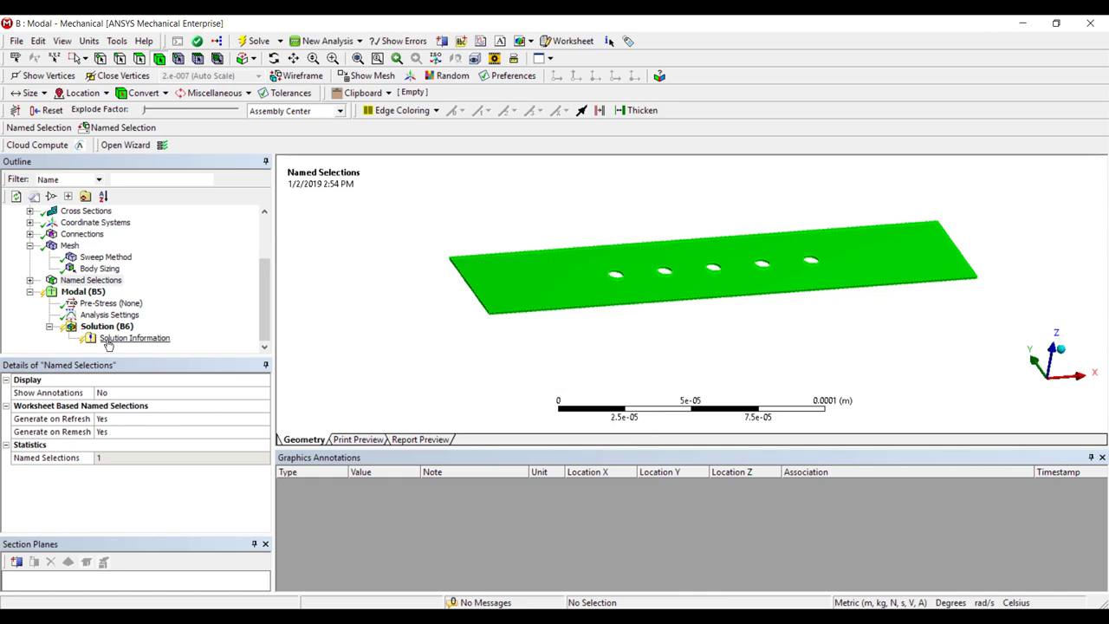
Insert a fixed support in the modal analysis on the two end faces of the thin film beam
left_click(97, 295)
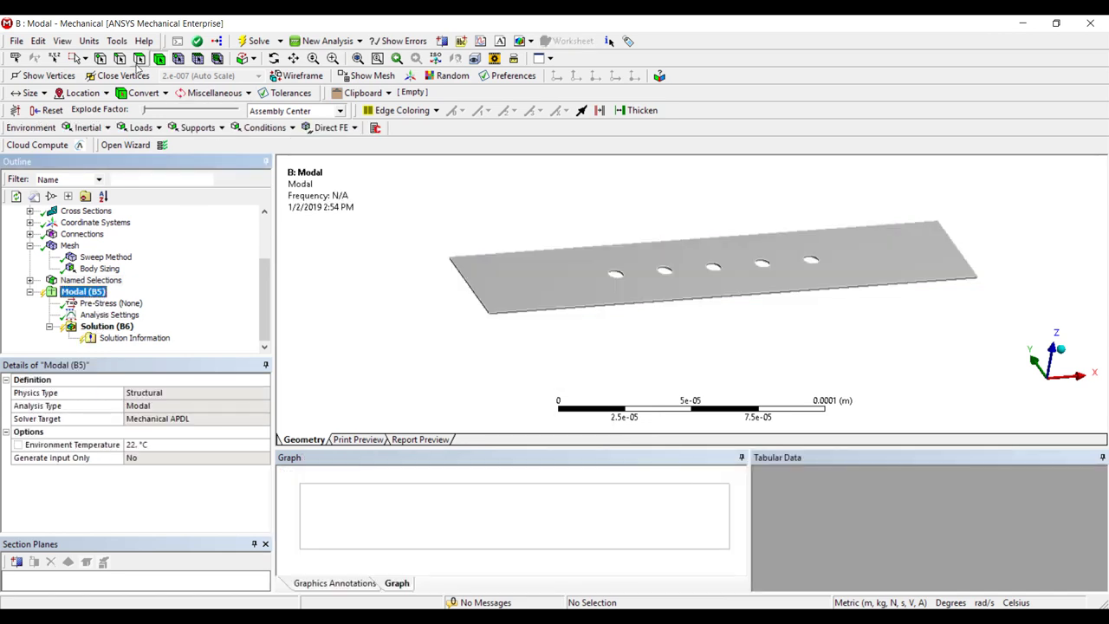
left_click(84, 58)
left_click(102, 76)
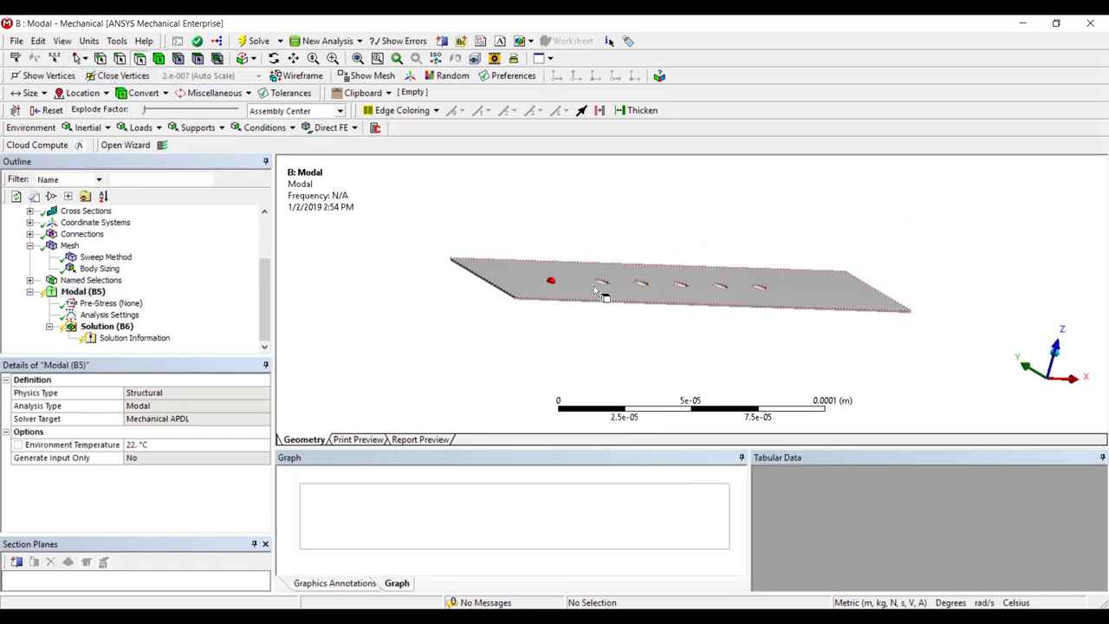
scroll(555, 295, "up", 5)
left_click(441, 339)
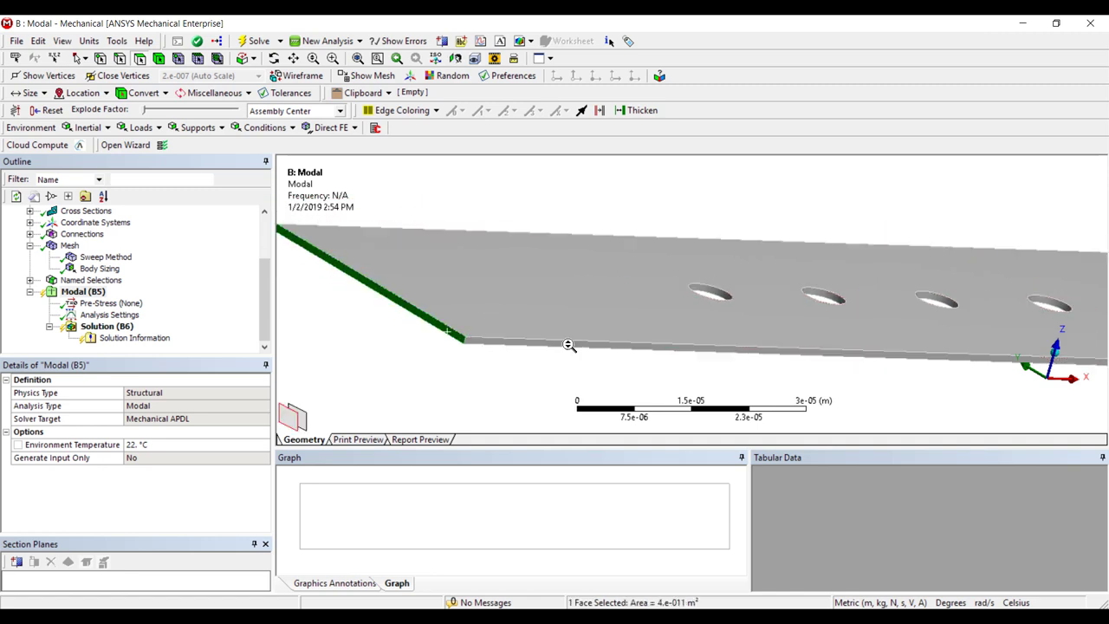
scroll(607, 334, "down", 5)
middle_click_drag(651, 321, 644, 283)
scroll(643, 283, "up", 3)
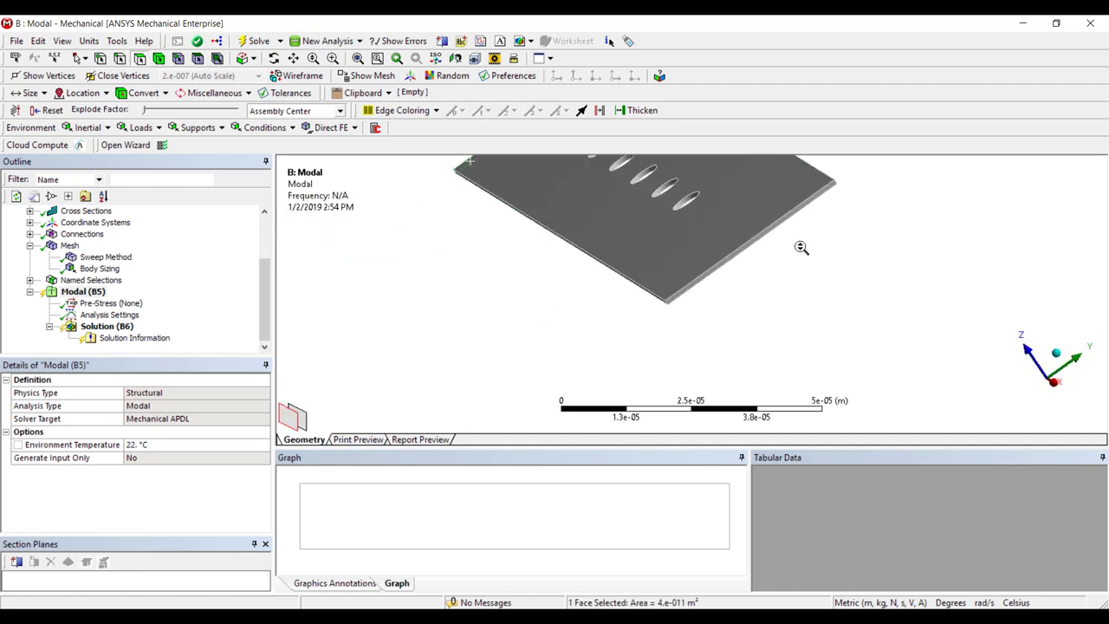
left_click(733, 256, "ctrl")
right_click(87, 292)
mouse_move(174, 303)
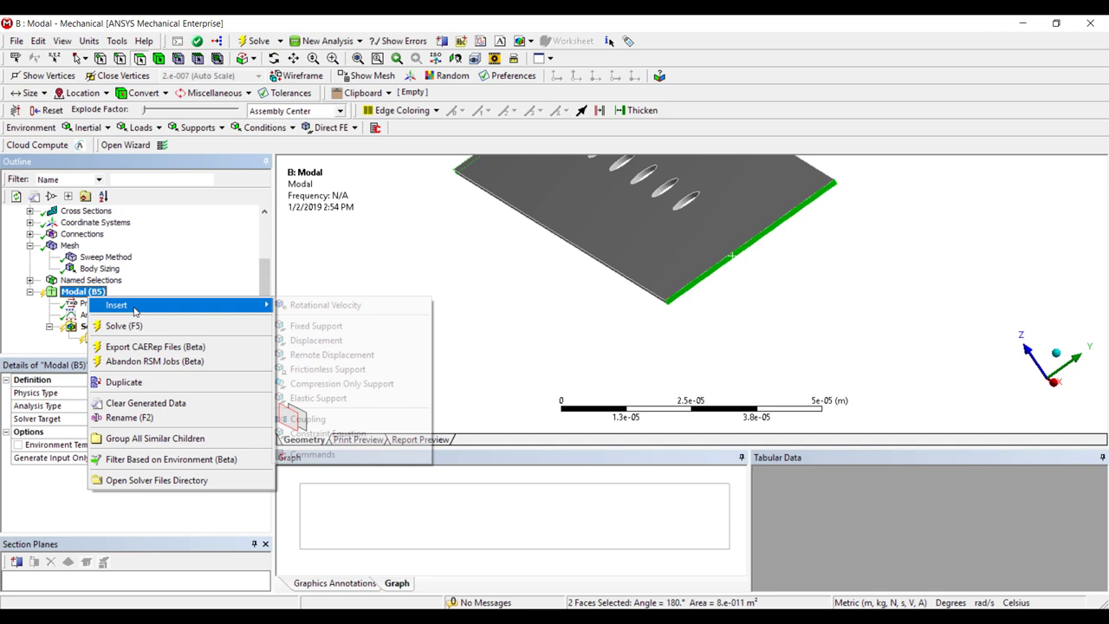
left_click(316, 326)
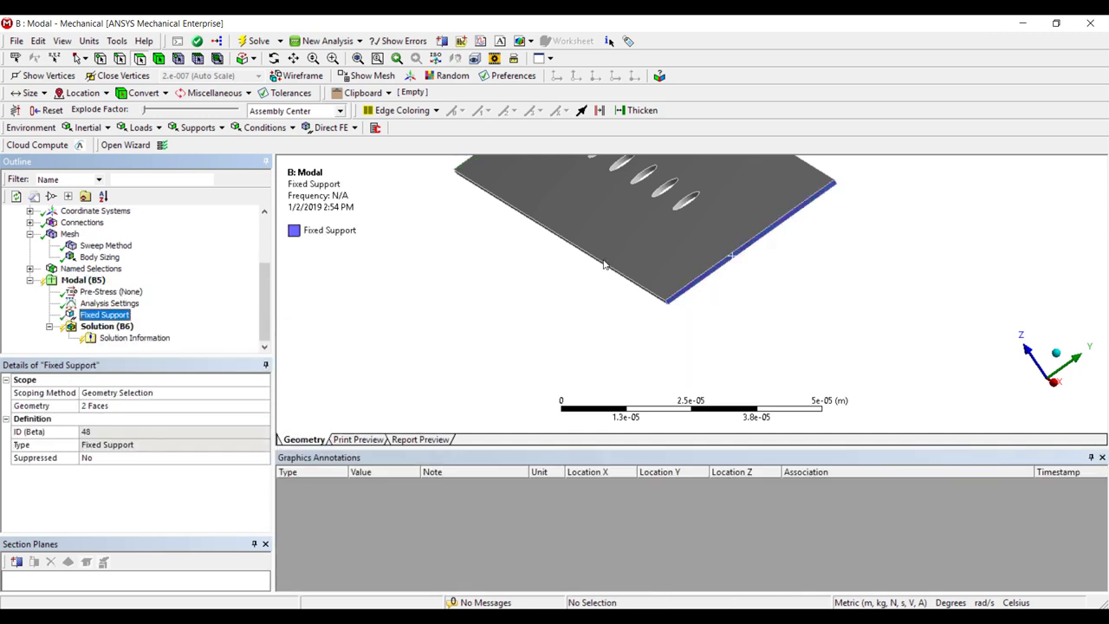
Check the maximum modes to find and add solution APDL commands: set,1,1,,real; cmsel,,Beam; expr,surf,mode,,Beam,BeamModel,csv
left_click(109, 303)
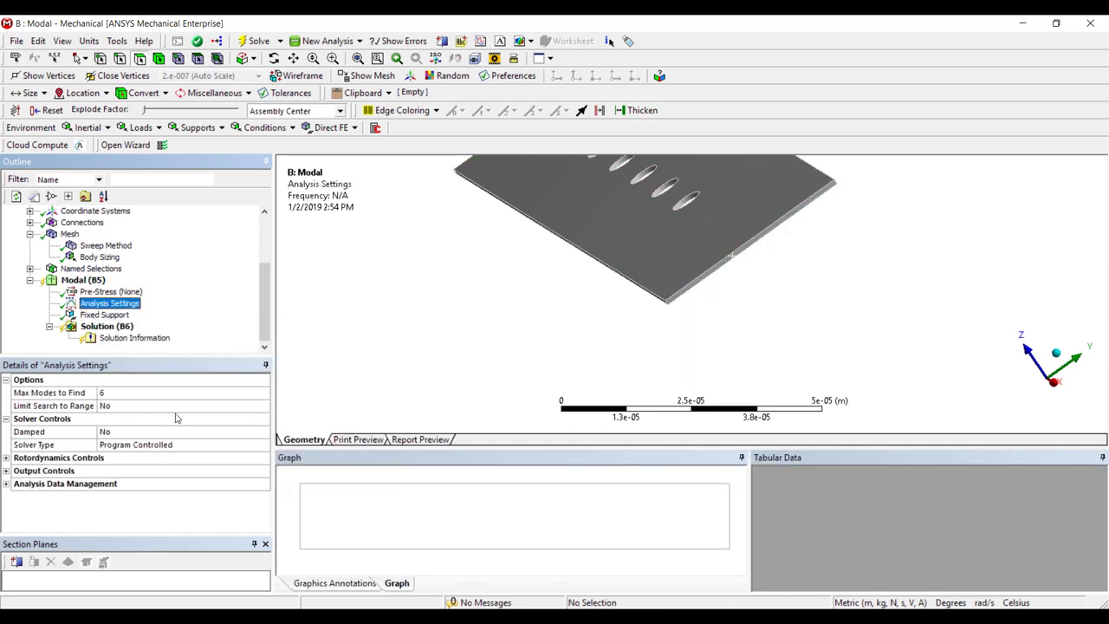
left_click(159, 395)
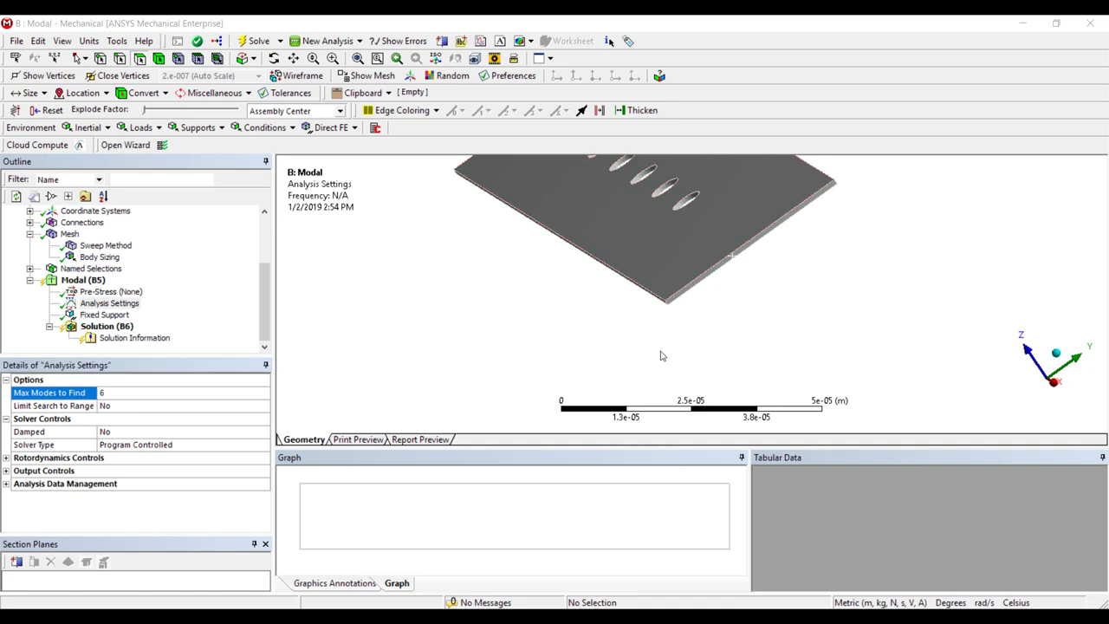
right_click(117, 328)
mouse_move(143, 340)
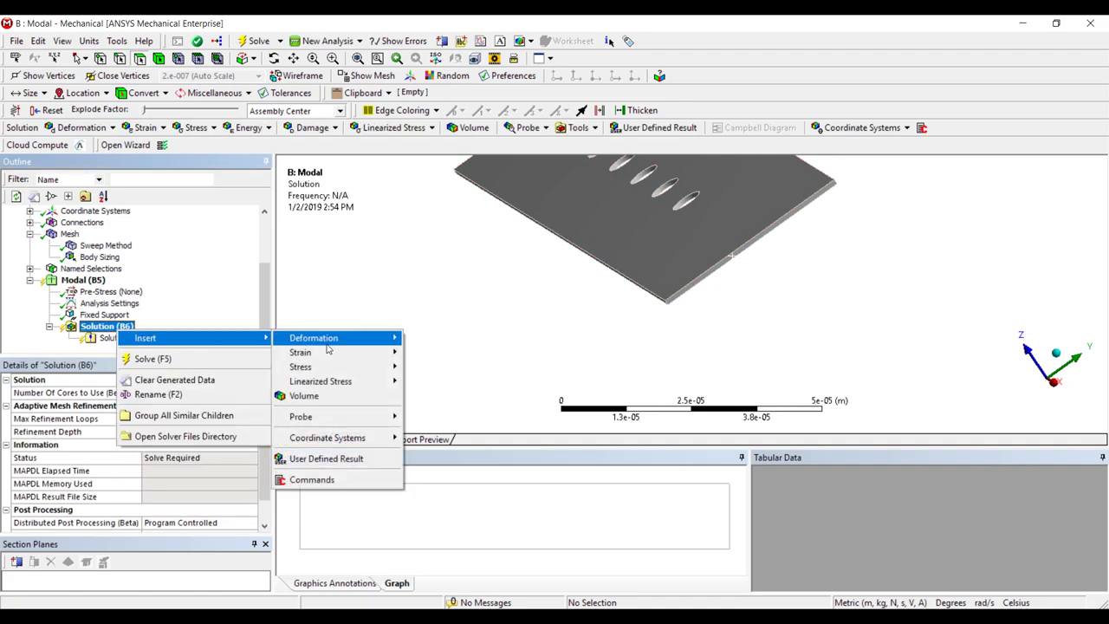
left_click(353, 482)
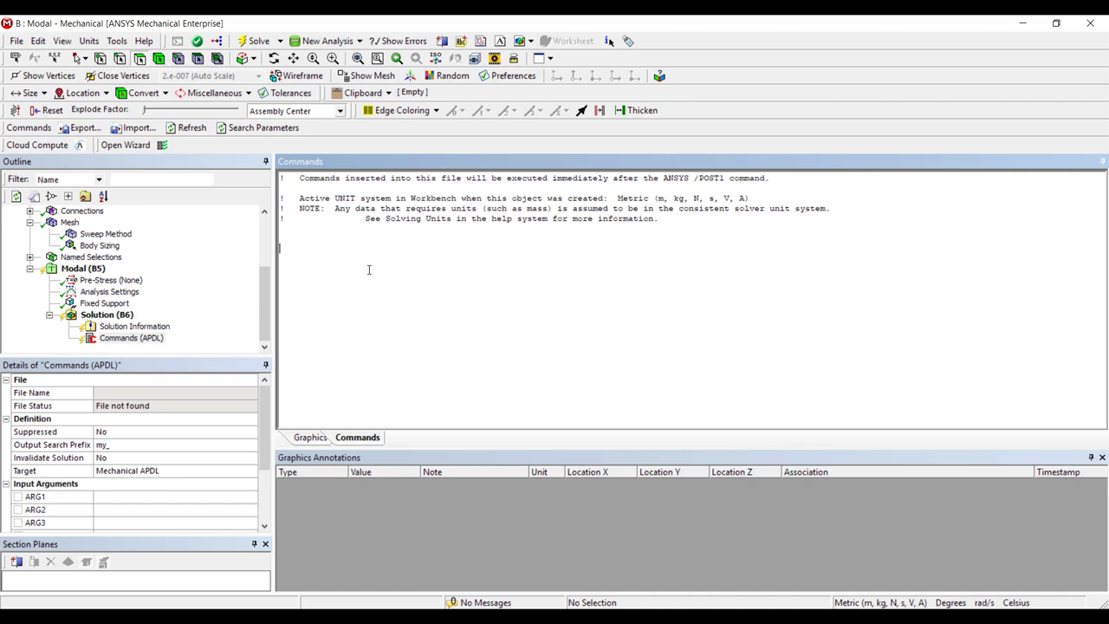
type("set,1,1,,real cmsel,,Beam expr,surf,mode,,Beam,BeamModel,csv")
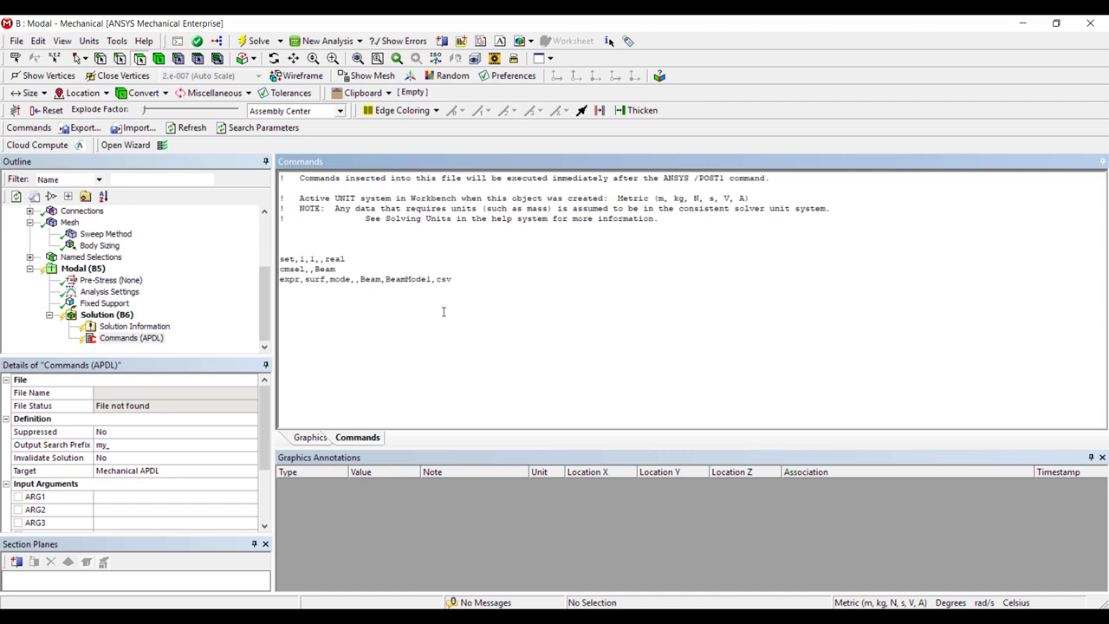
key("BackSpace")
key("BackSpace")
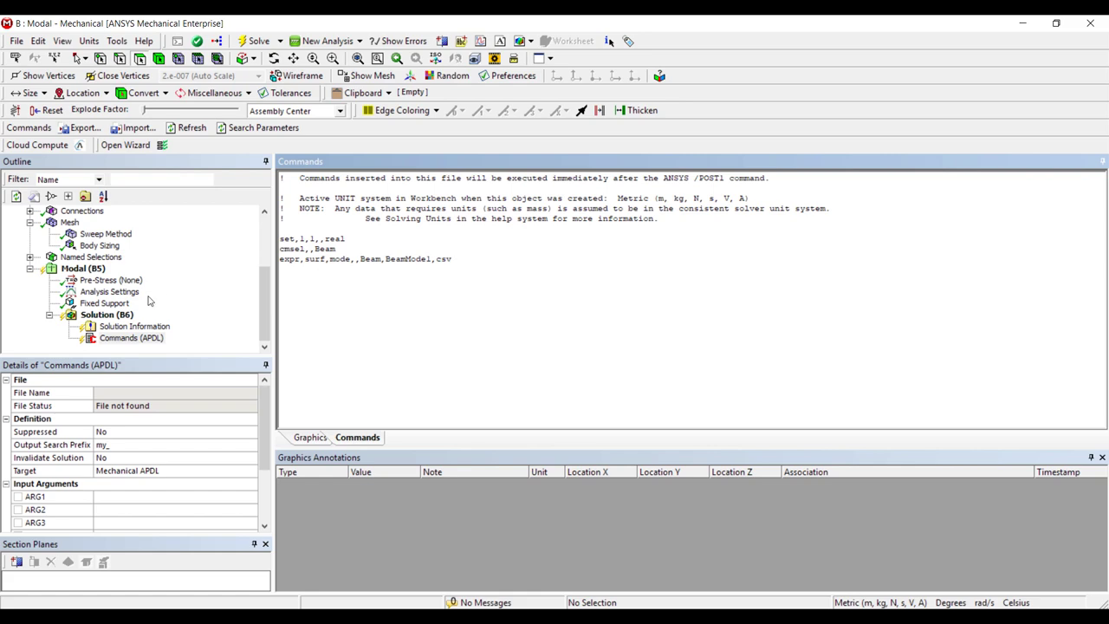
Solve the modal analysis and reopen the APDL commands under the solution
left_click(106, 315)
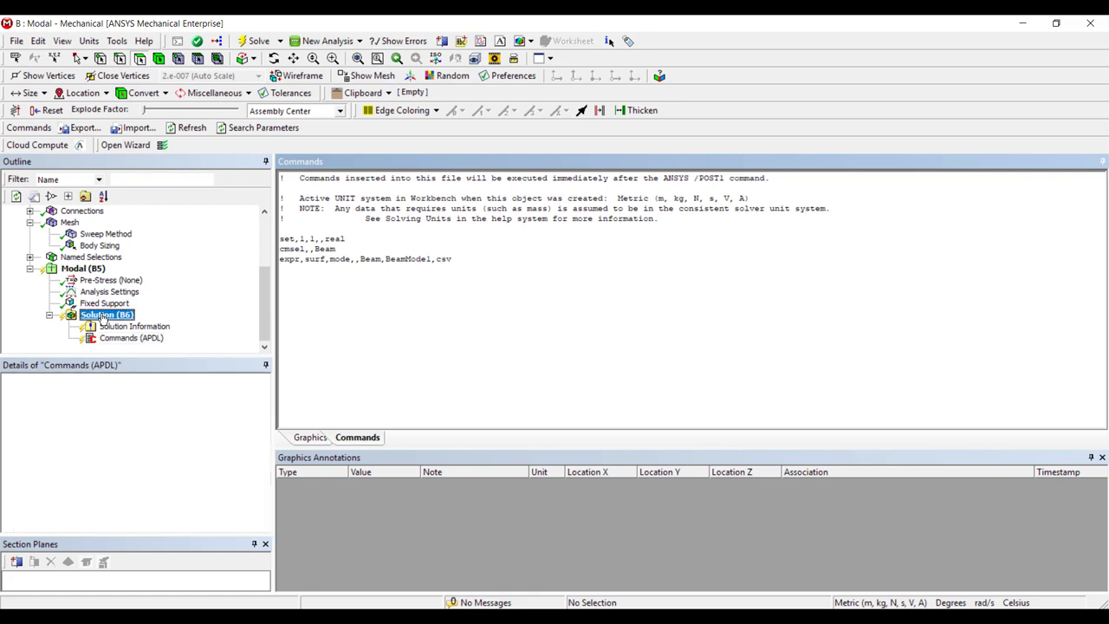
right_click(102, 314)
left_click(139, 343)
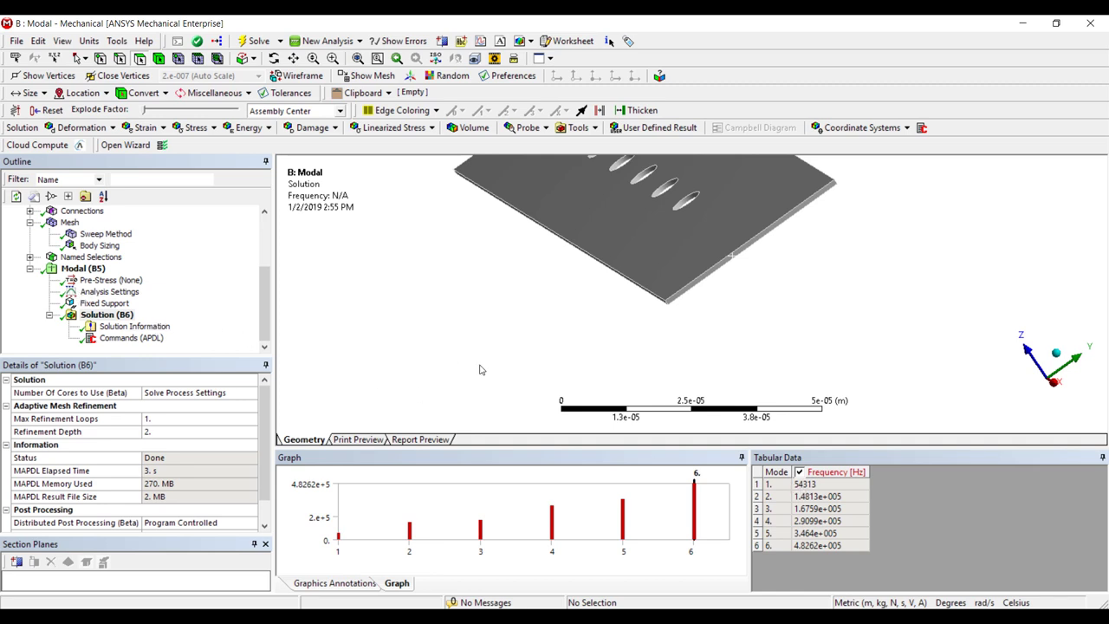
left_click(131, 338)
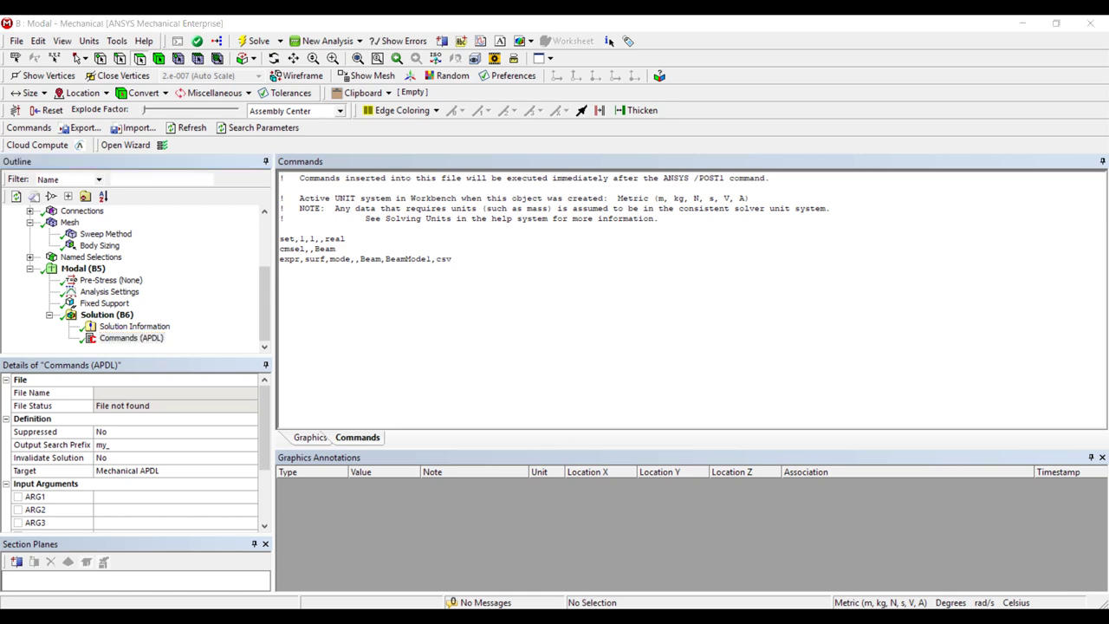
Switch to Workbench, add a Fluid Flow (CFX) system sharing the Modal geometry, and open its mesh with the geometry bodies expanded
left_click(568, 579)
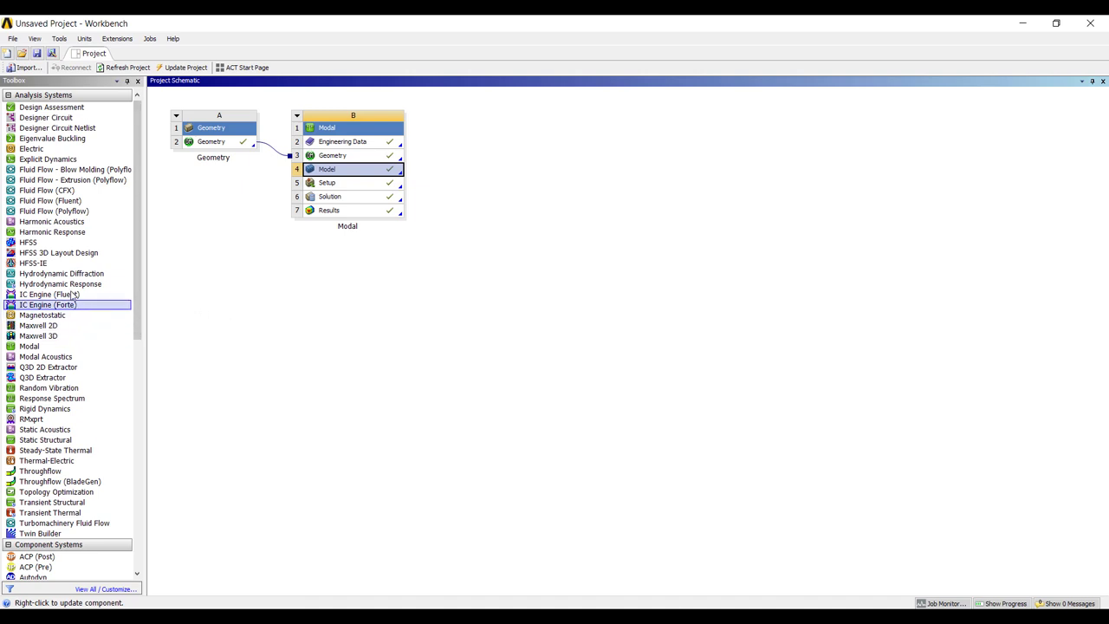
left_click_drag(71, 198, 390, 169)
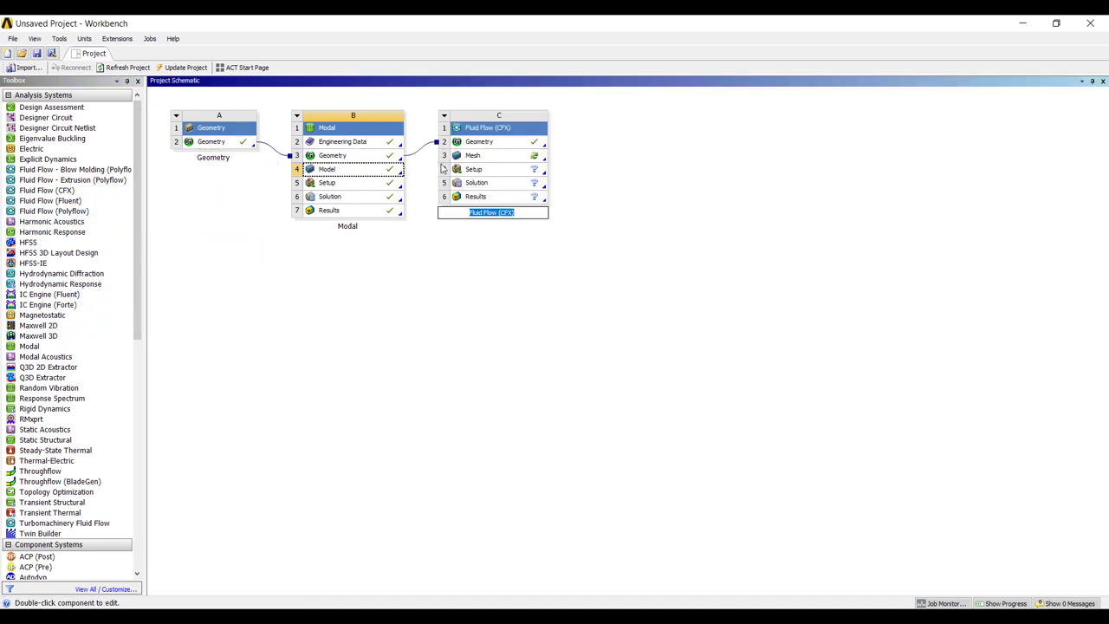
double_click(502, 159)
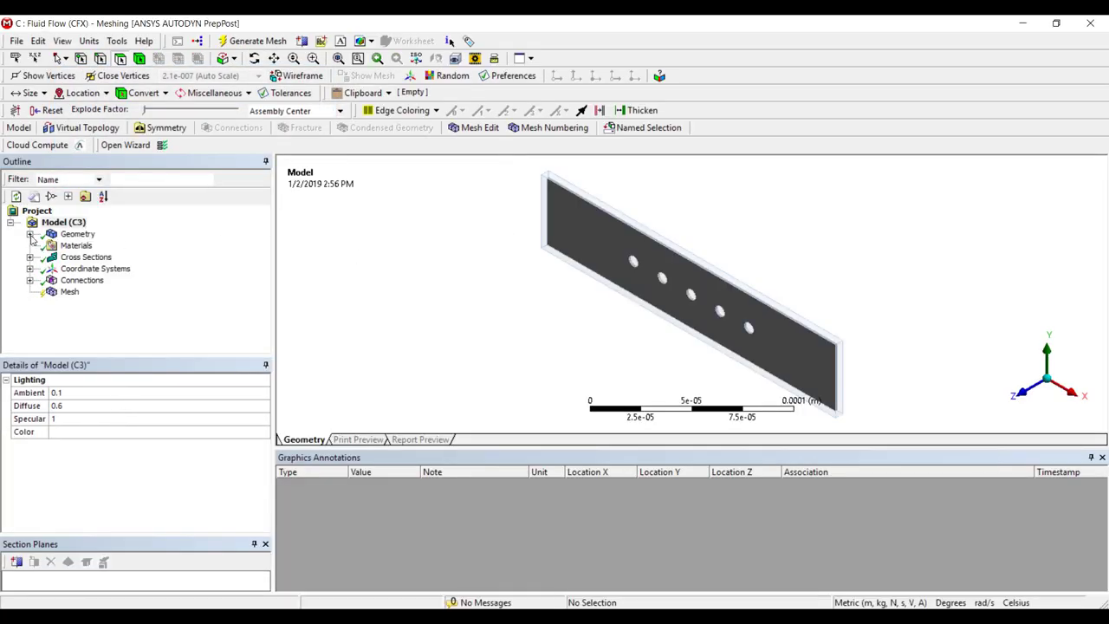
left_click(30, 234)
left_click(87, 257)
right_click(88, 258)
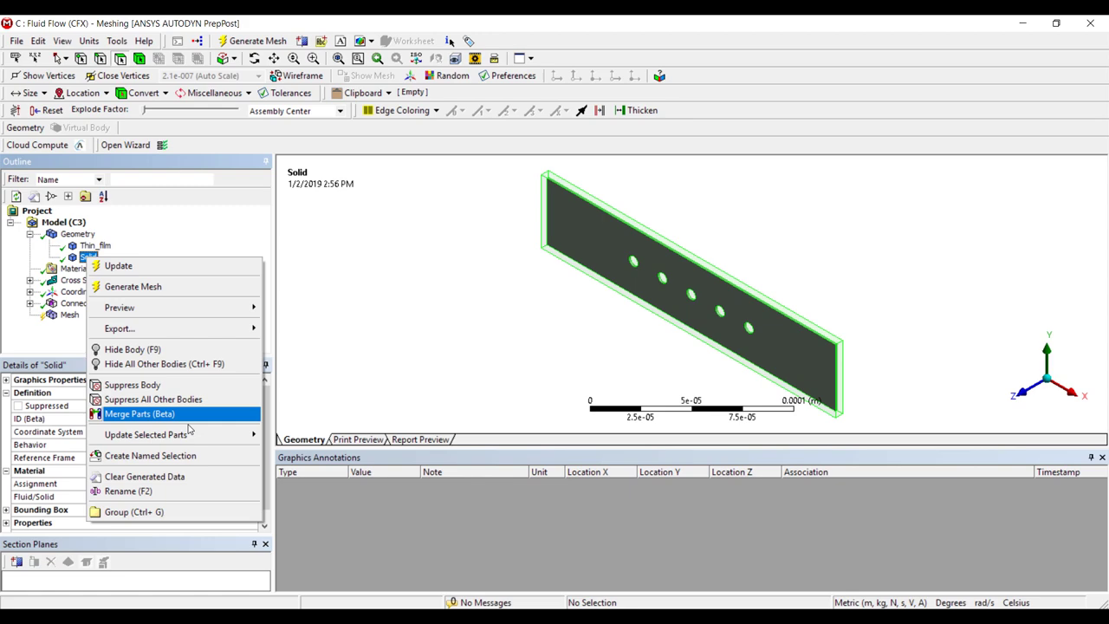
left_click(130, 385)
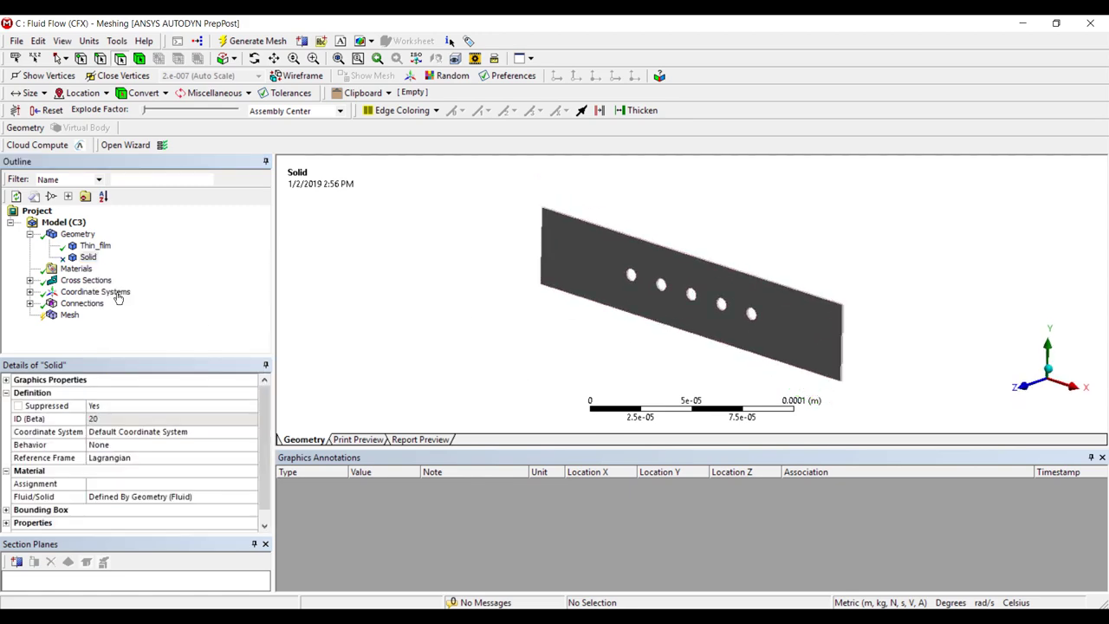
right_click(87, 257)
left_click(130, 351)
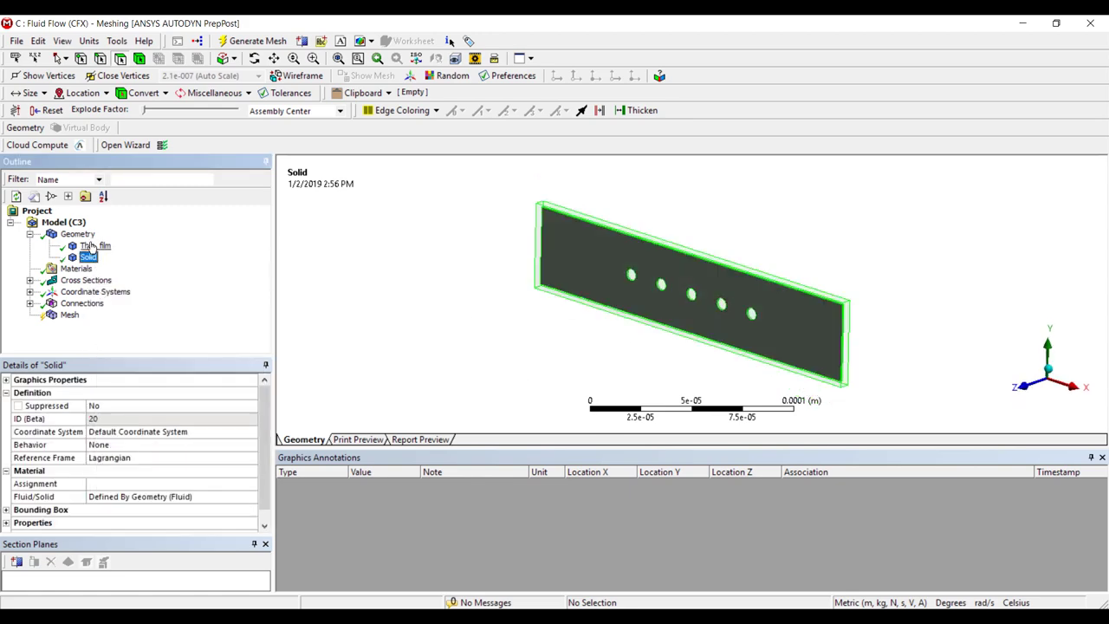
Suppress the Thin_film body in the fluid model so only the surrounding Solid body is meshed
right_click(91, 247)
left_click(130, 369)
middle_click_drag(674, 282, 780, 186)
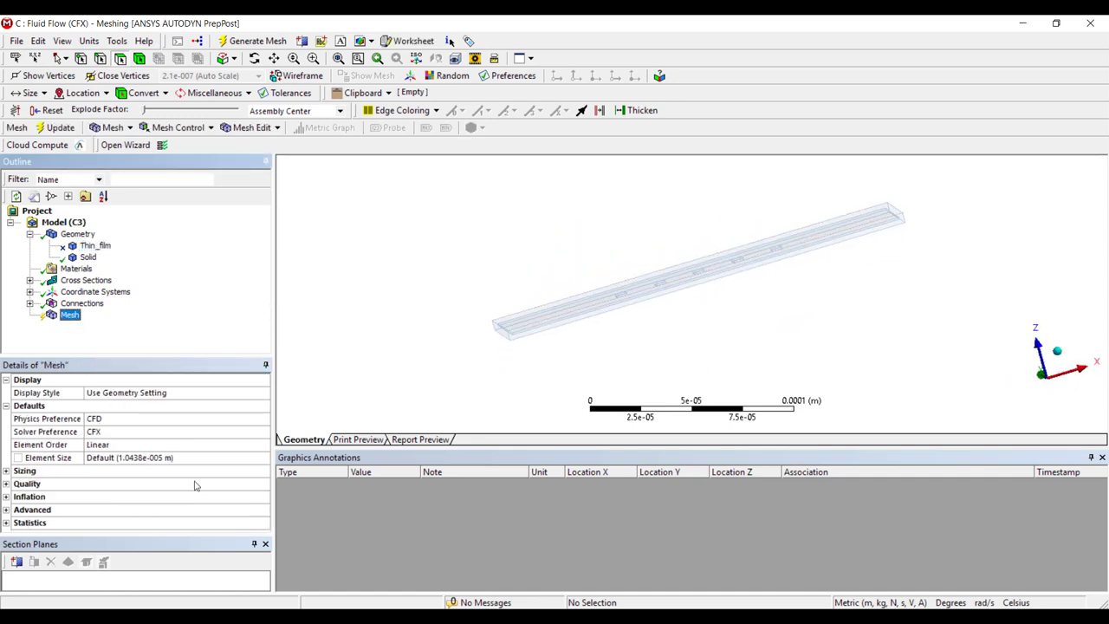
Turn on Capture Proximity in the mesh sizing settings, keeping the default number of cells across the gap
left_click(6, 473)
scroll(156, 479, "down", 4)
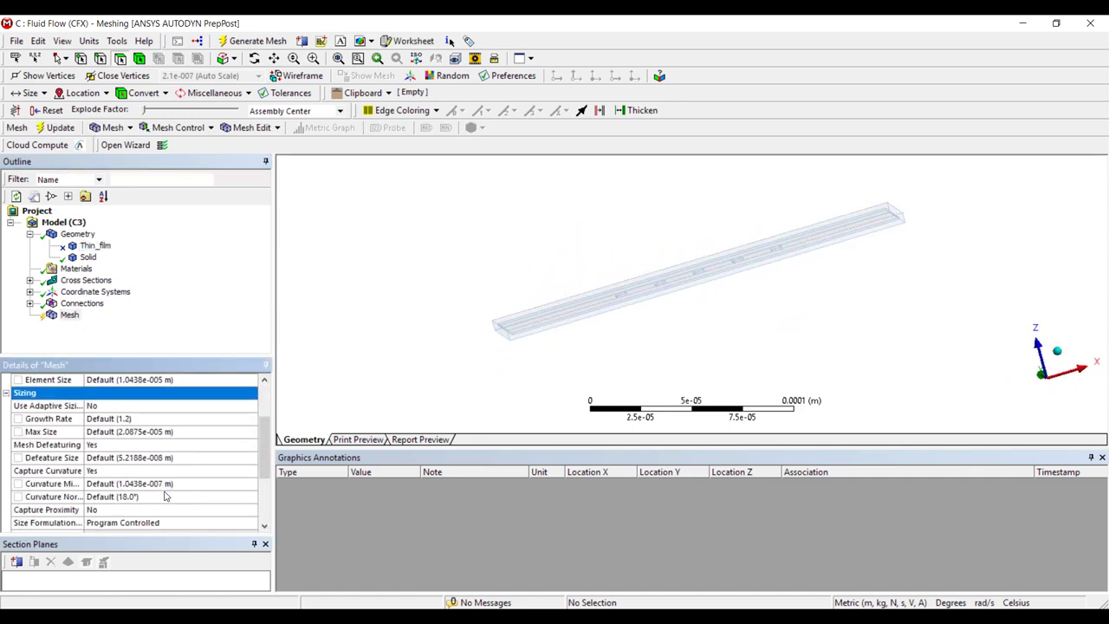
left_click(144, 433)
left_click(176, 475)
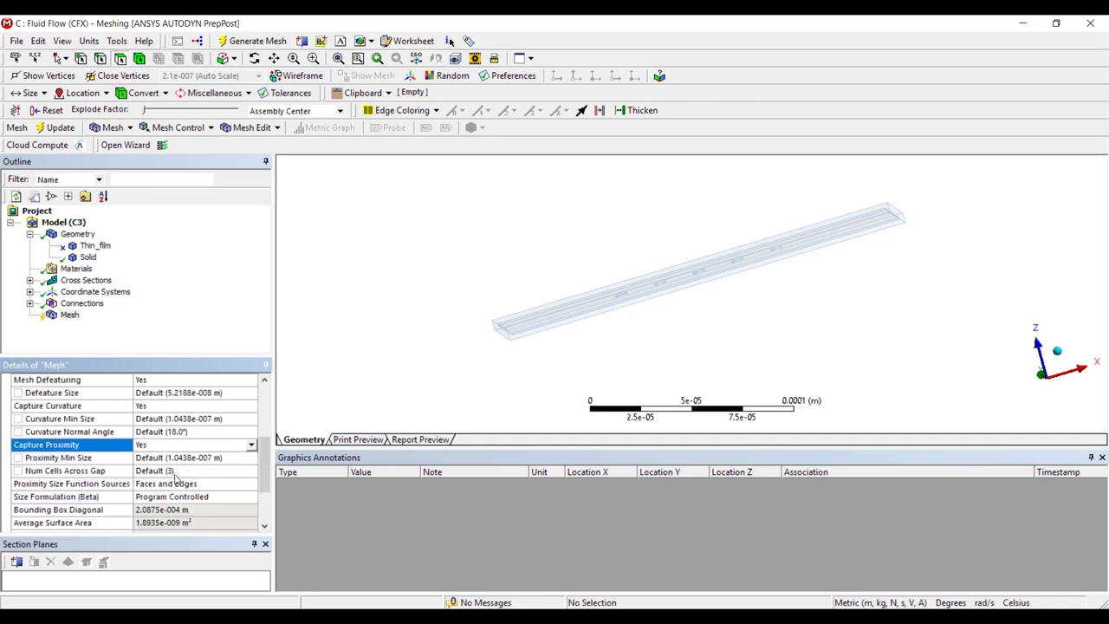
left_click(223, 471)
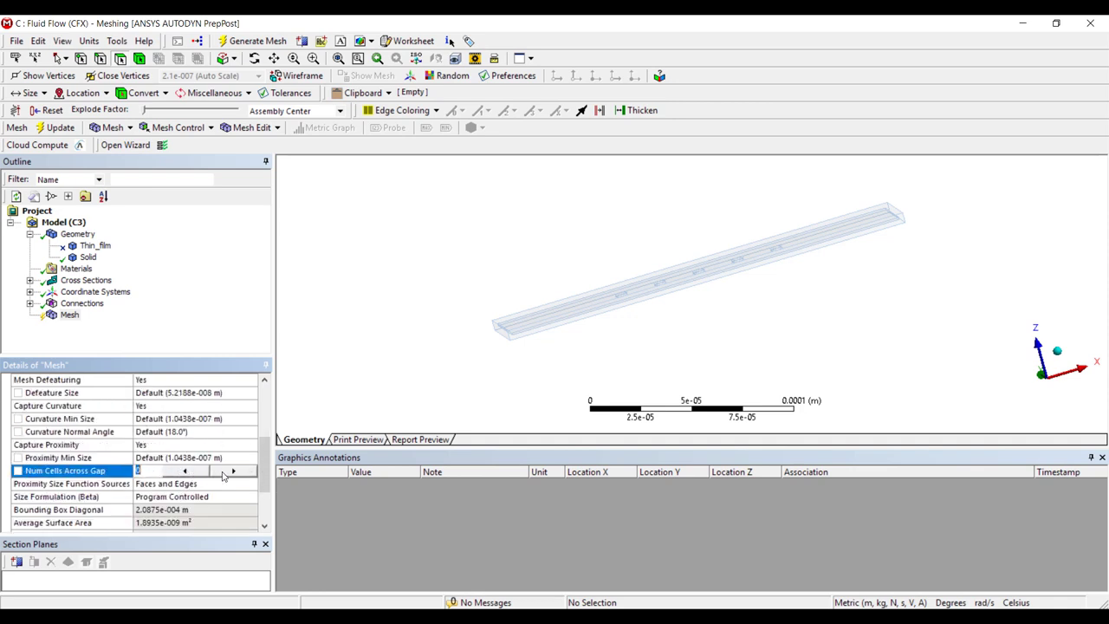
Generate the mesh of the fluid body
left_click(70, 315)
right_click(70, 315)
left_click(132, 364)
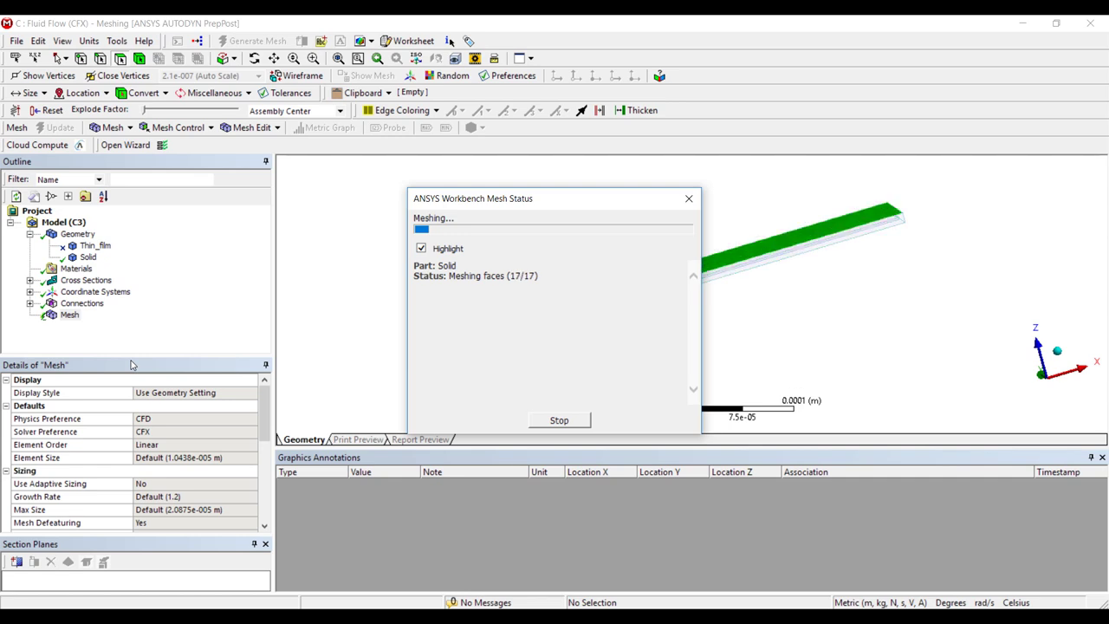
Box-select the fluid body's inner faces around the beam cavity and create a named selection called Beam from them
left_click(436, 325)
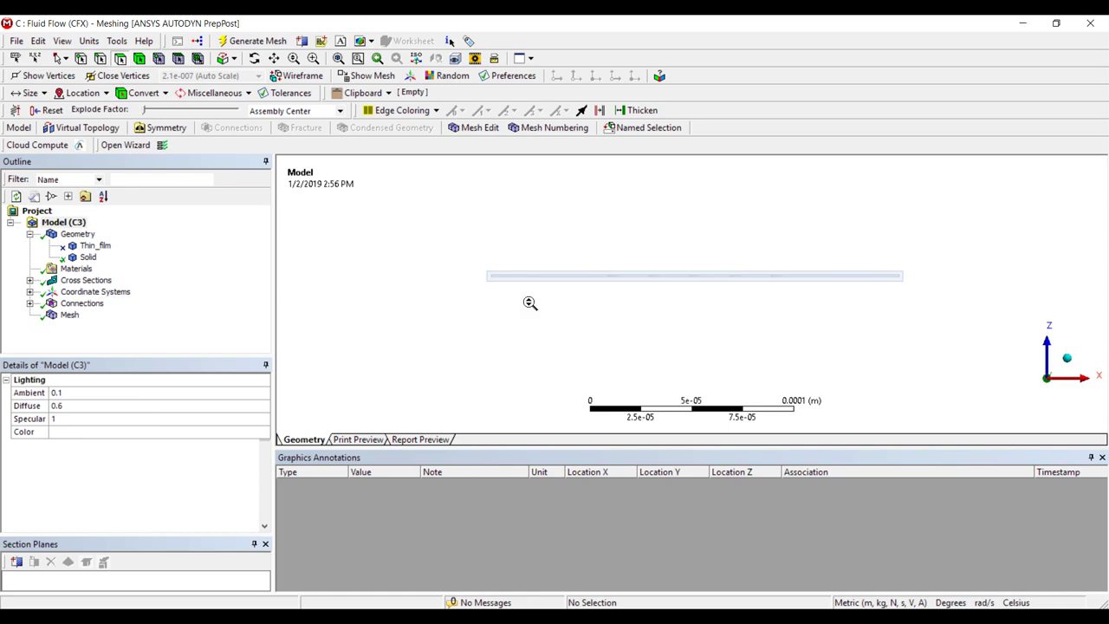
middle_click_drag(527, 303, 512, 250, "shift")
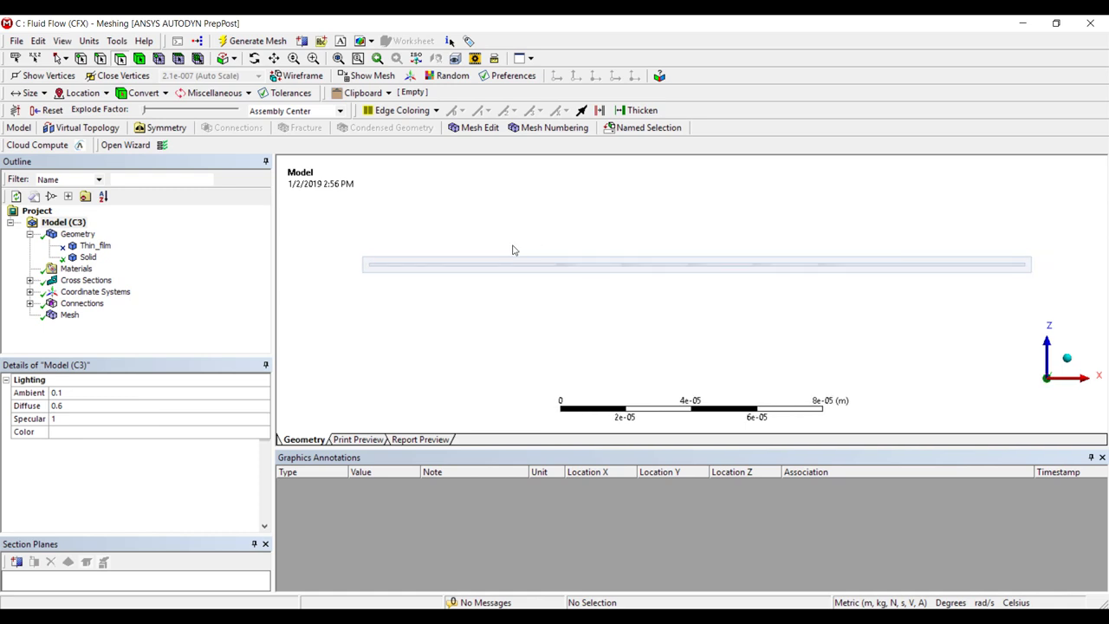
left_click(66, 58)
left_click(78, 91)
left_click_drag(367, 246, 1028, 317)
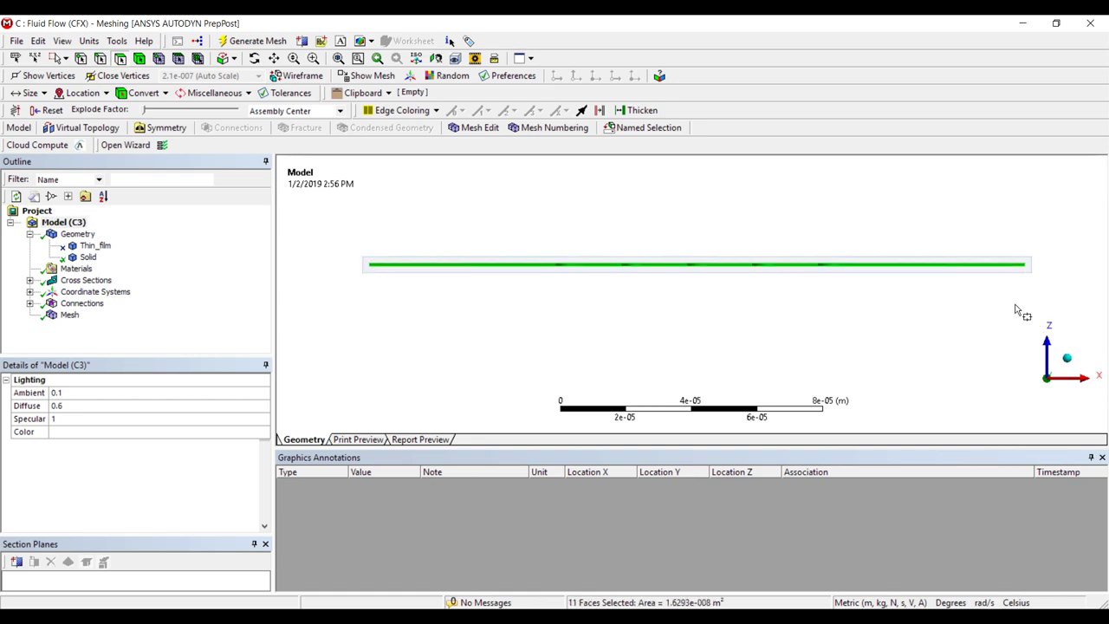
right_click(694, 186)
left_click(828, 526)
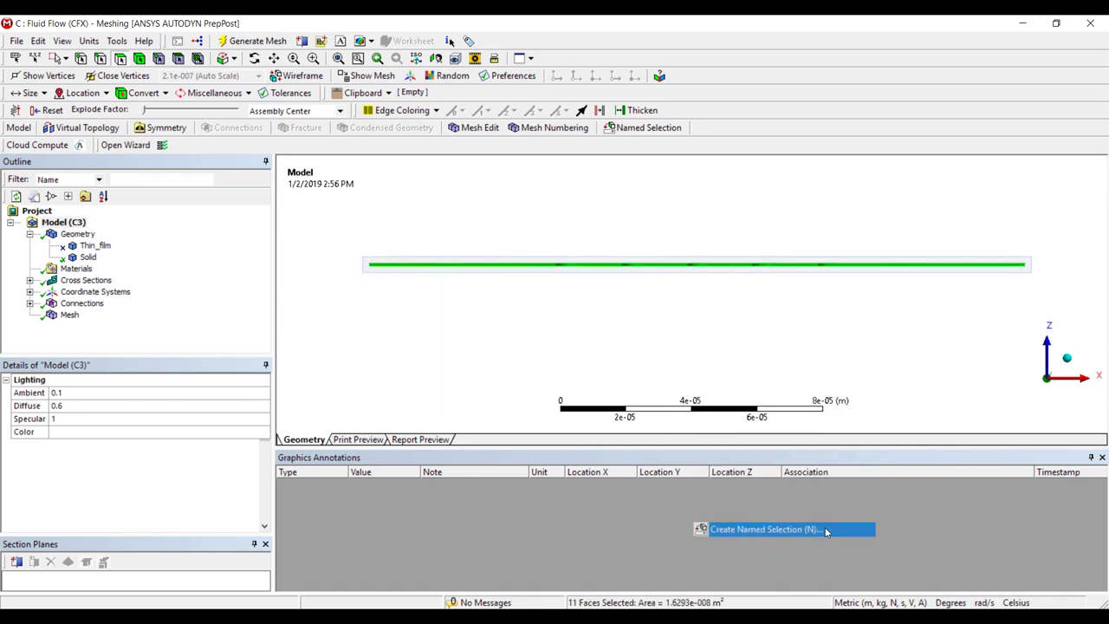
type("Beam")
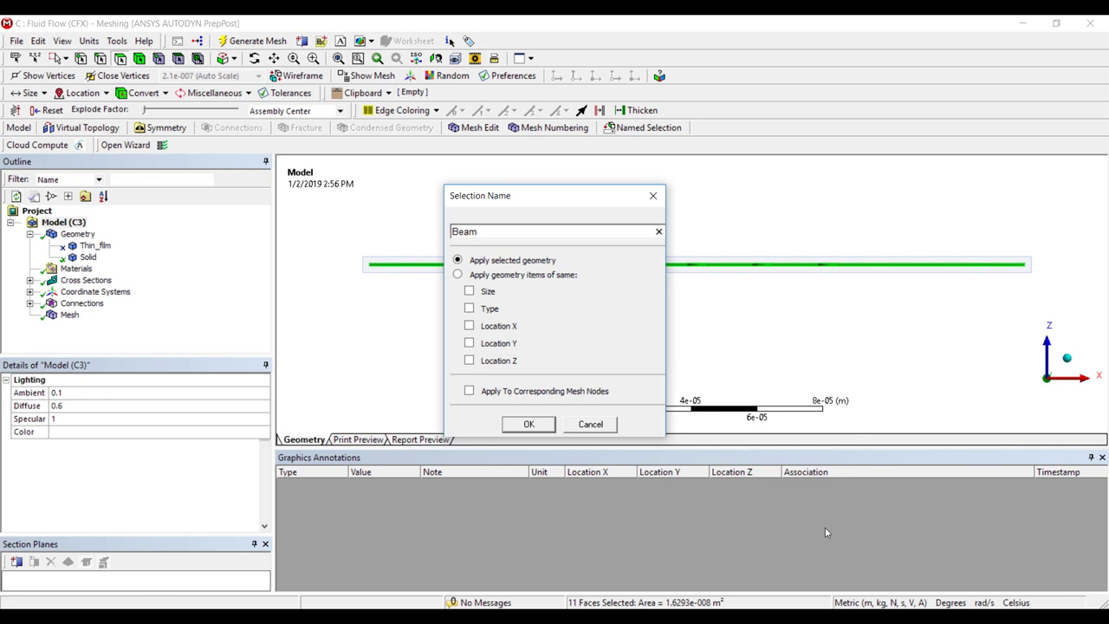
left_click(531, 425)
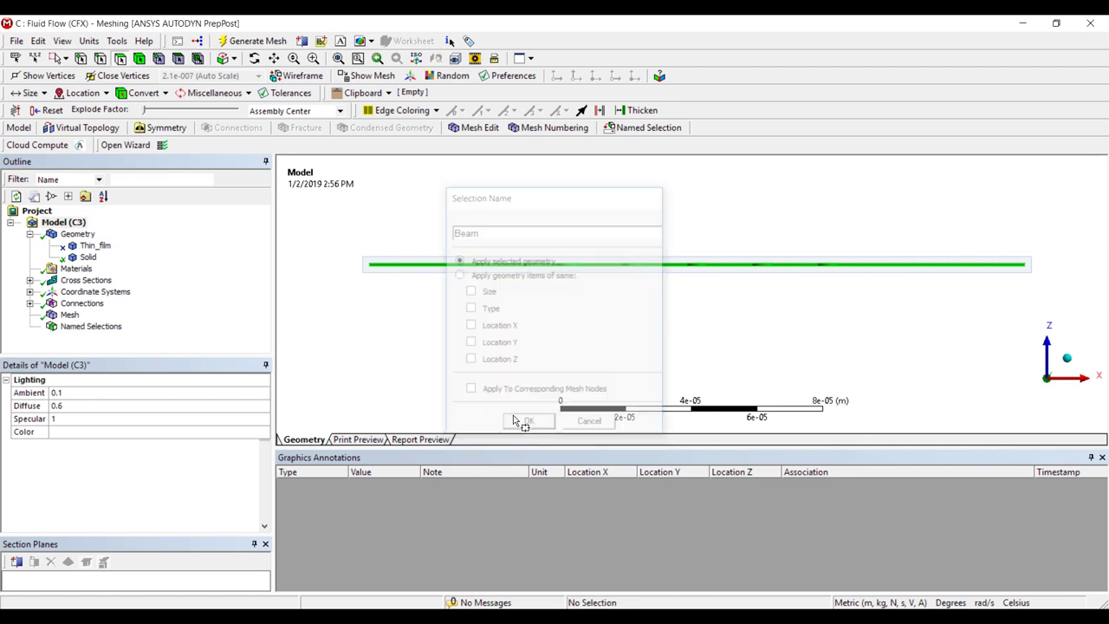
Review the fluid mesh's node and element statistics, and display the geometry from an angled view
left_click(69, 314)
scroll(192, 523, "down", 5)
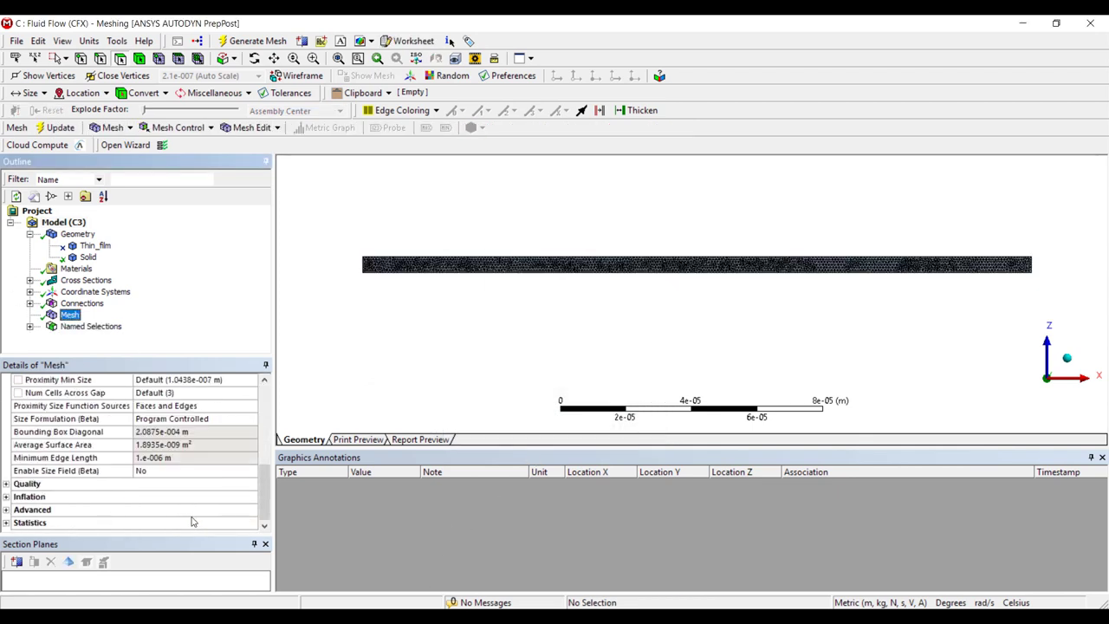
left_click(7, 524)
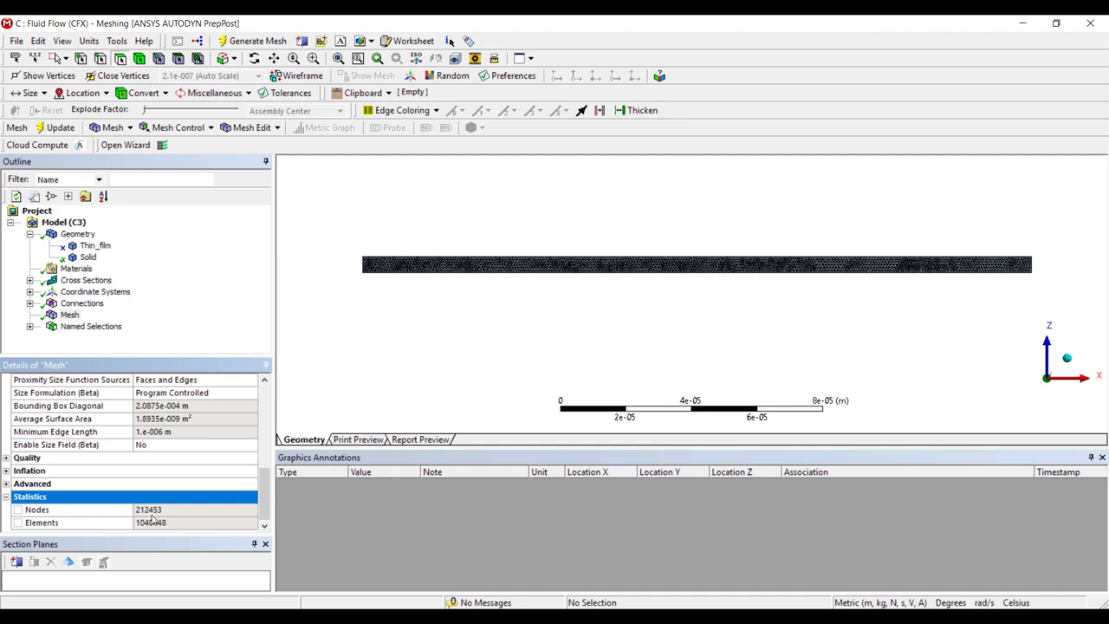
left_click(672, 297)
left_click(77, 234)
middle_click_drag(507, 275, 541, 305)
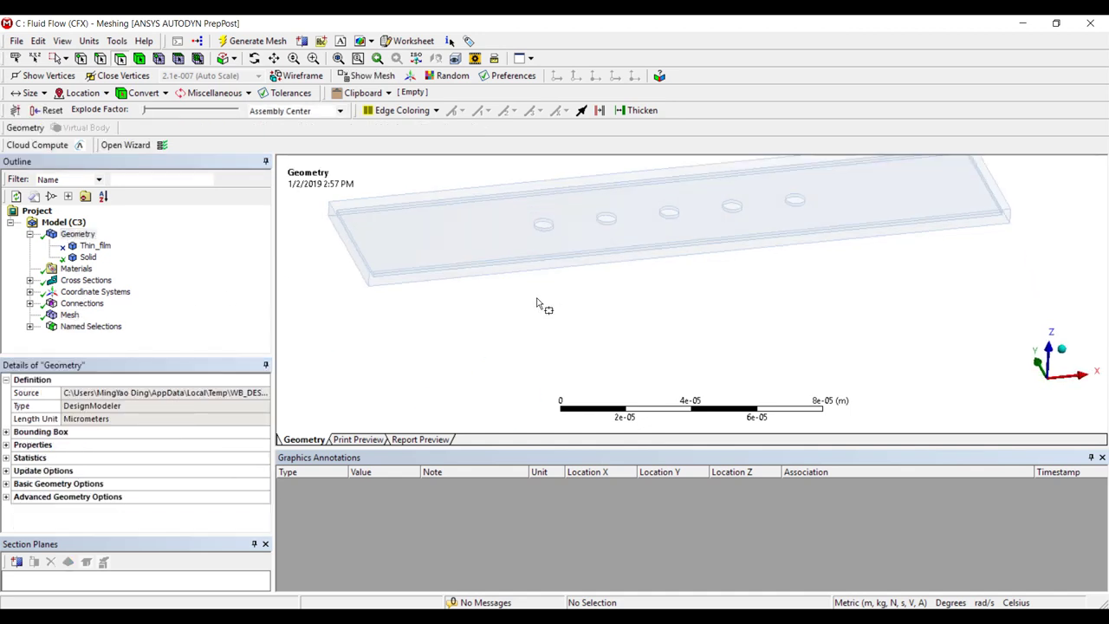
Check the Beam named selection, and update the mesh of the Fluid Flow (CFX) system in Workbench
left_click(30, 326)
left_click(89, 338)
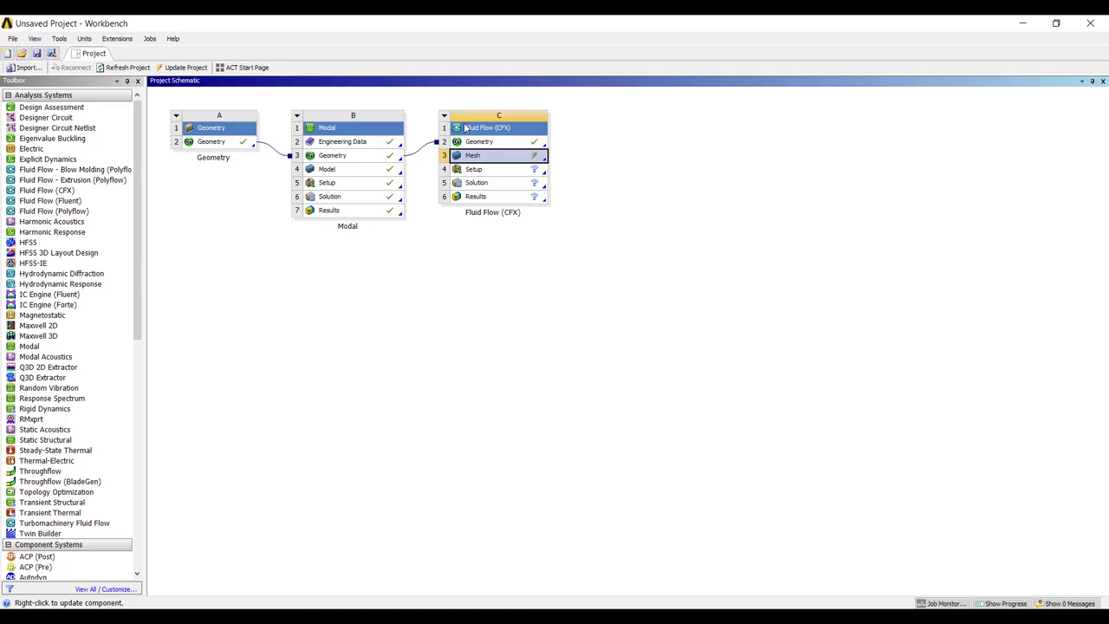
right_click(526, 156)
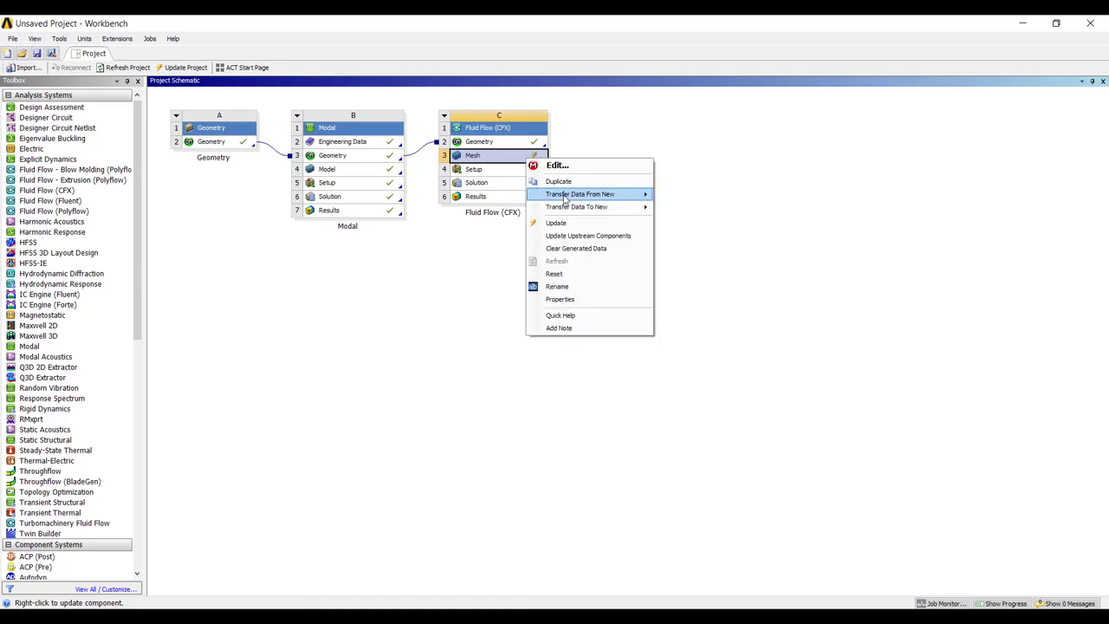
left_click(564, 227)
Open the fluid flow system's Setup in CFX-Pre and set the analysis type to Transient Blade Row
double_click(523, 171)
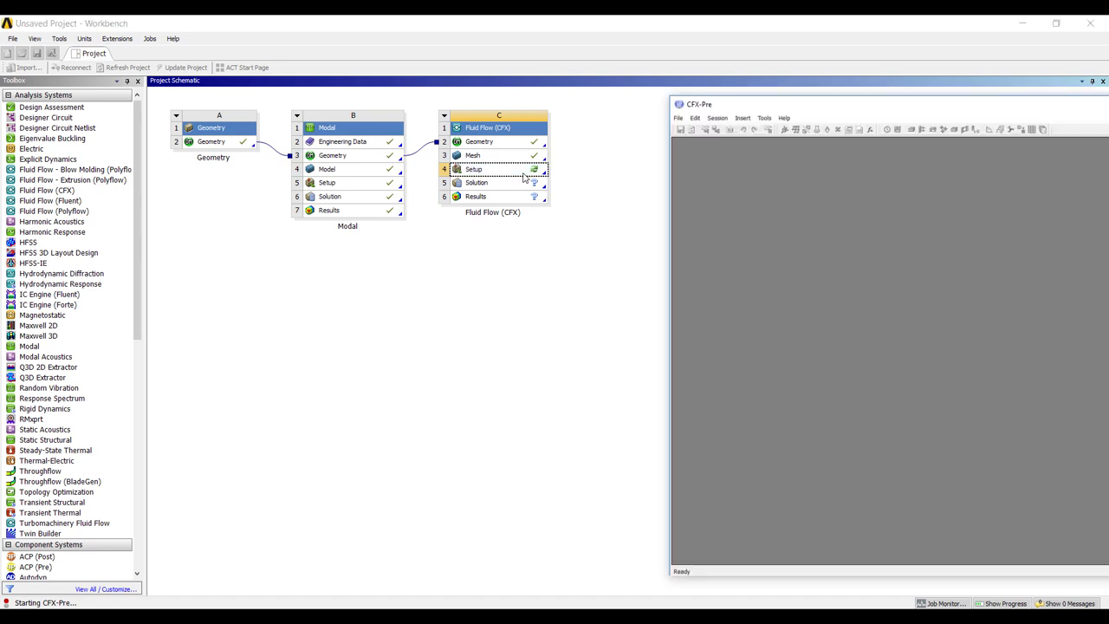
double_click(842, 104)
double_click(57, 135)
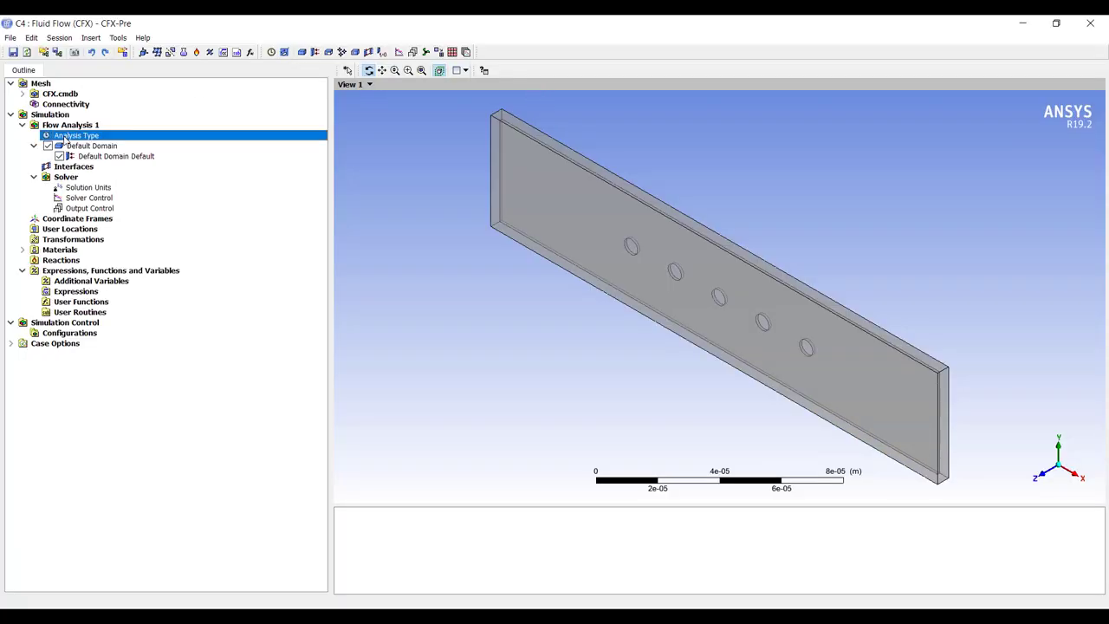
left_click(173, 119)
left_click(159, 150)
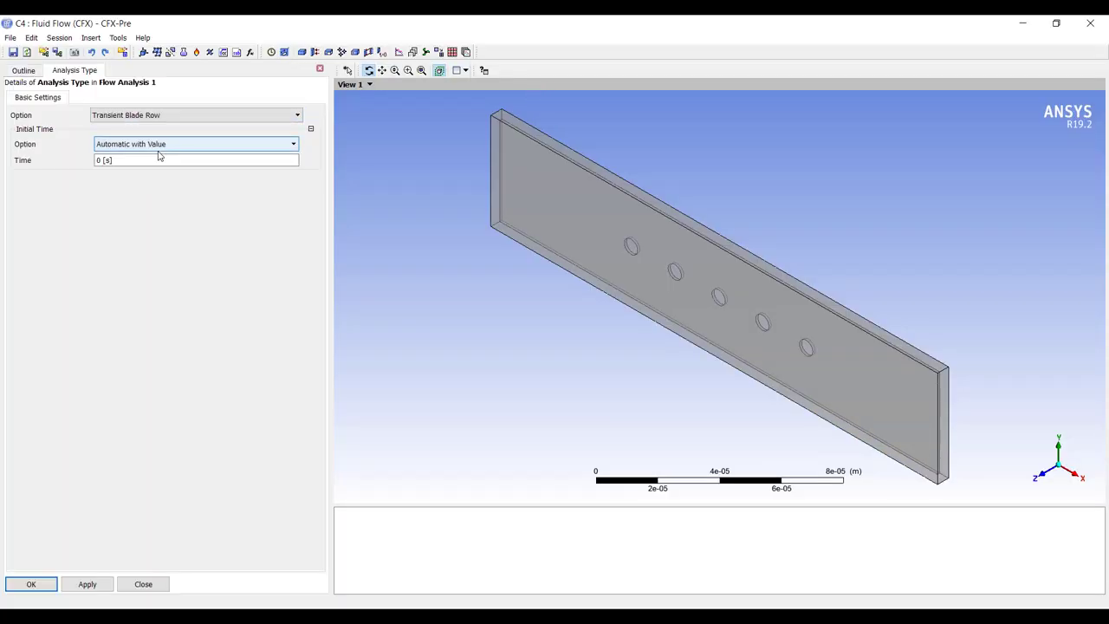
left_click(38, 584)
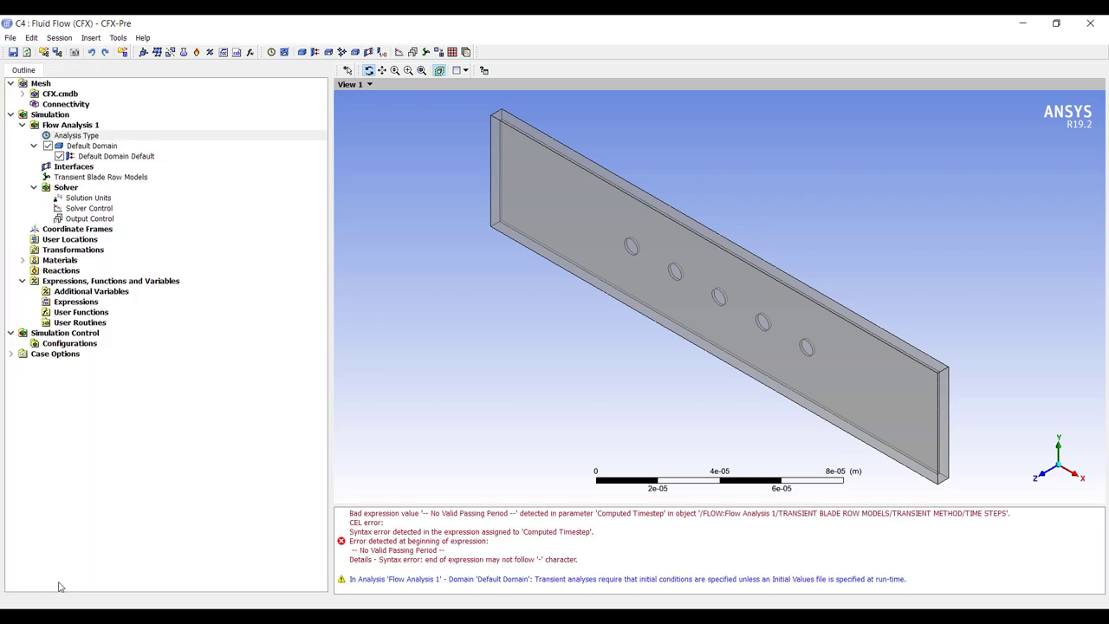
Initialize profile data from the exported mode shape file BeamMode1.csv in the project's dp0/SYS/MECH folder
left_click(118, 37)
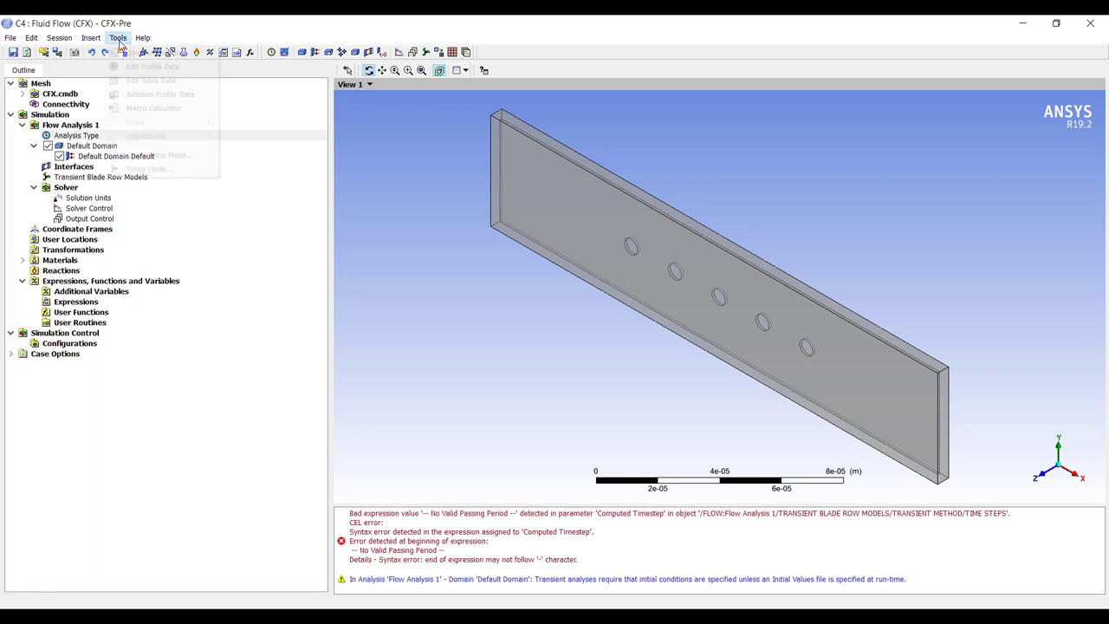
left_click(158, 96)
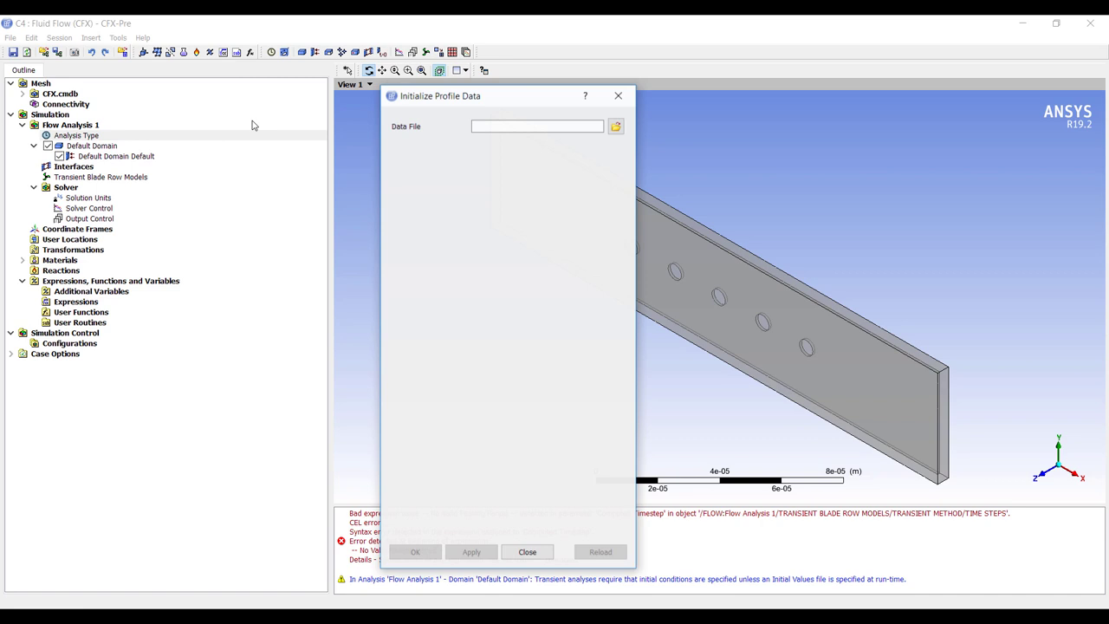
left_click(615, 127)
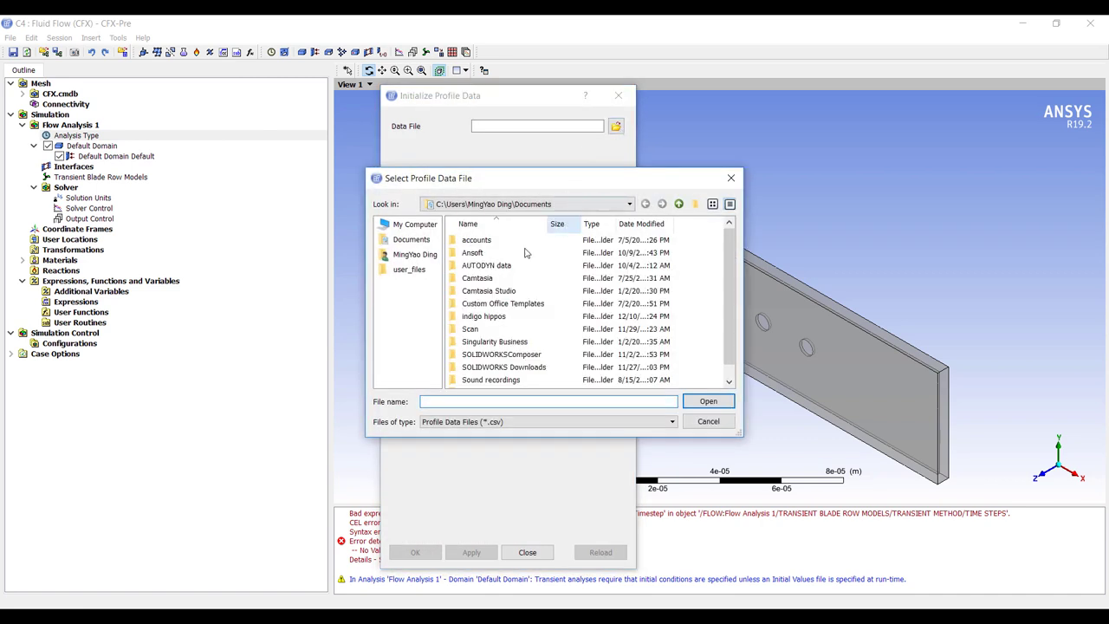
left_click(409, 268)
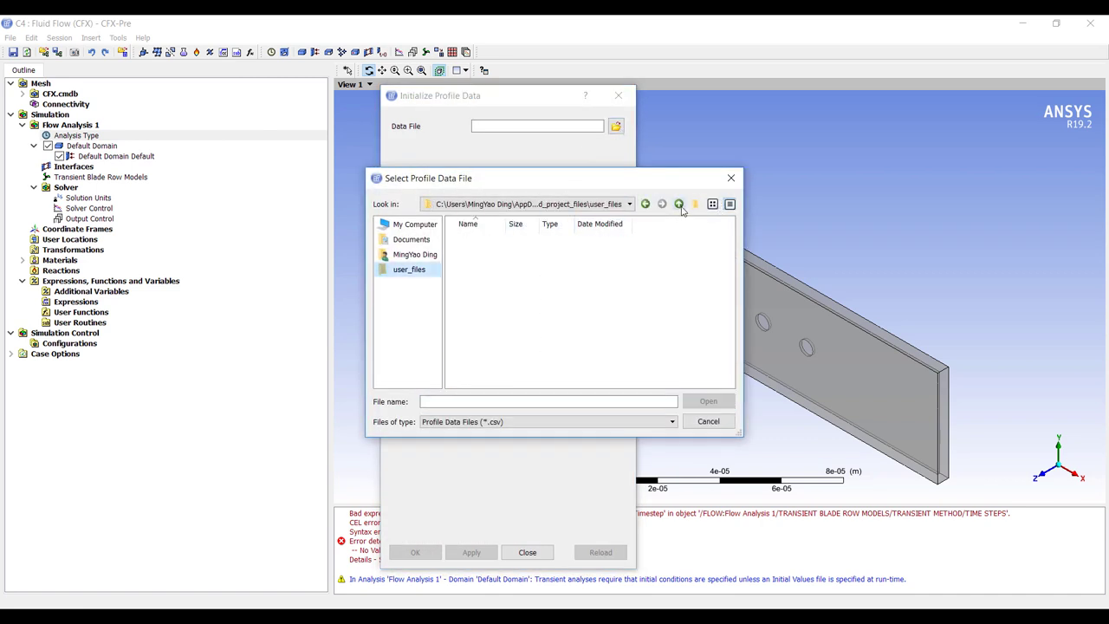
left_click(678, 204)
double_click(496, 250)
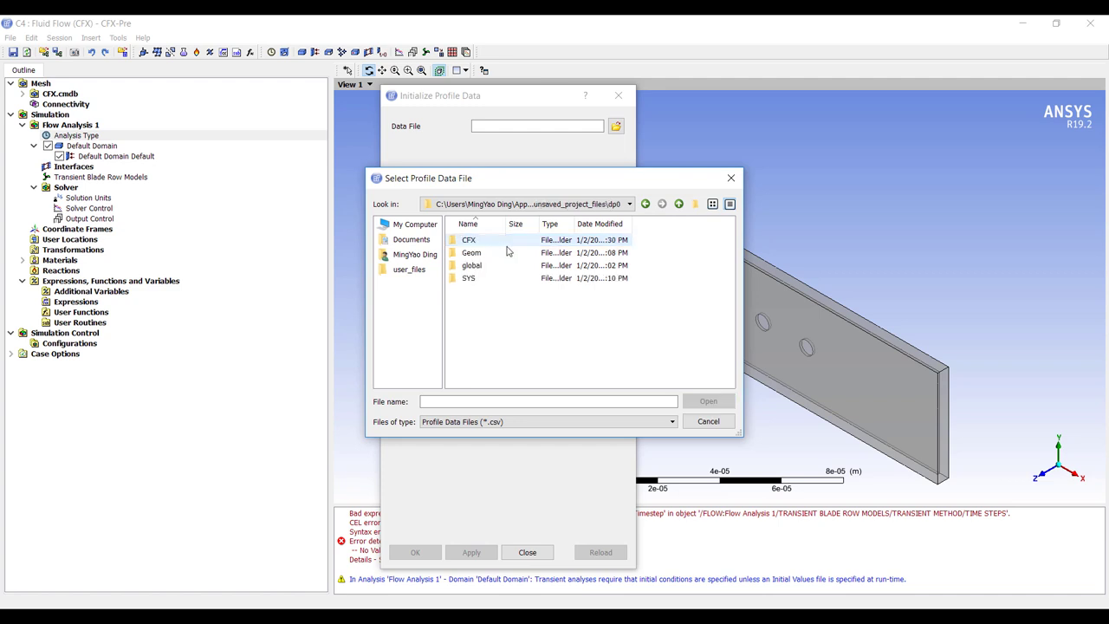
double_click(487, 277)
left_click(495, 254)
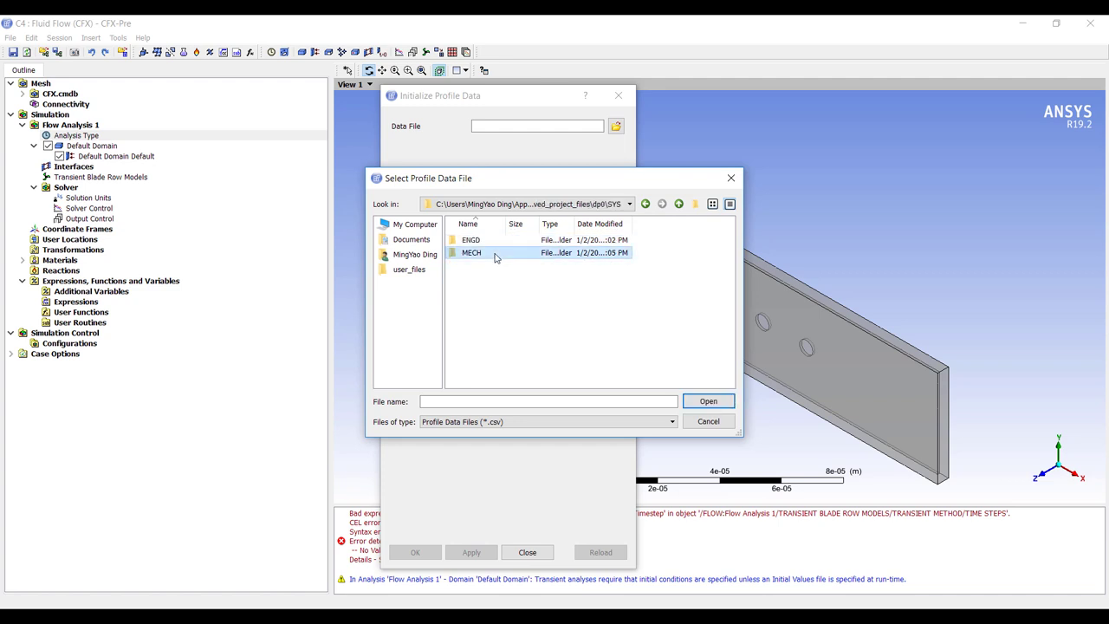
double_click(495, 254)
left_click(520, 240)
left_click(708, 402)
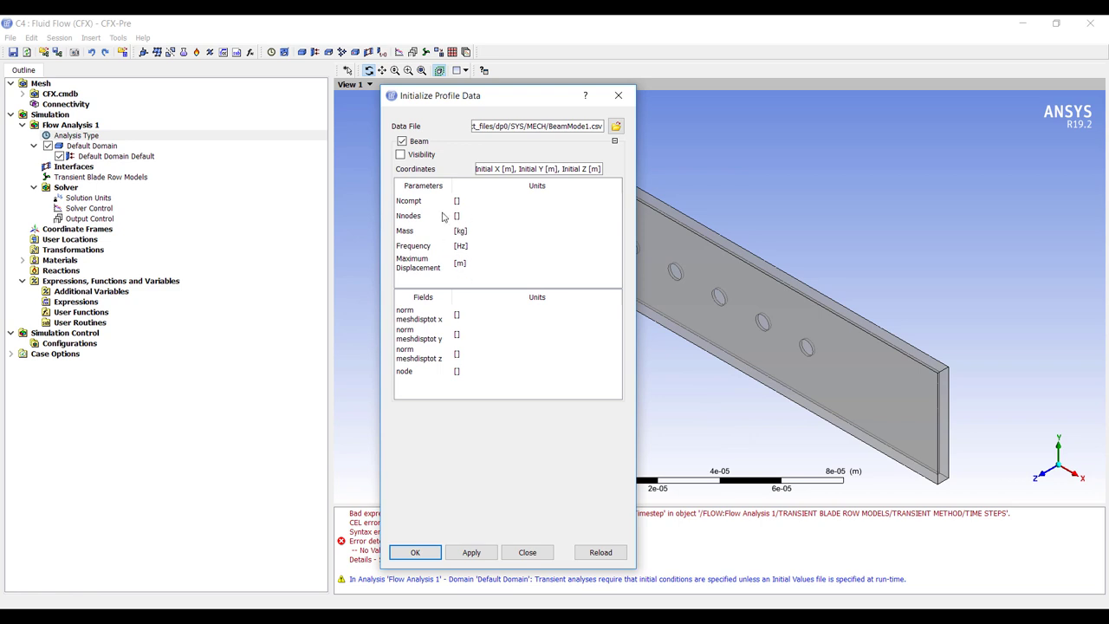
left_click(416, 552)
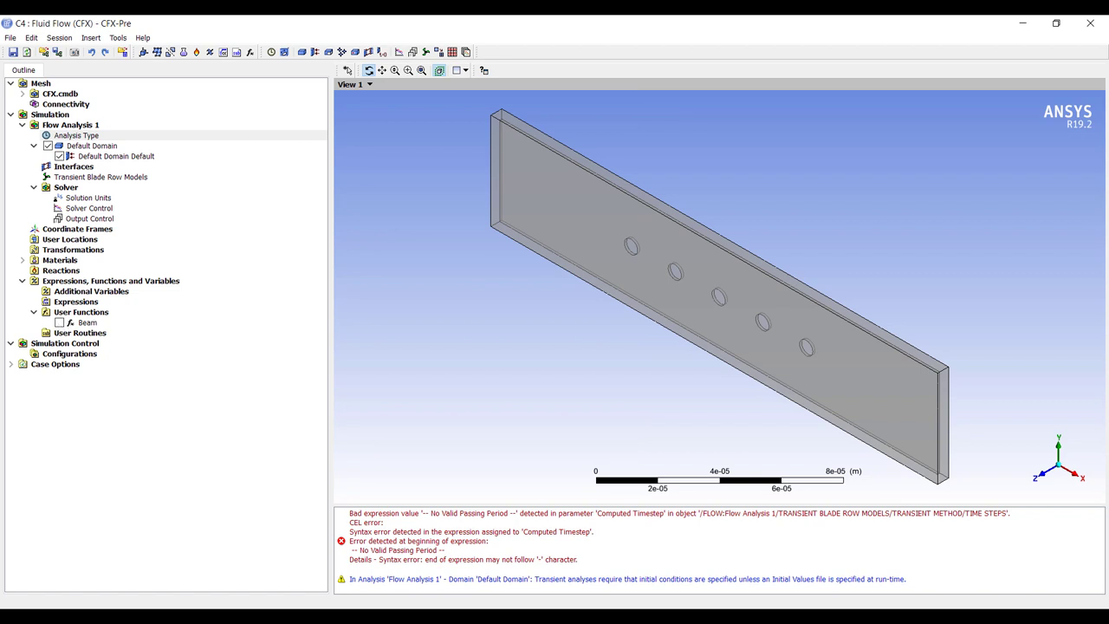
Keep 1 passage in the component for the default domain and set its turbulence option to None (Laminar)
double_click(87, 146)
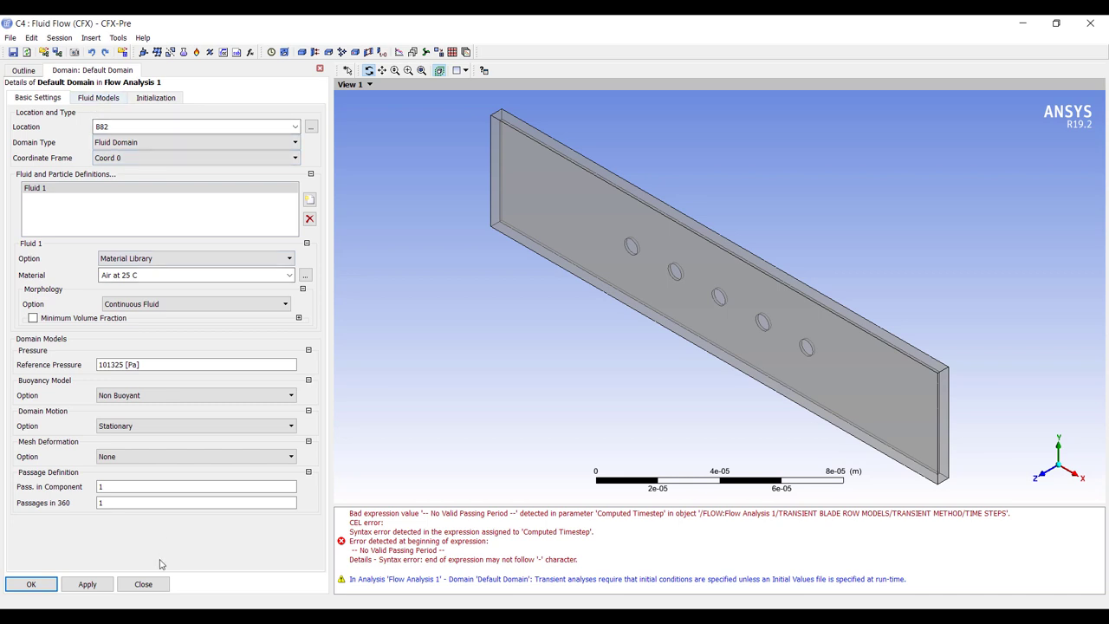
left_click(100, 488)
type("1")
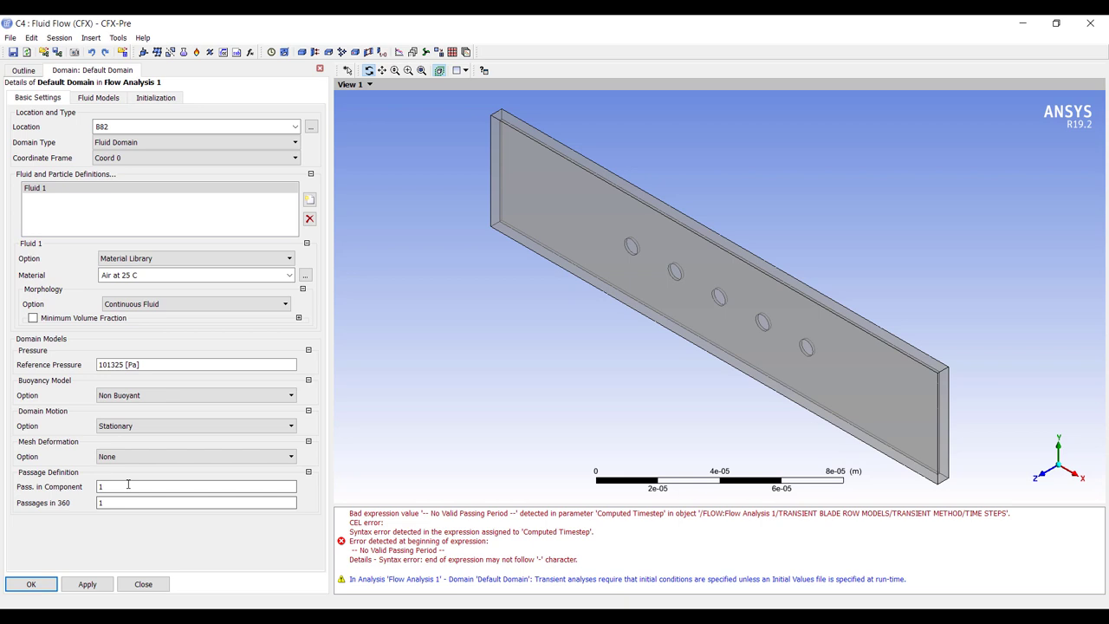
left_click(108, 100)
left_click(143, 178)
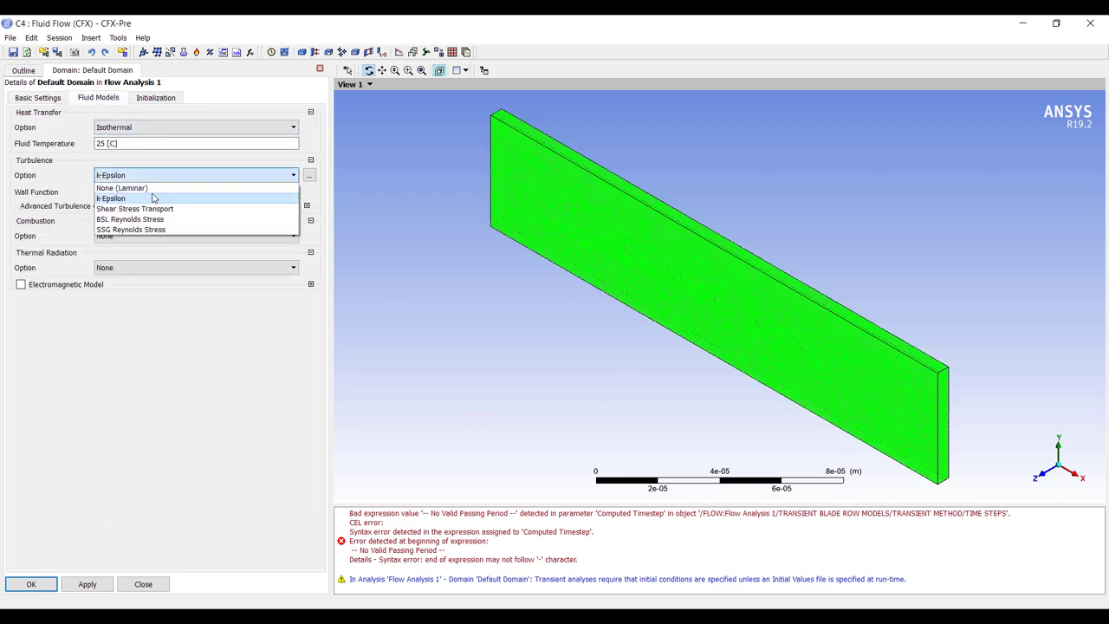
left_click(139, 188)
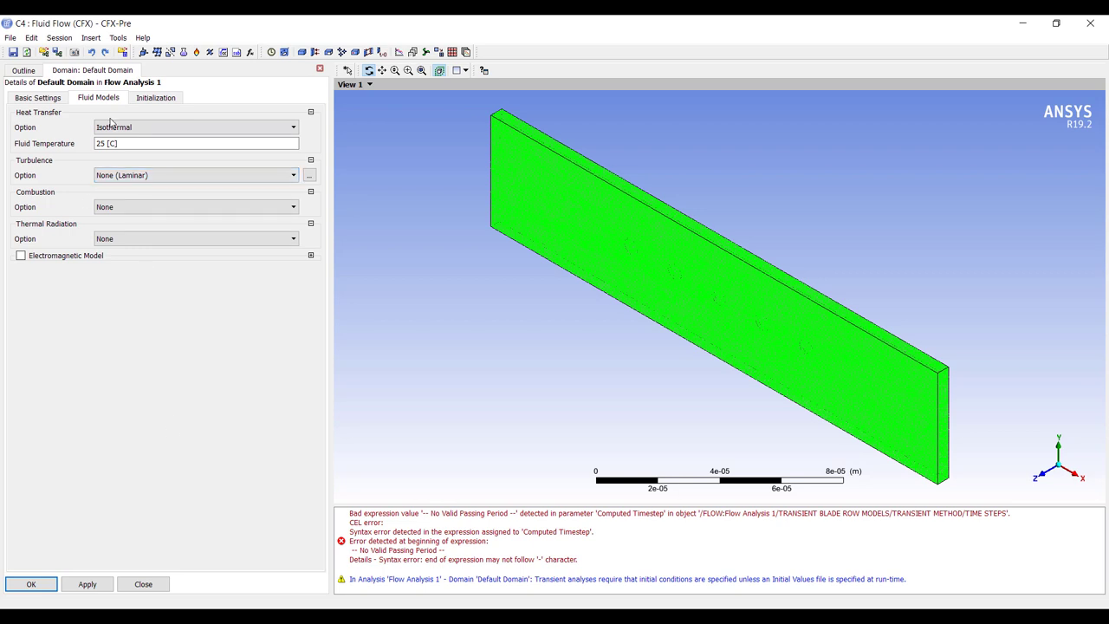
left_click(31, 584)
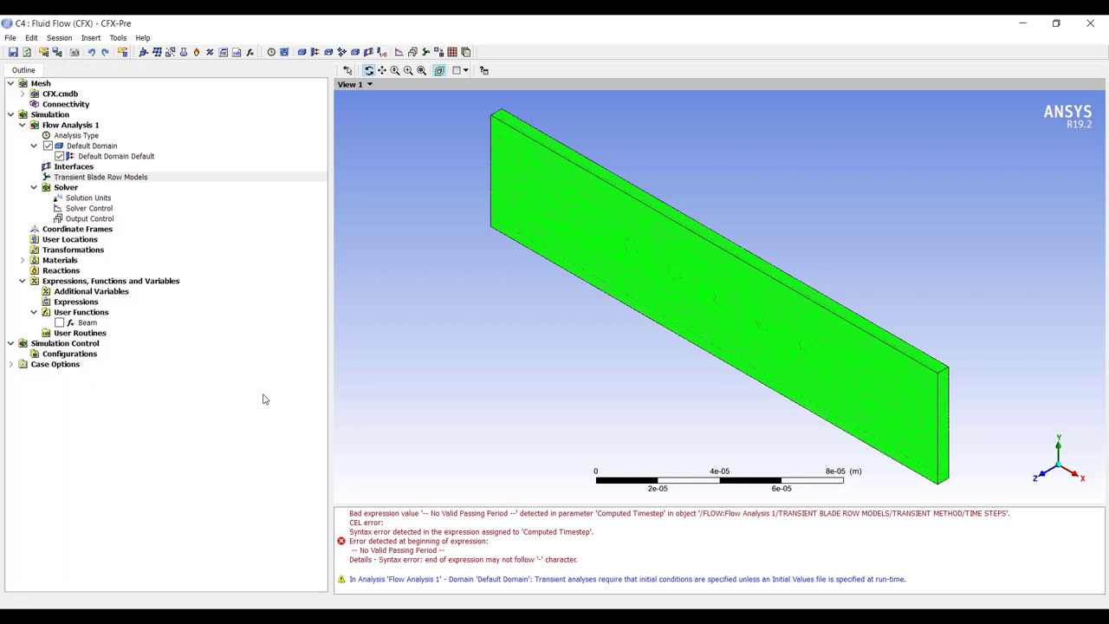
right_click(95, 149)
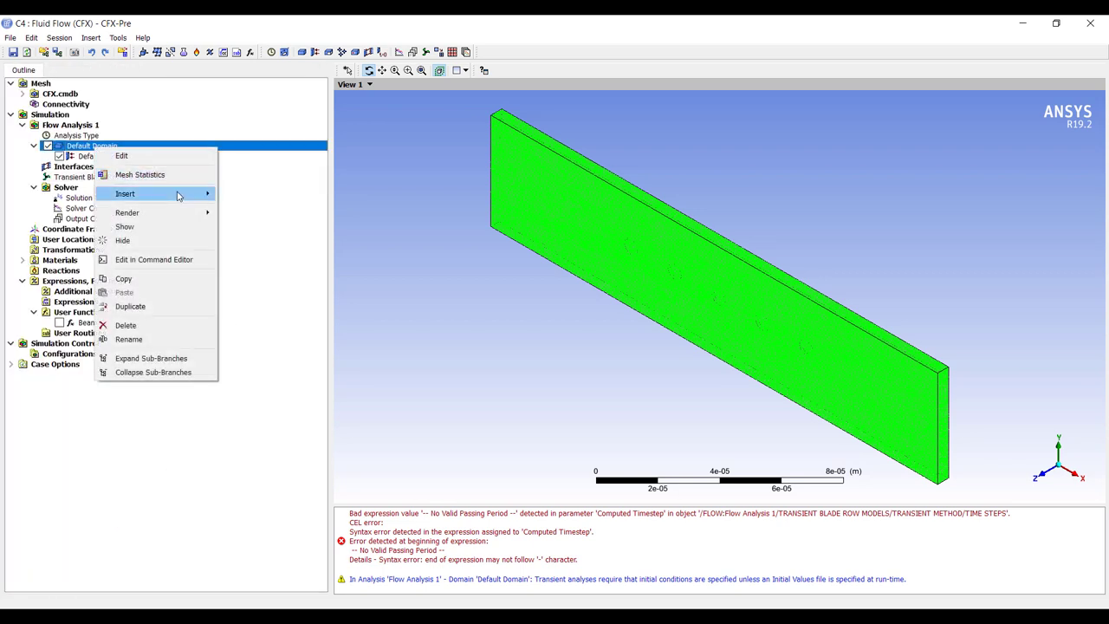
mouse_move(179, 194)
left_click(241, 197)
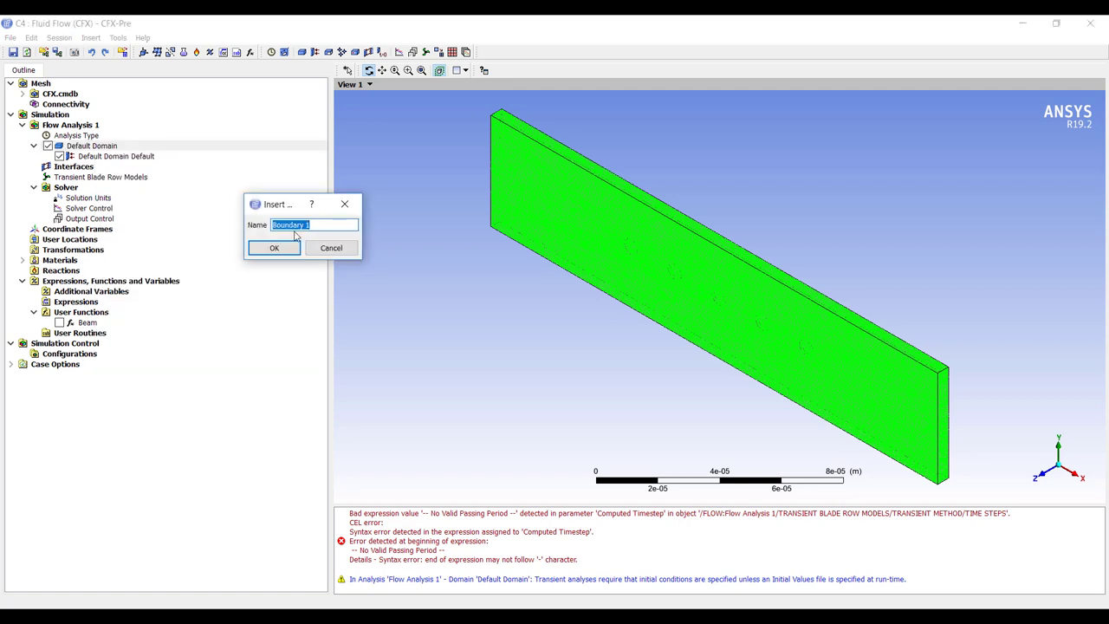
type("Beam")
left_click(274, 248)
left_click(191, 115)
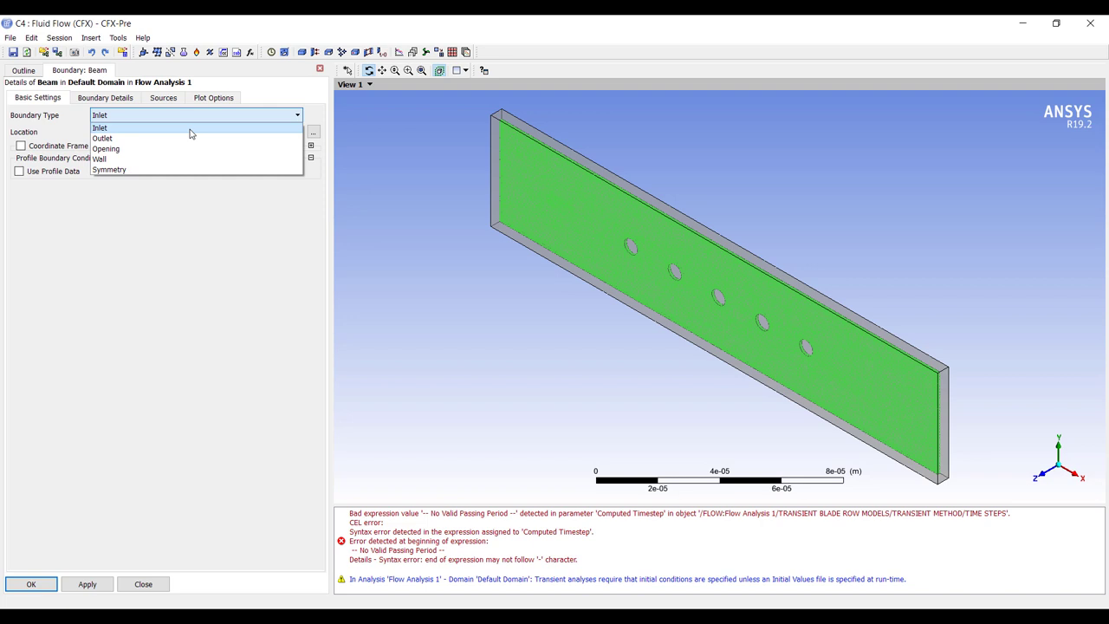
left_click(165, 159)
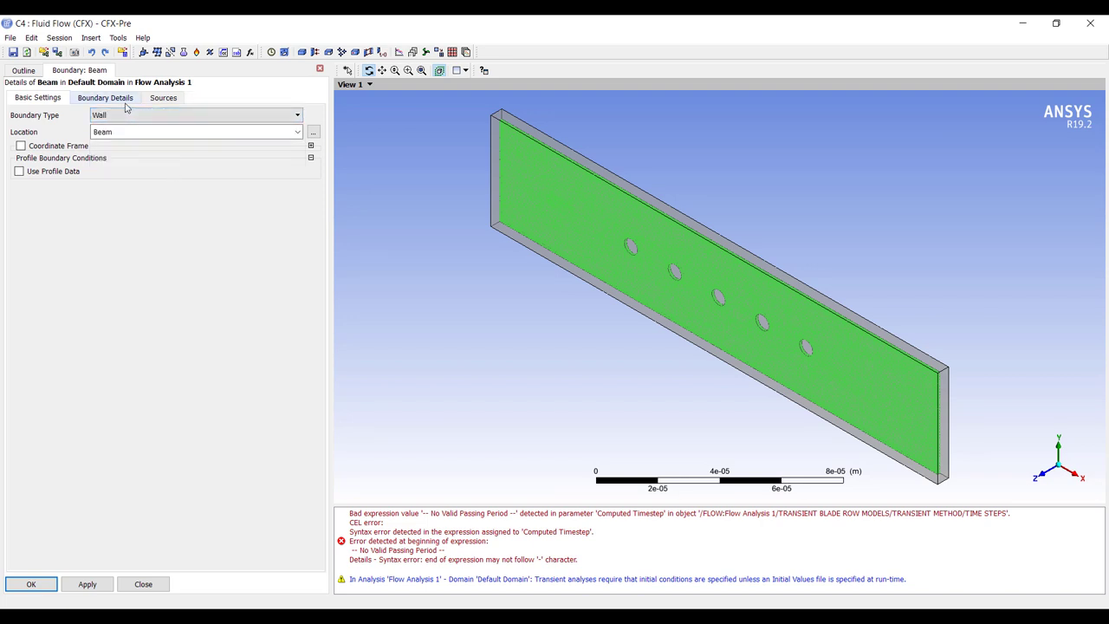
left_click(20, 171)
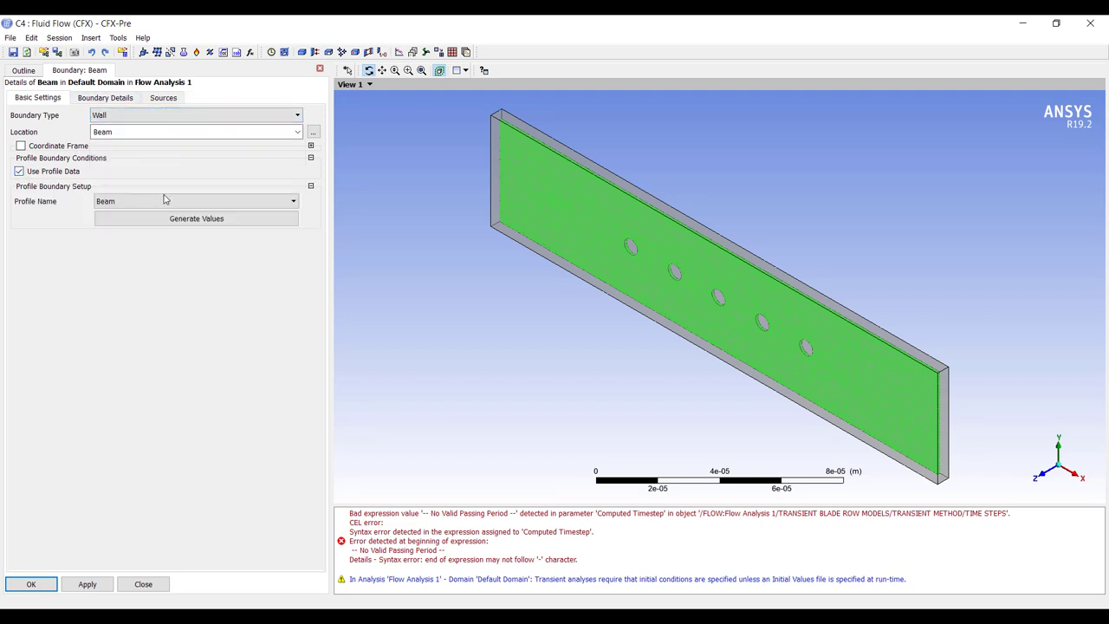
left_click(106, 98)
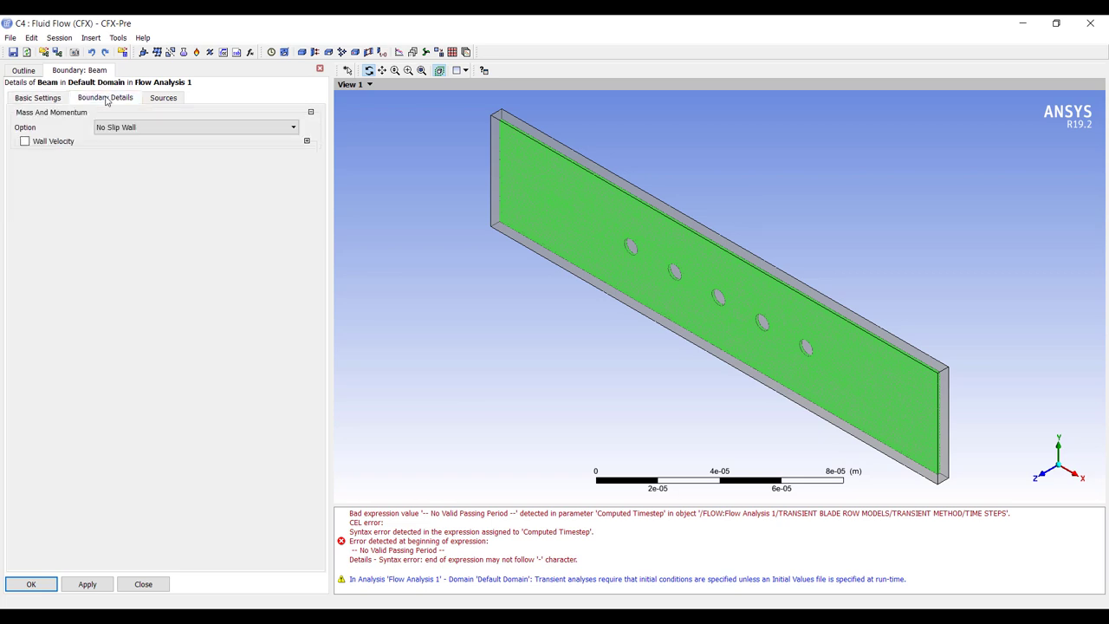
left_click(62, 100)
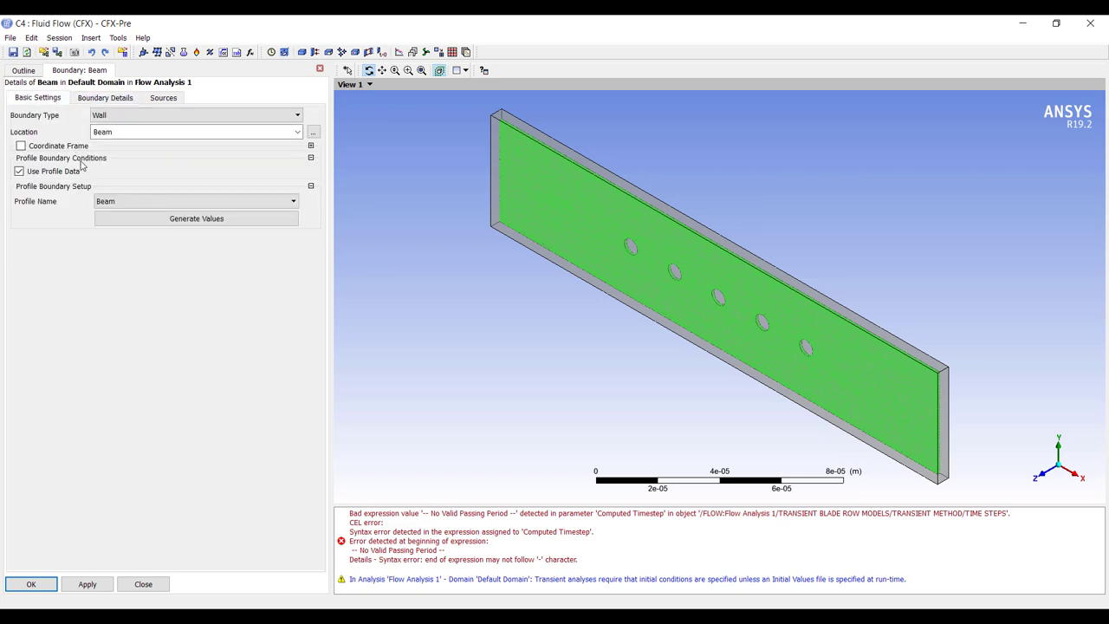
left_click(142, 585)
Set the default domain's mesh deformation to Regions of Motion Specified, keeping the Displacement Diffusion mesh motion model
double_click(75, 146)
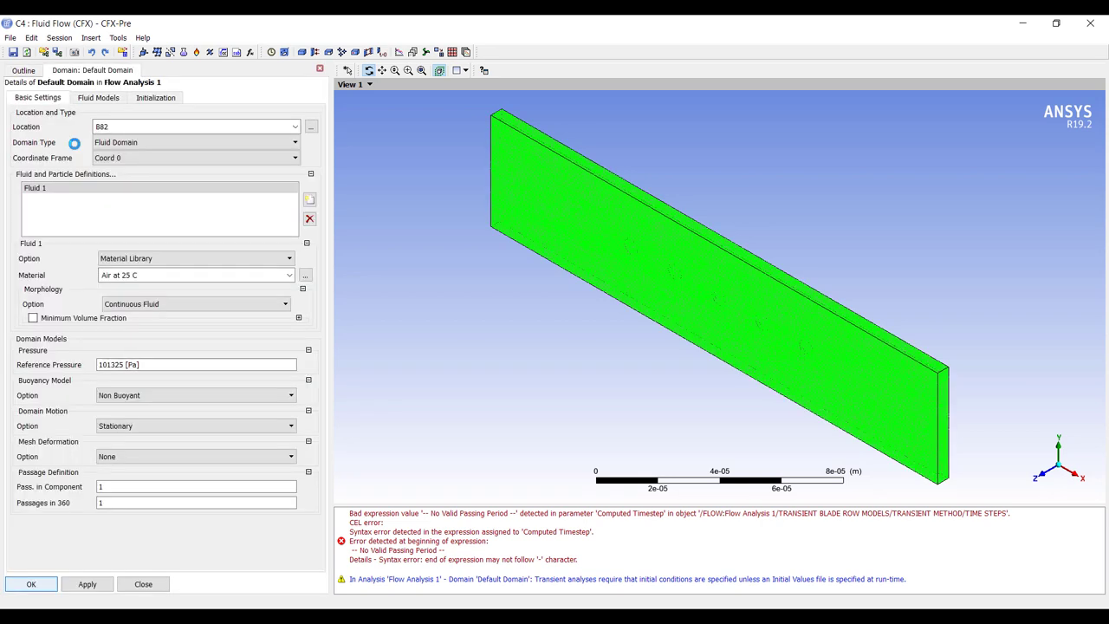
left_click(134, 457)
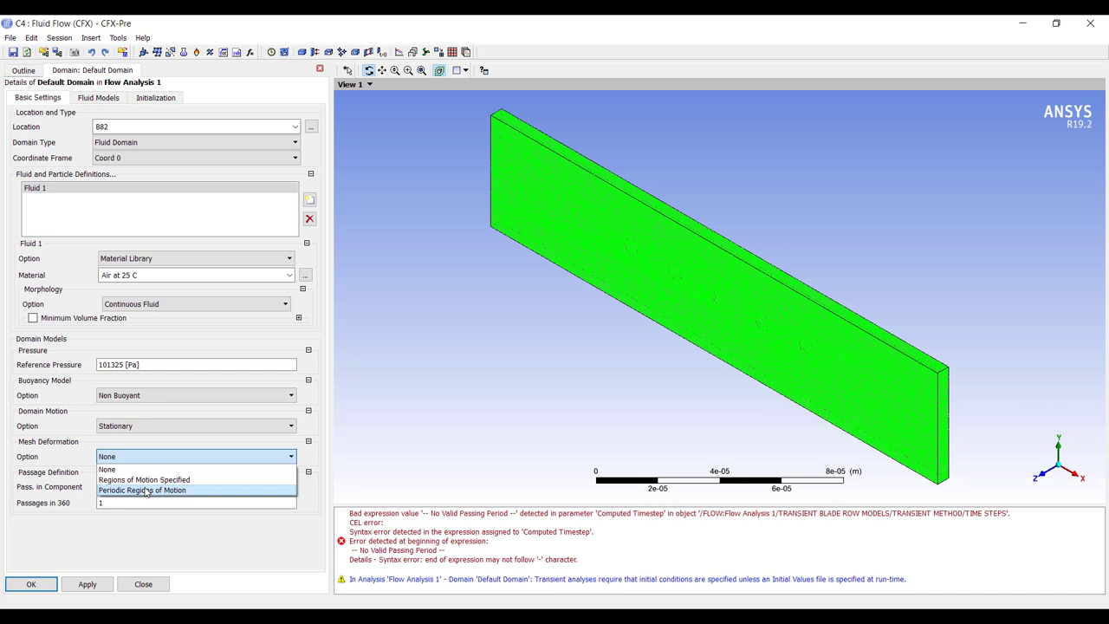
left_click(149, 479)
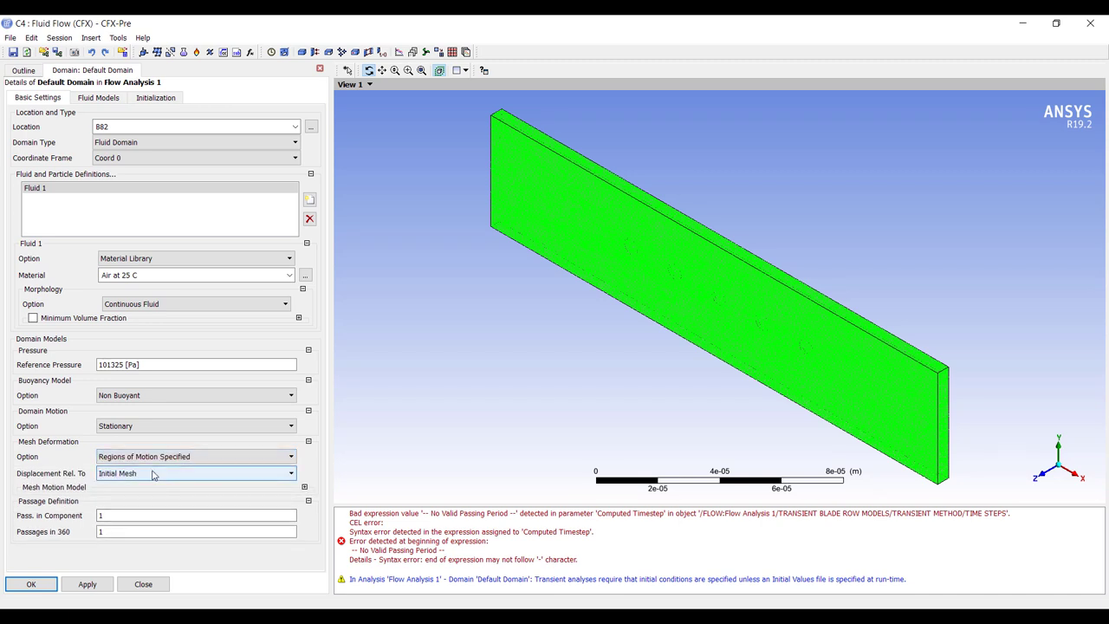
left_click(304, 487)
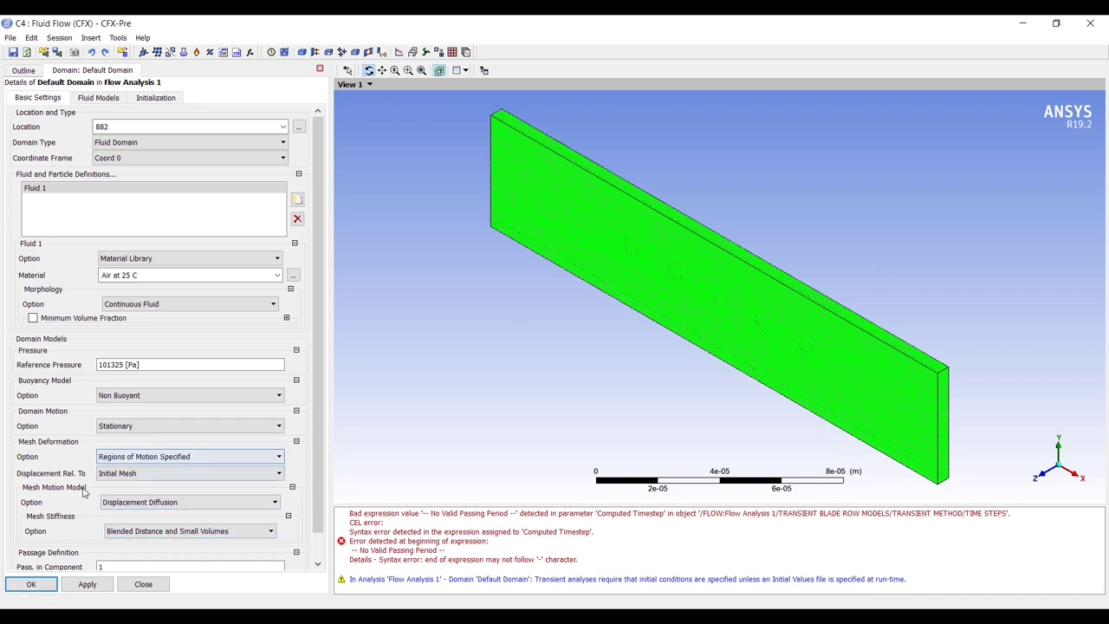
left_click_drag(678, 294, 694, 224)
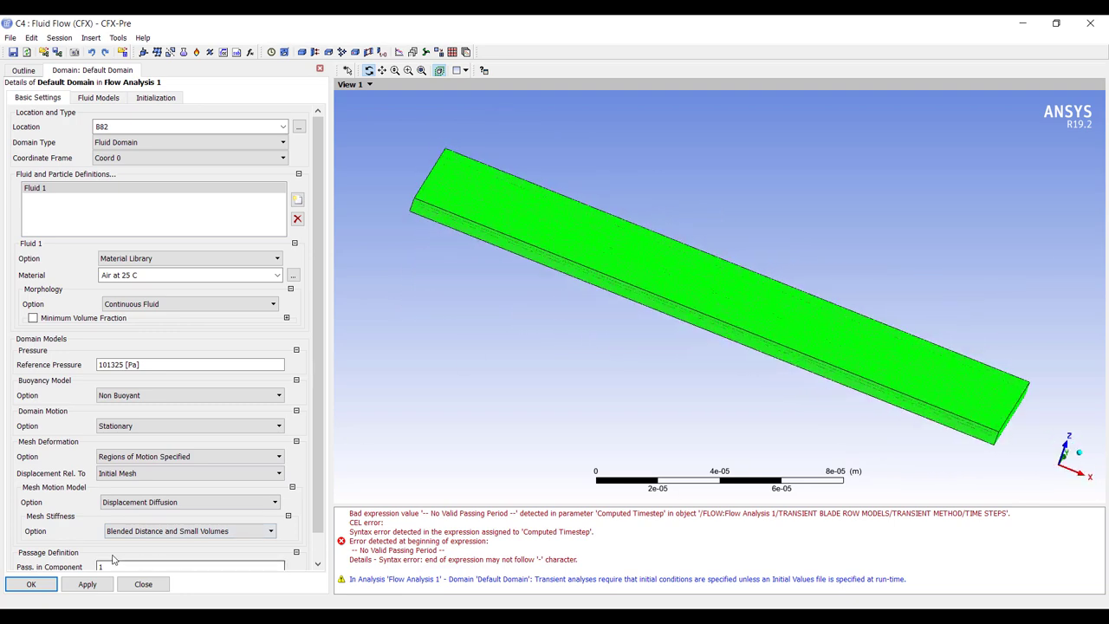
left_click(32, 584)
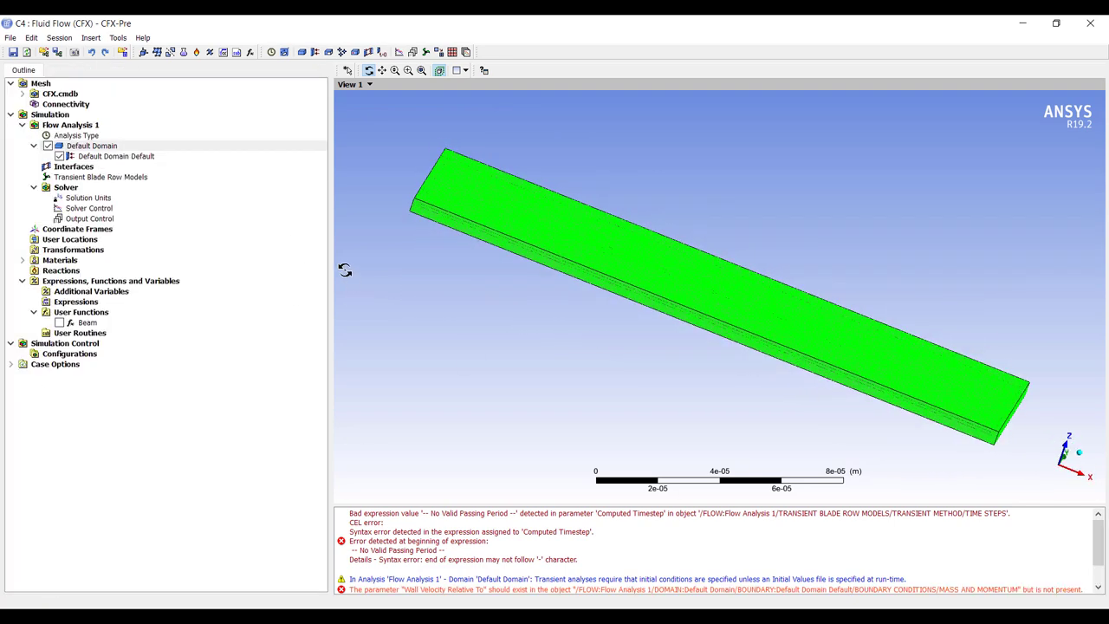
Insert a boundary named Beam in the default domain
scroll(681, 342, "up", 3)
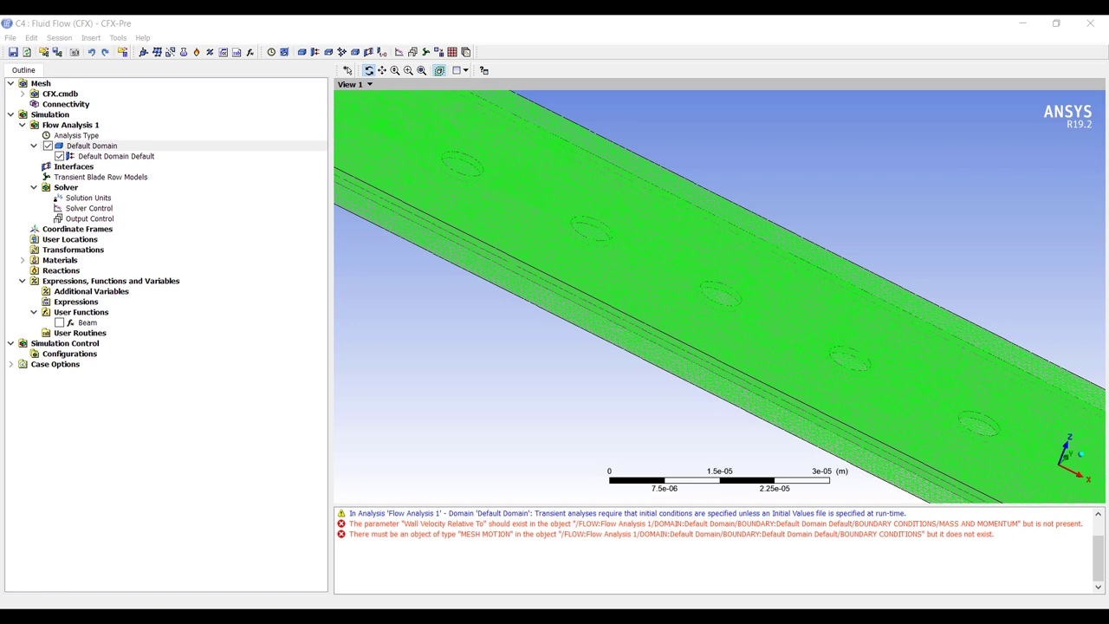
right_click(96, 150)
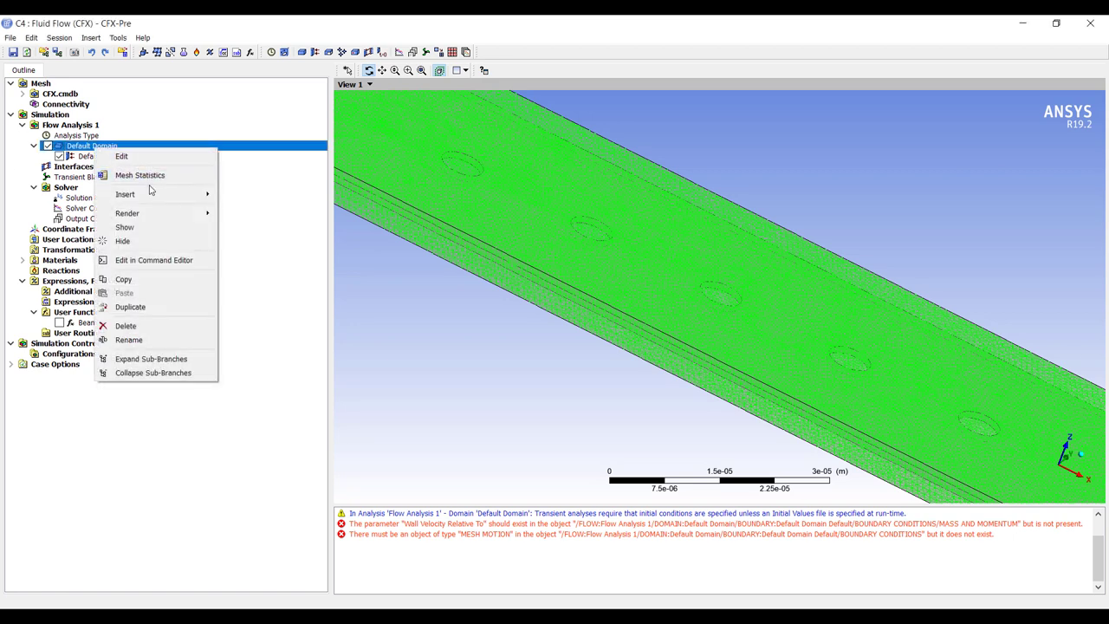
mouse_move(152, 194)
left_click(249, 195)
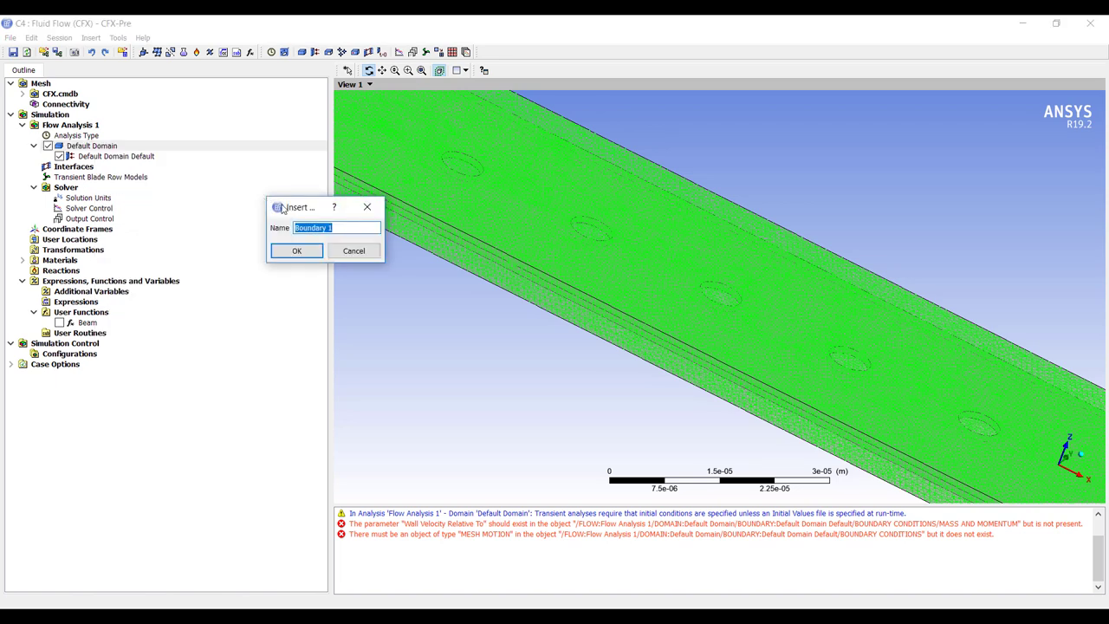
type("Beam")
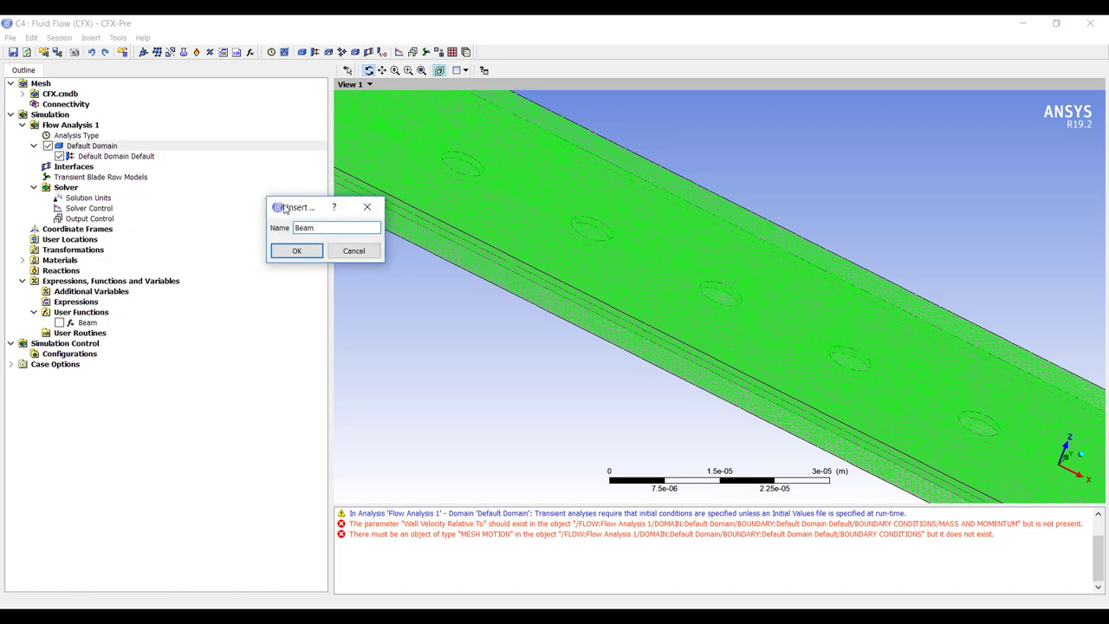
left_click(296, 251)
Make the Beam boundary a wall at location Beam and generate its values from the Beam profile data
left_click(186, 116)
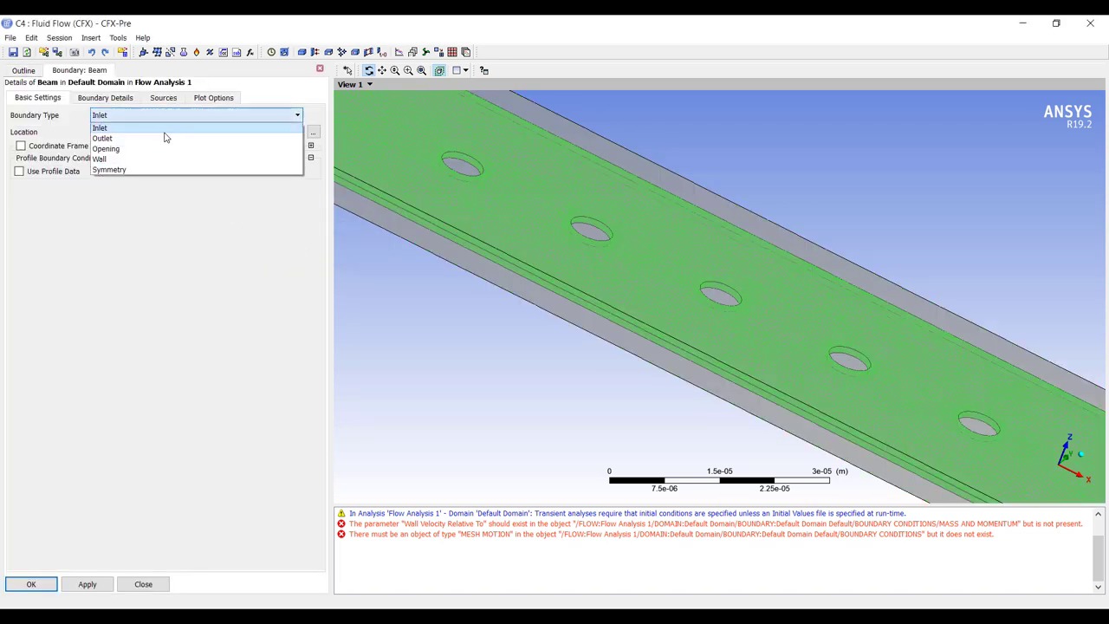
left_click(121, 160)
left_click(19, 171)
left_click(193, 219)
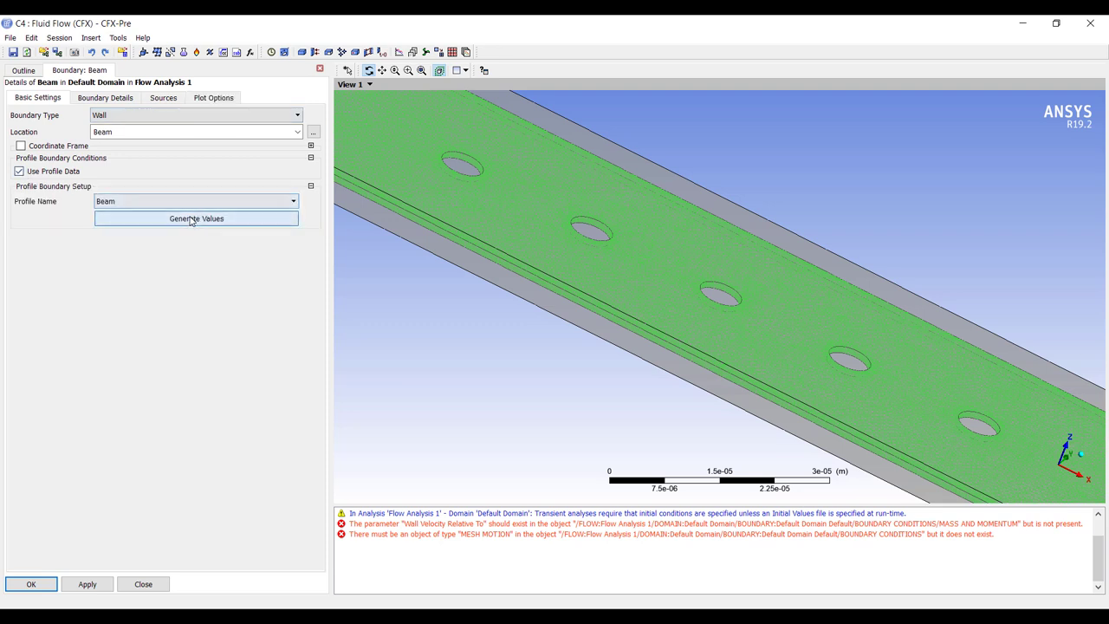
Set the Beam wall's periodic displacement amplitude to 0.2 micron, keep Periodic Displacement as its mesh motion, and accept the boundary
left_click(111, 99)
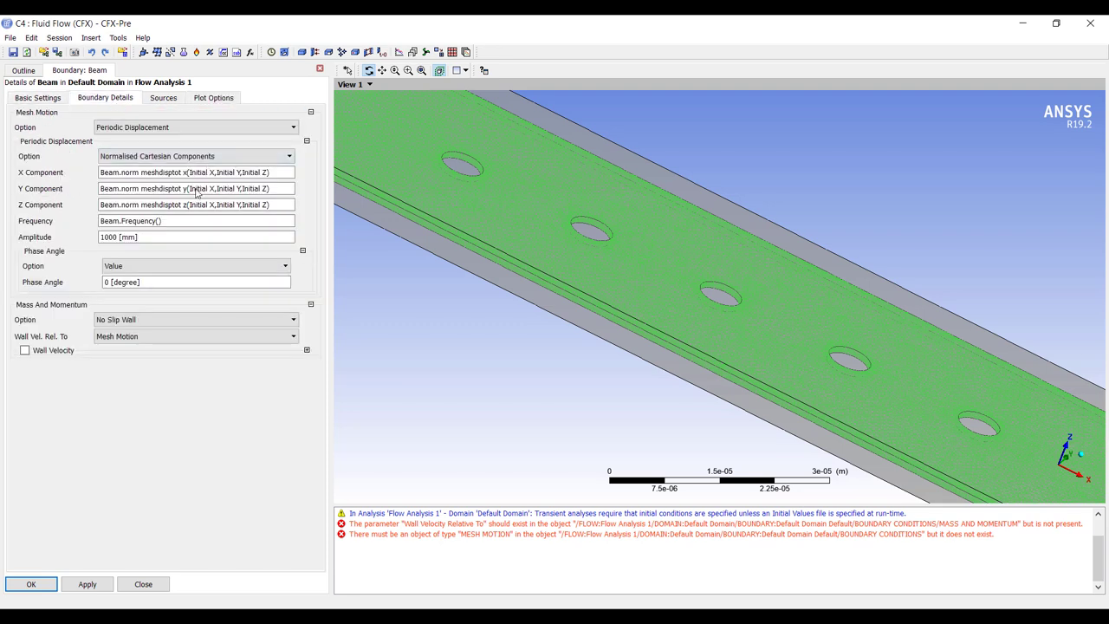
left_click(170, 242)
left_click_drag(661, 318, 611, 272)
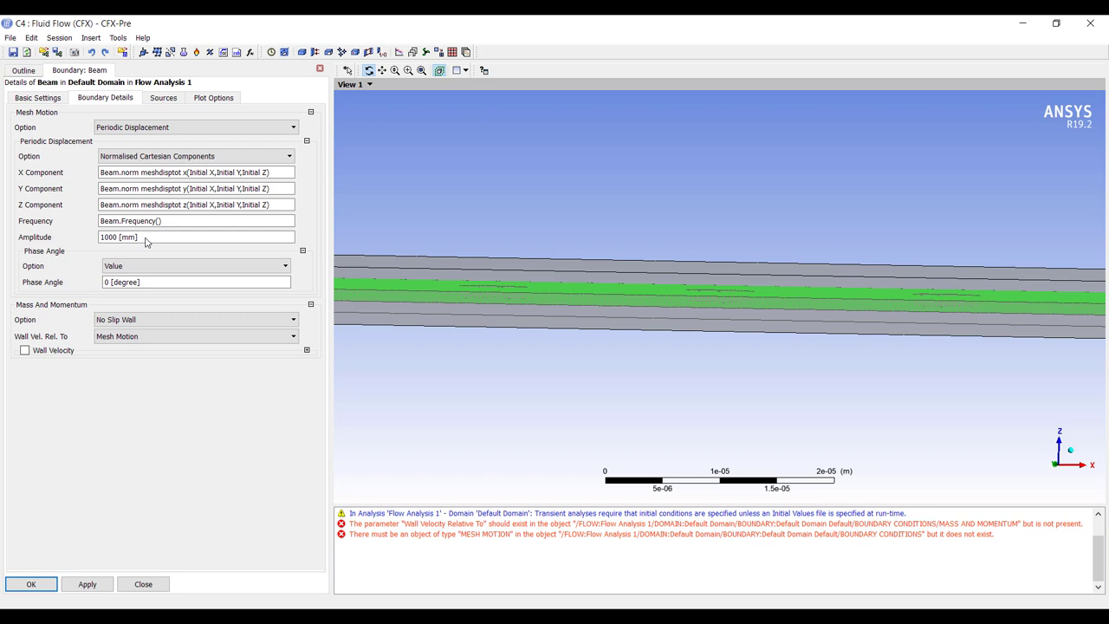
left_click(145, 242)
type("0")
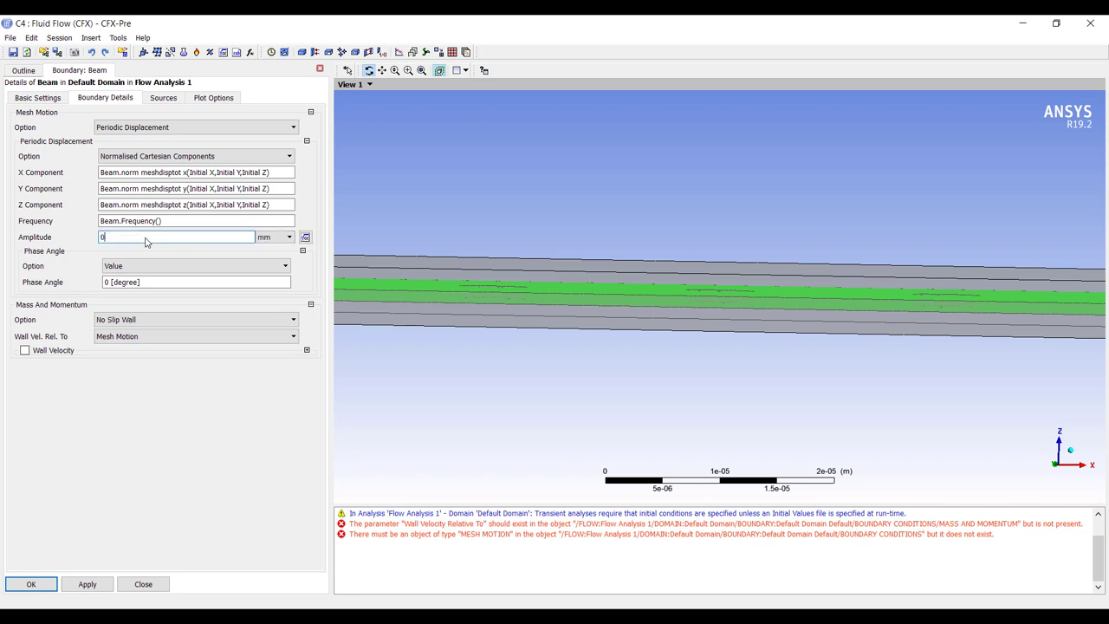
key("Return")
left_click(280, 241)
left_click(287, 238)
left_click(265, 286)
left_click(171, 239)
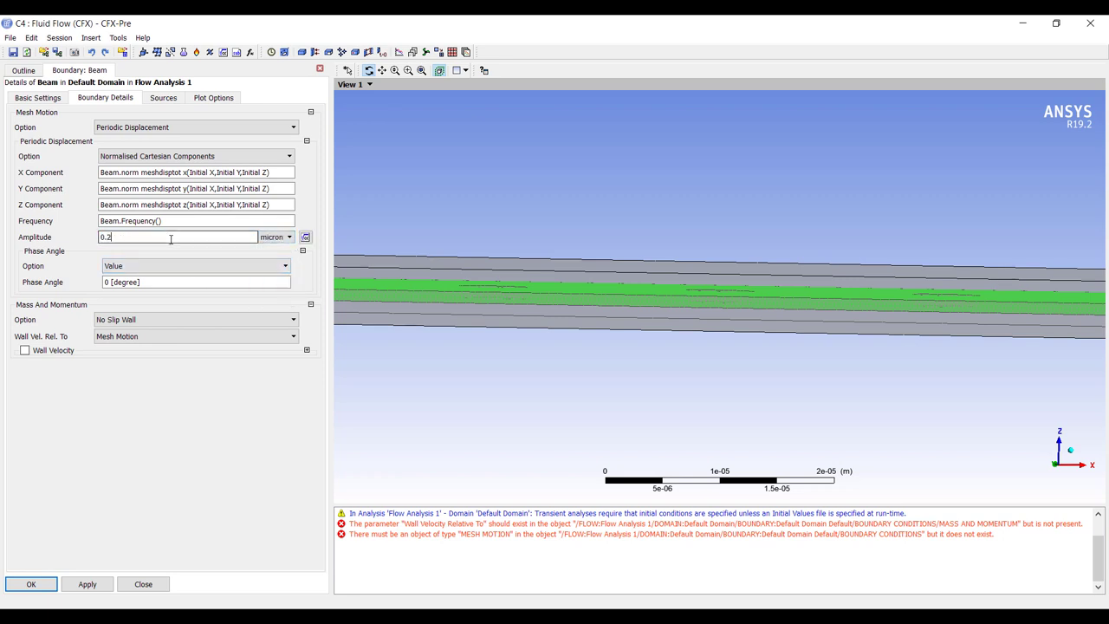
type(".2")
left_click(143, 392)
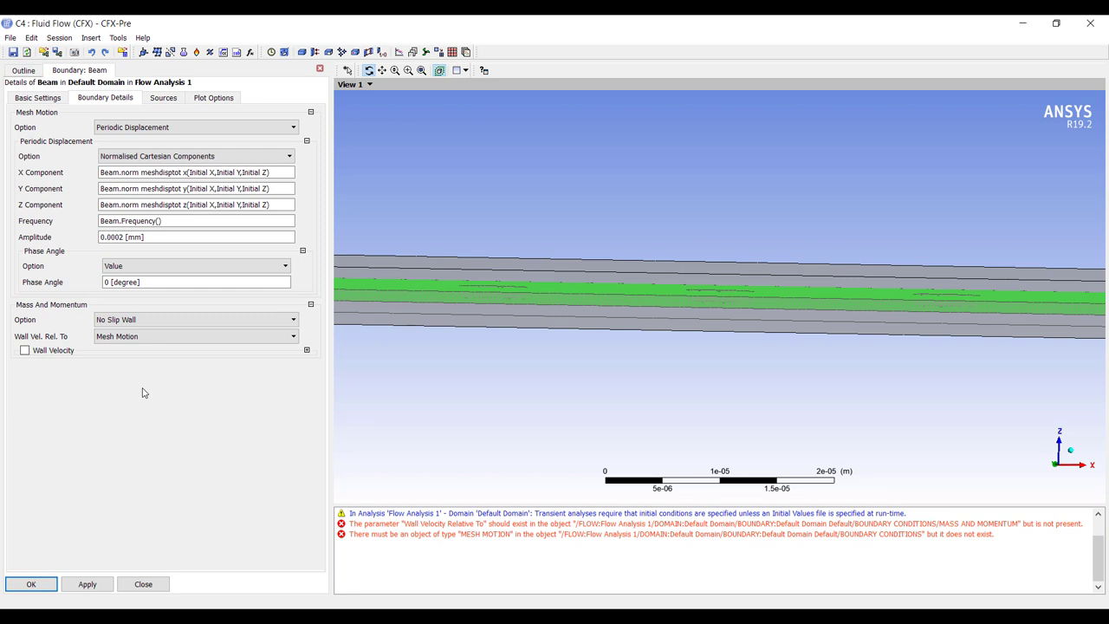
left_click(182, 128)
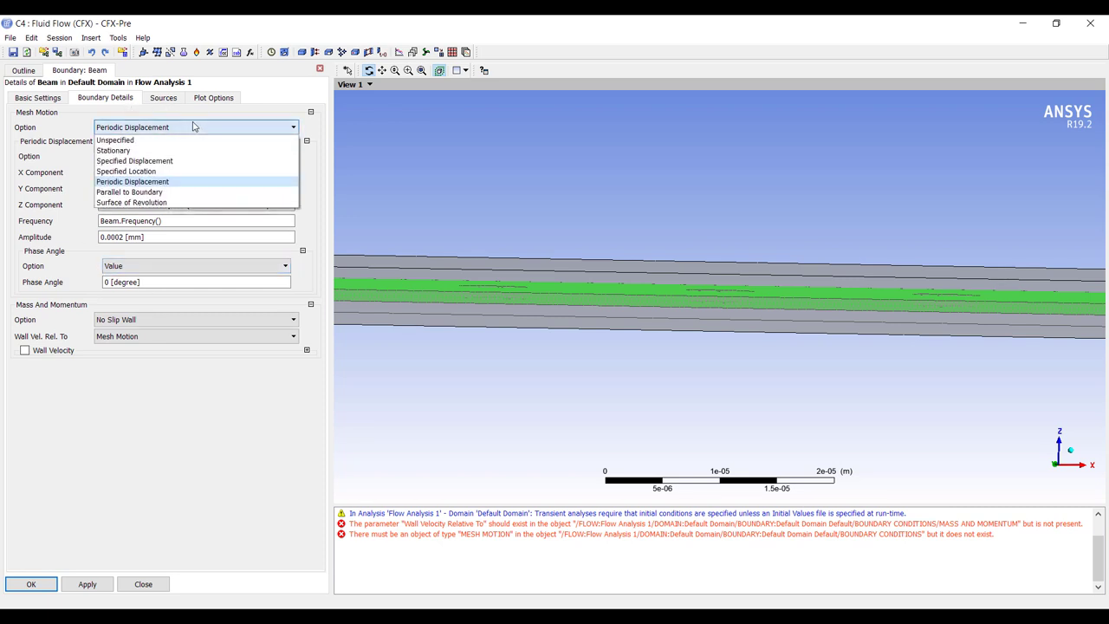
left_click(56, 123)
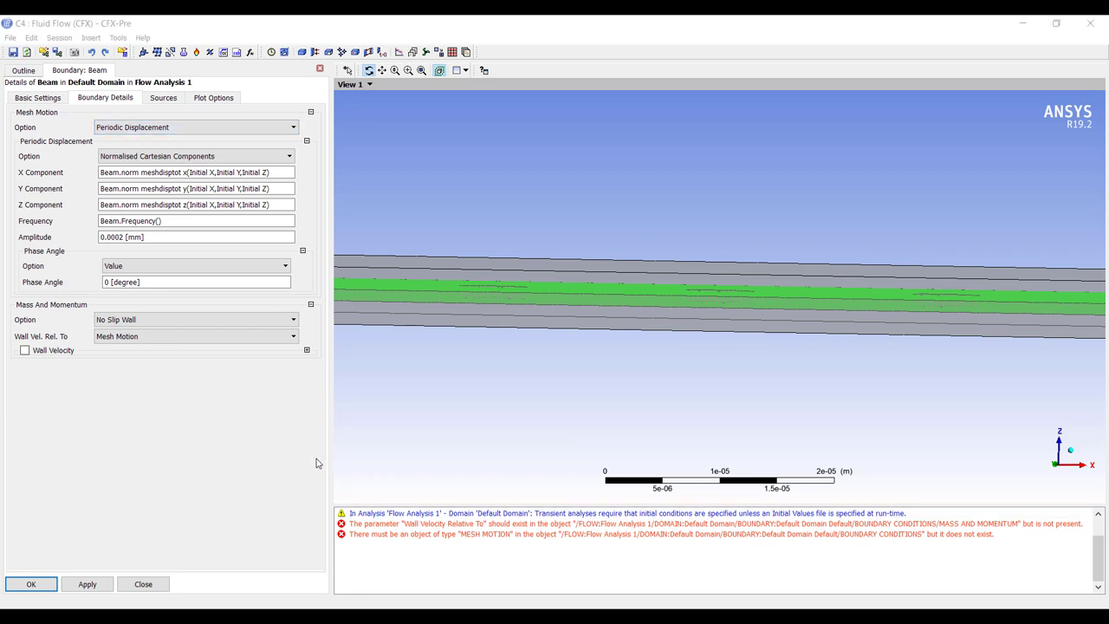
left_click(30, 584)
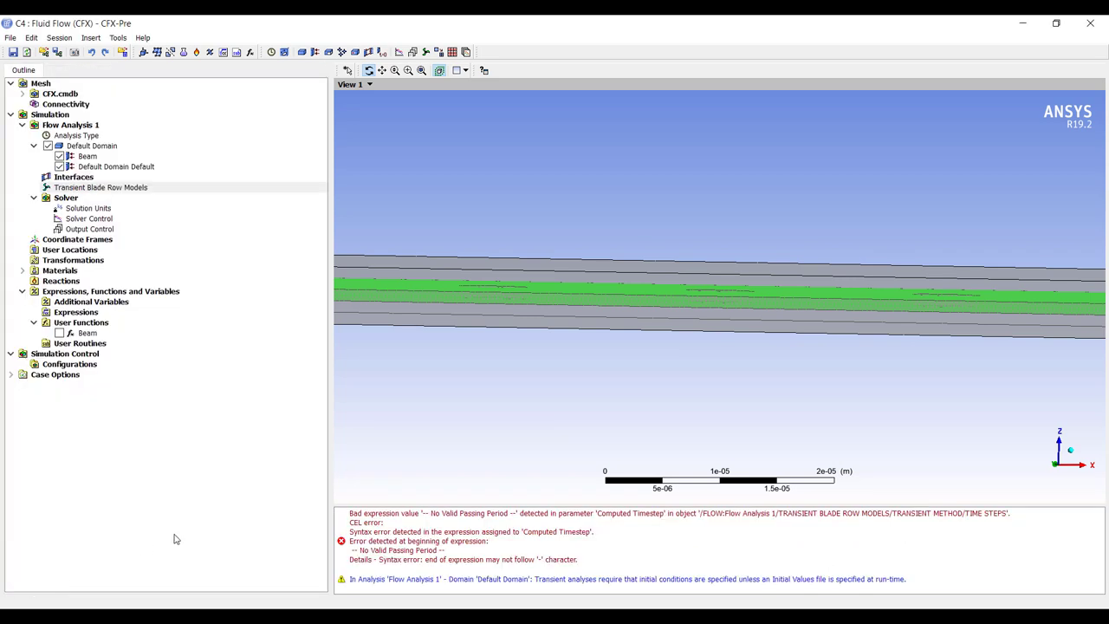
Set the transient blade row model to 20 timesteps per period and 3 periods per run
double_click(438, 532)
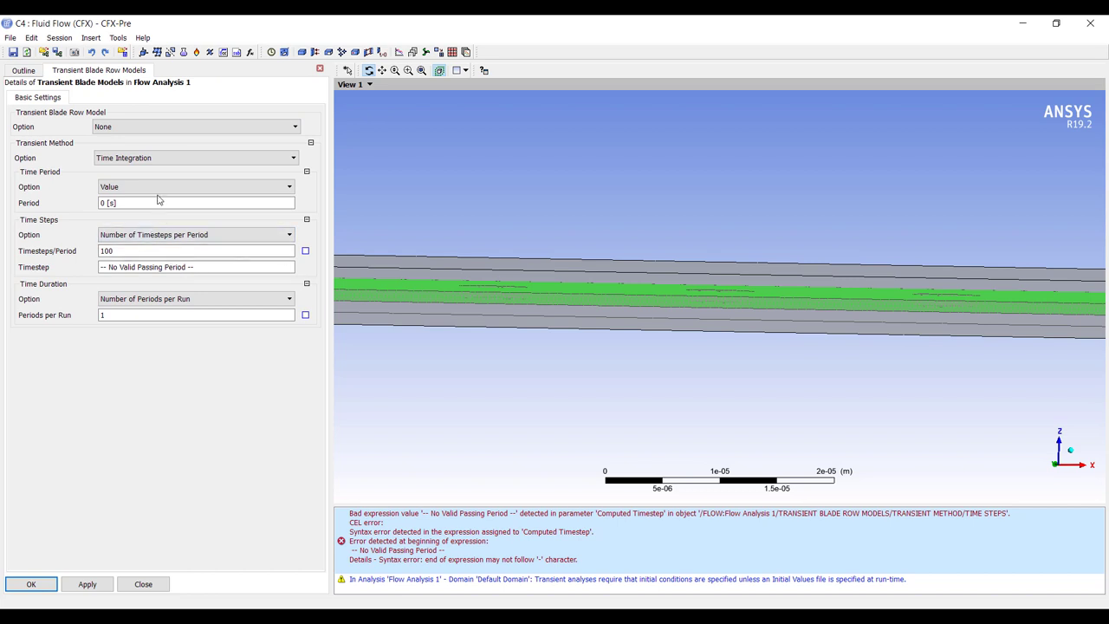
left_click(161, 250)
left_click_drag(124, 253, 98, 252)
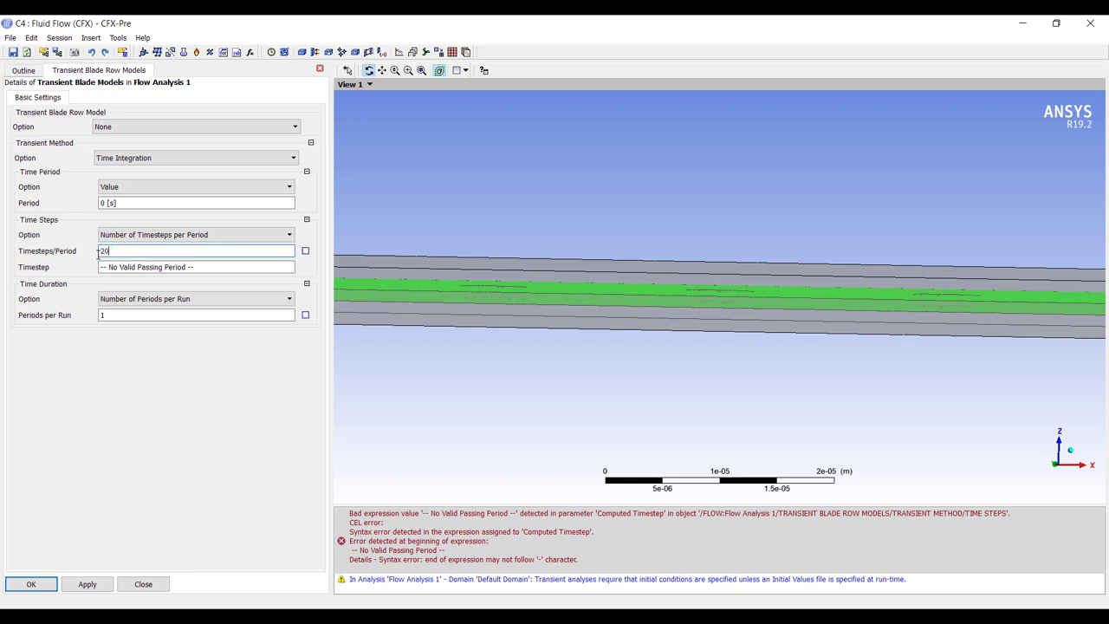
left_click(131, 205)
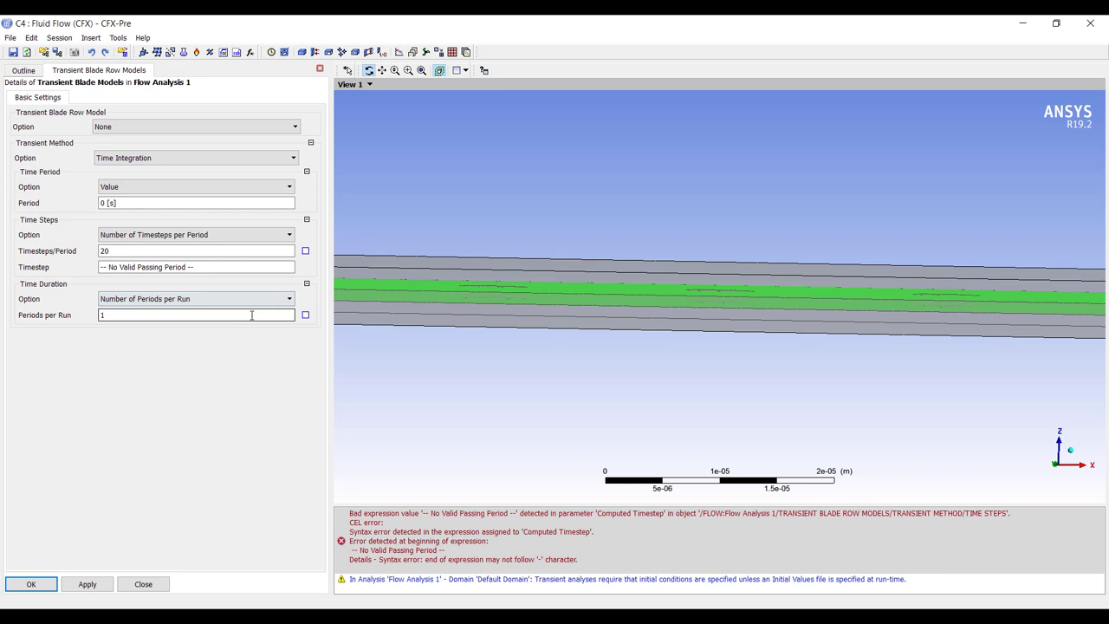
double_click(166, 319)
type("3")
Define the transient method's time period with the expression 1/Beam.Frequency() and accept the transient blade row settings
left_click(218, 203)
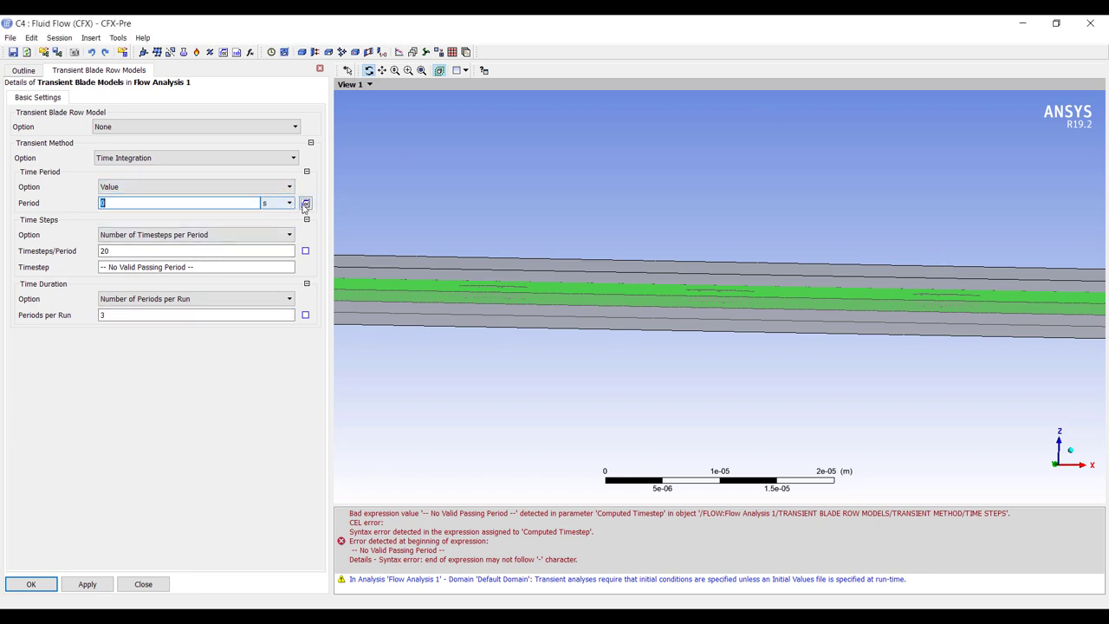
left_click(305, 205)
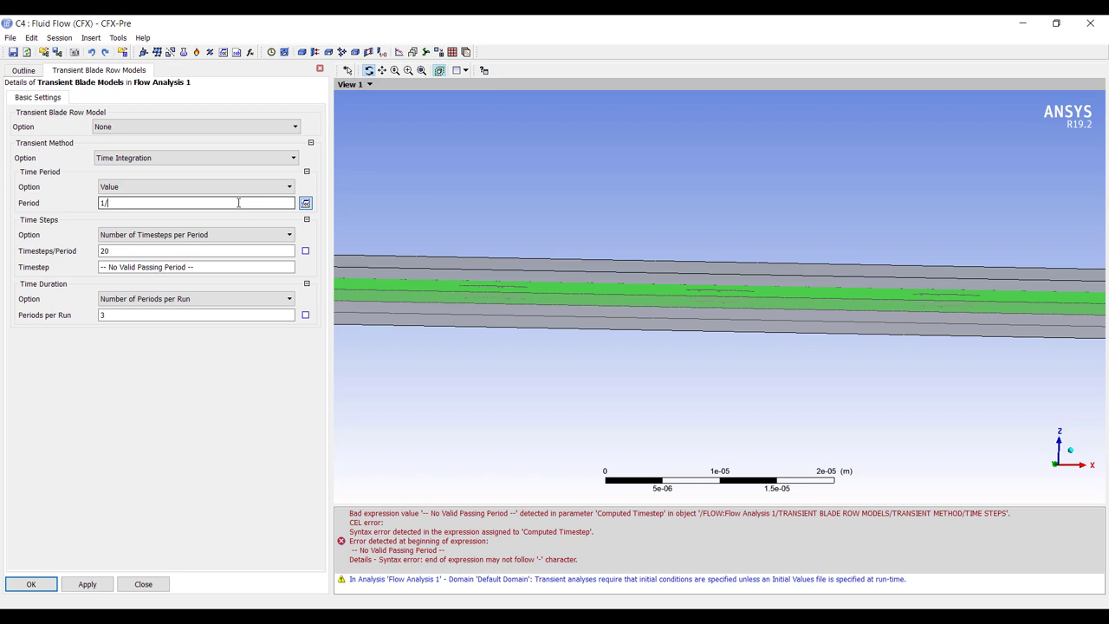
right_click(240, 204)
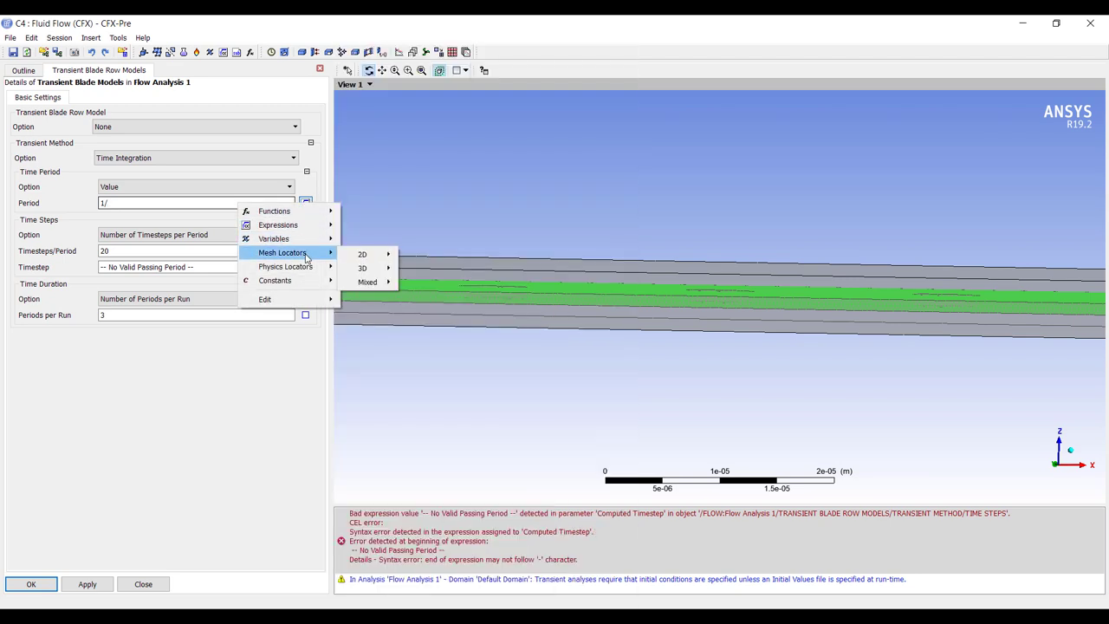
mouse_move(286, 211)
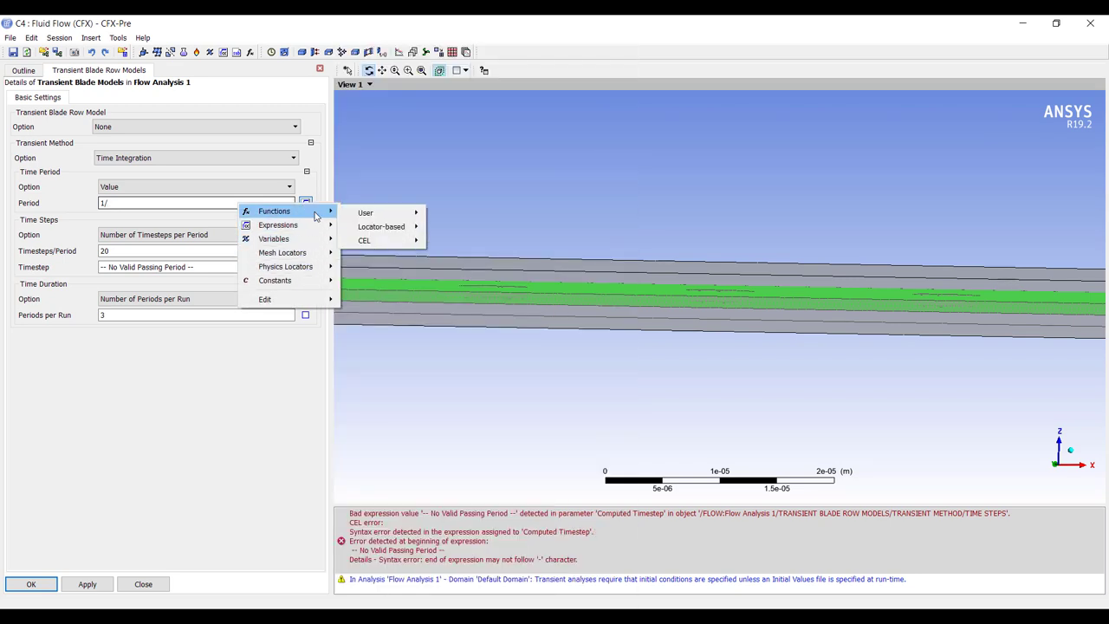
mouse_move(386, 216)
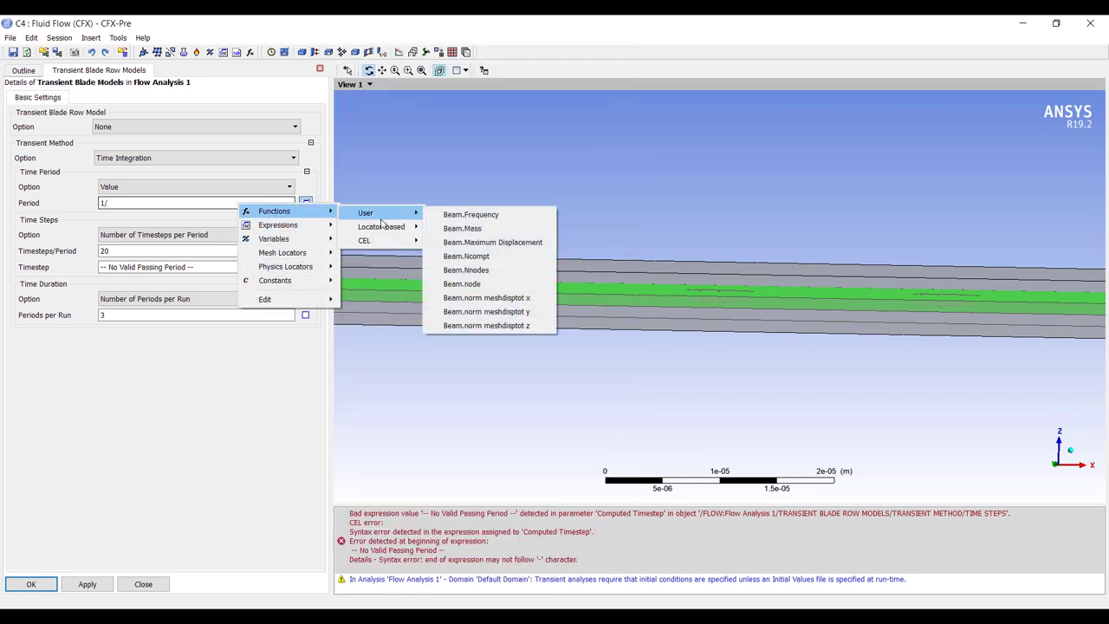
left_click(460, 214)
left_click(86, 584)
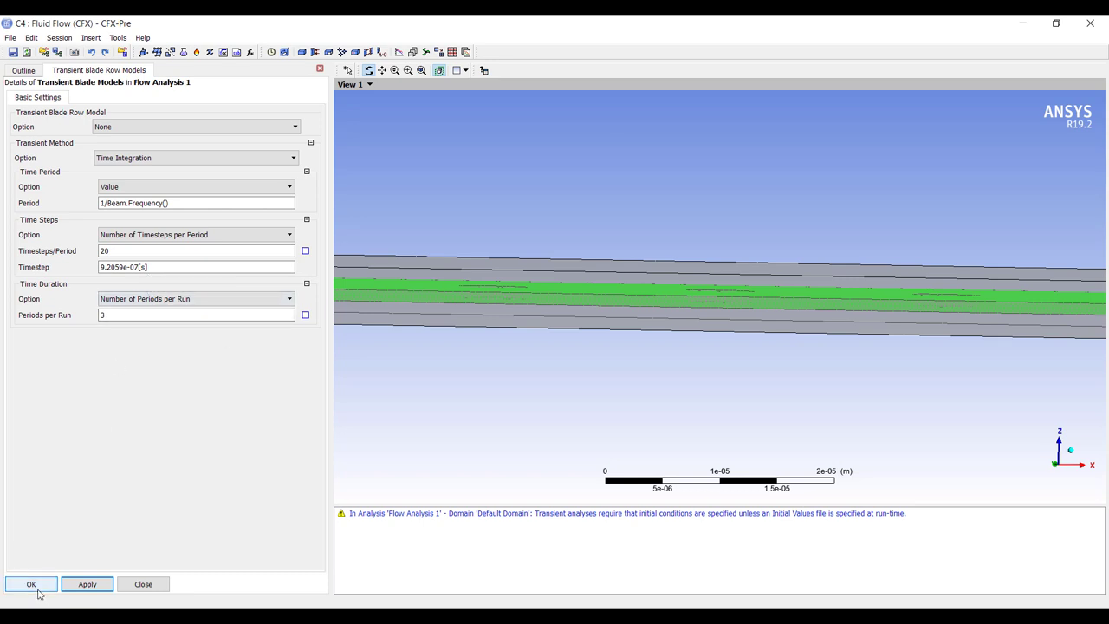
left_click(32, 584)
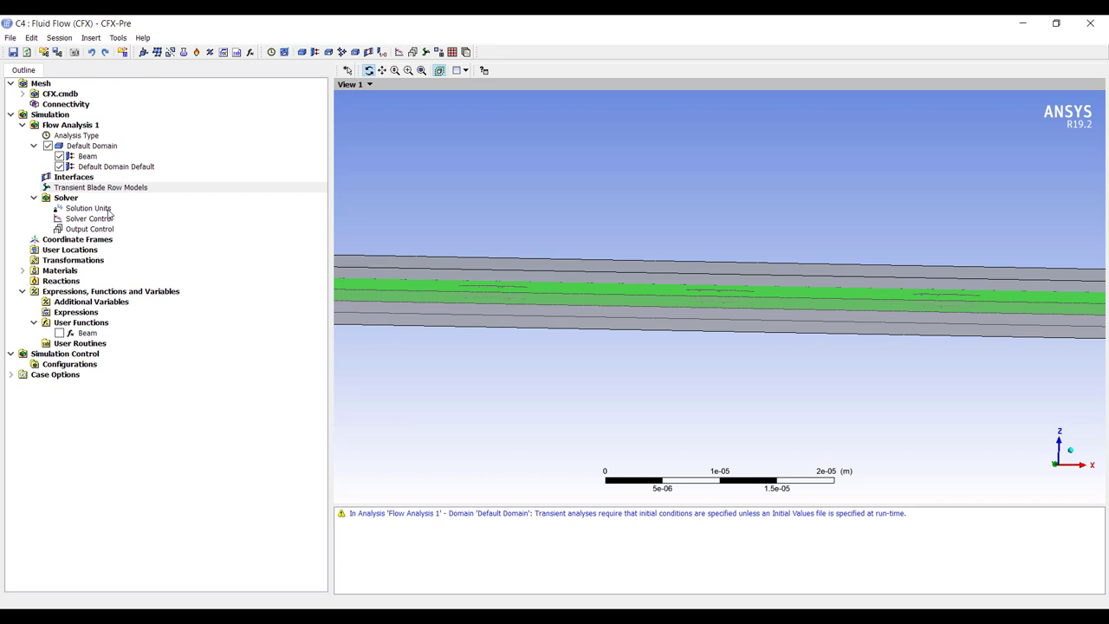
Insert a global initialization for Flow Analysis 1 with U, V and W velocity components of 0 m s^-1
right_click(95, 149)
mouse_move(173, 194)
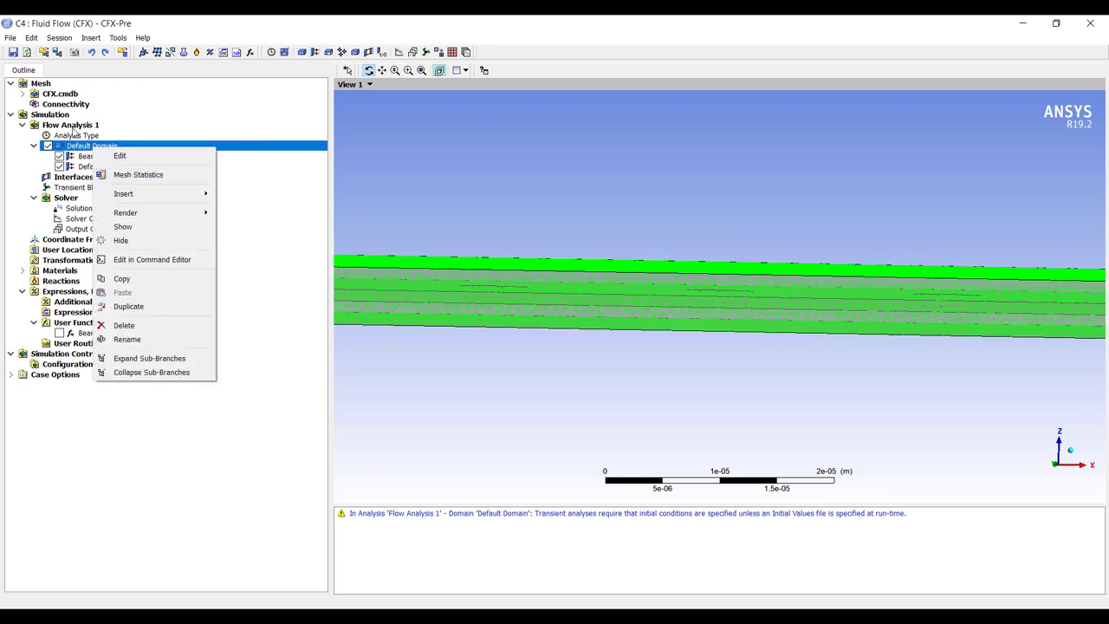
right_click(74, 129)
mouse_move(97, 137)
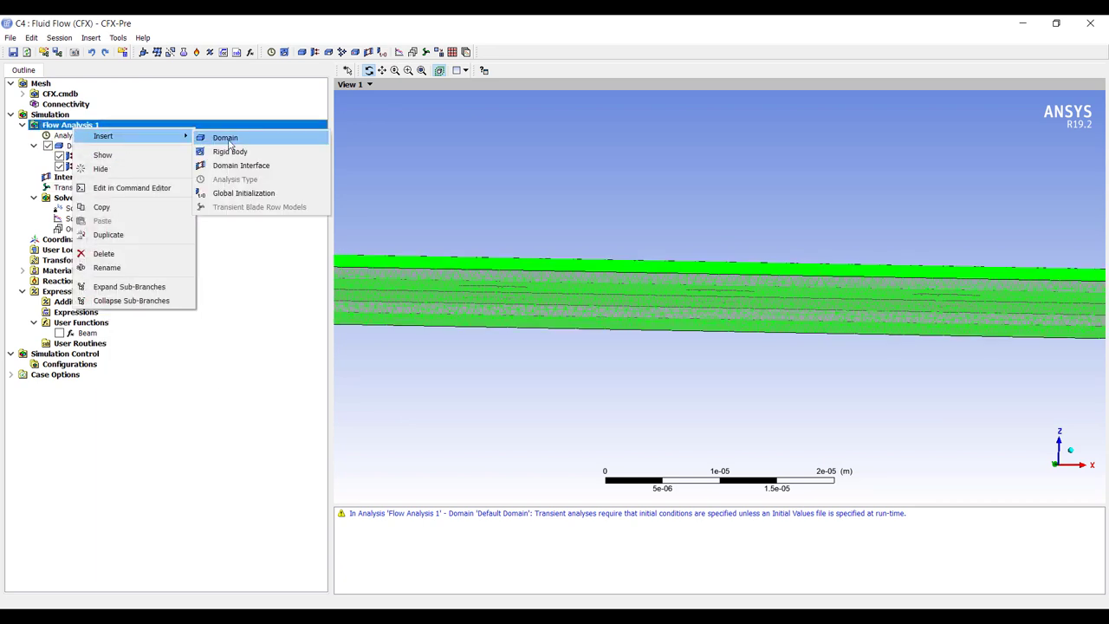
left_click(267, 194)
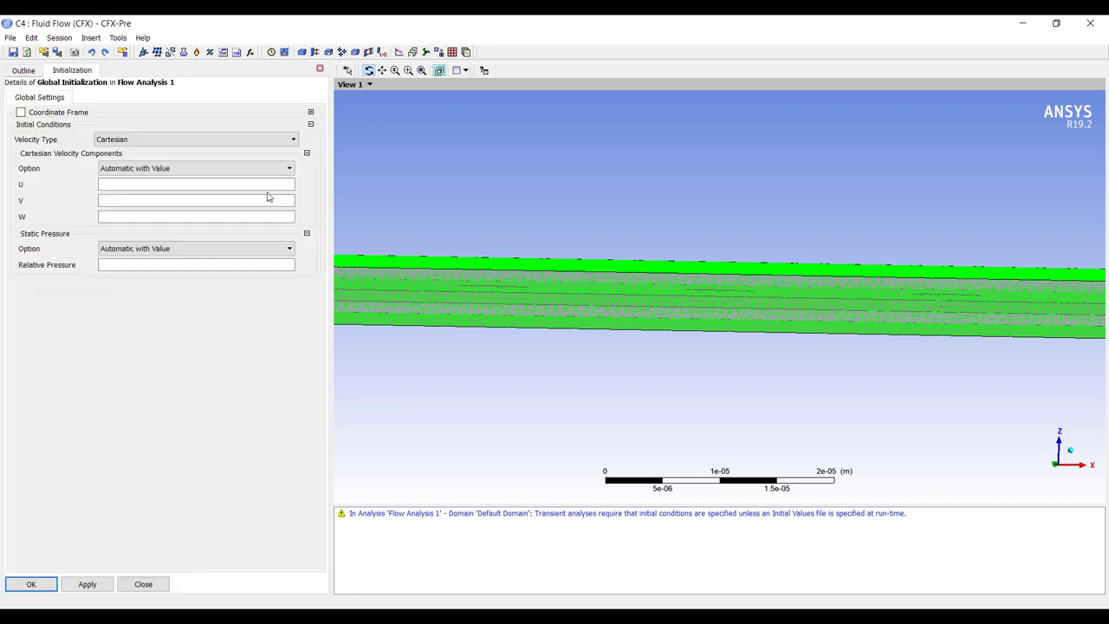
left_click(195, 188)
type("0")
left_click(170, 202)
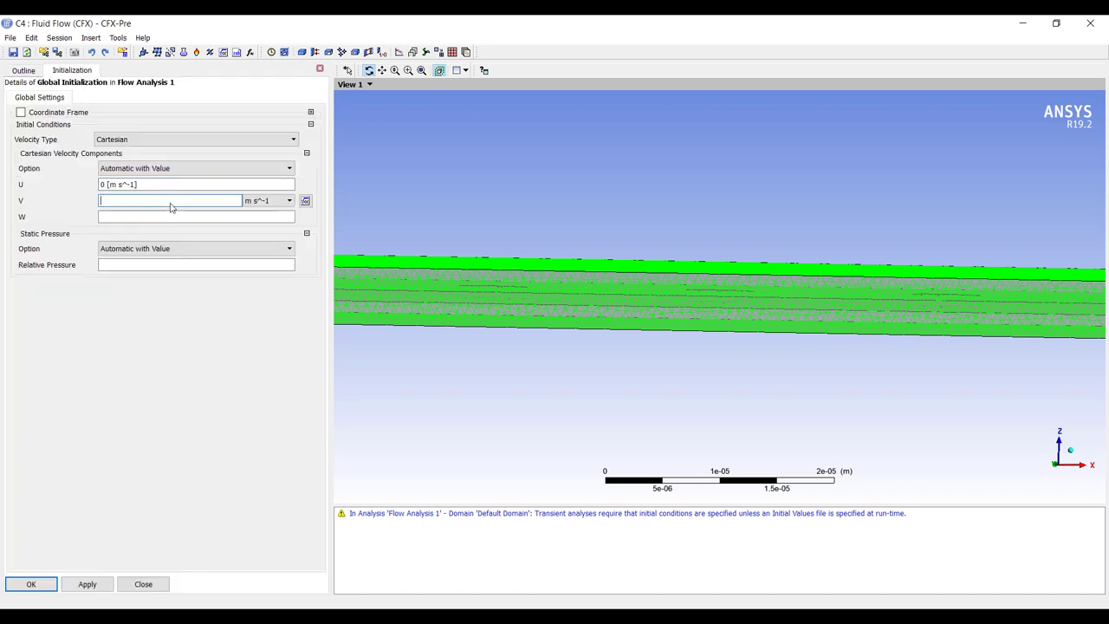
type("0")
key("Return")
left_click(156, 217)
type("0")
key("Return")
Set the global initialization's relative pressure to 0 Pa and accept it
left_click(153, 266)
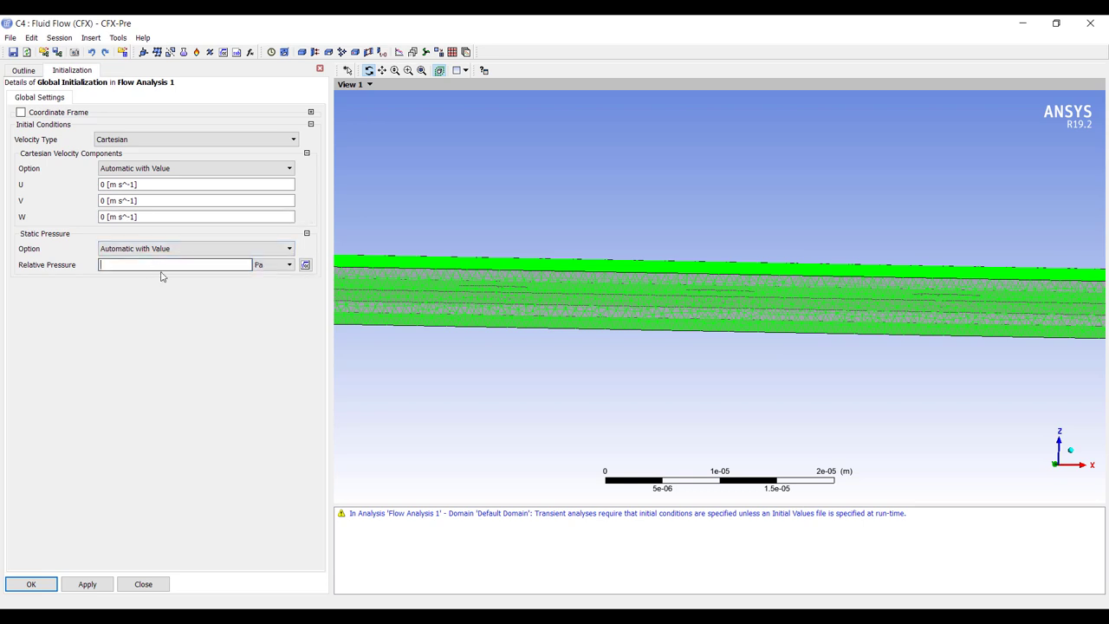
type("0")
left_click(31, 584)
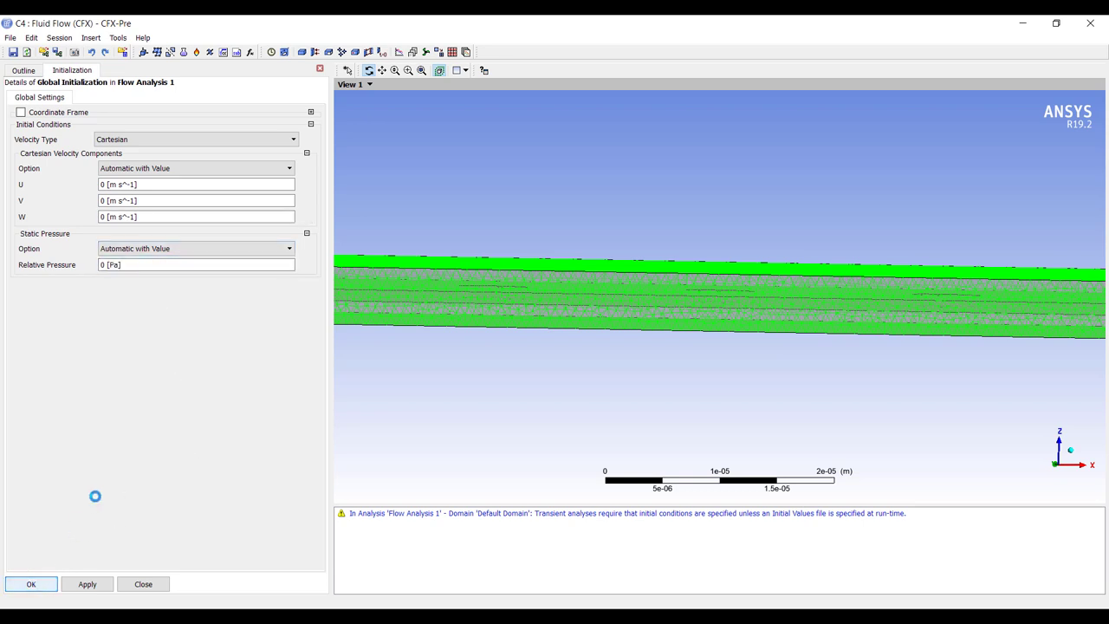
Insert a boundary named opening in the default domain
left_click_drag(577, 211, 797, 257)
scroll(793, 281, "down", 3)
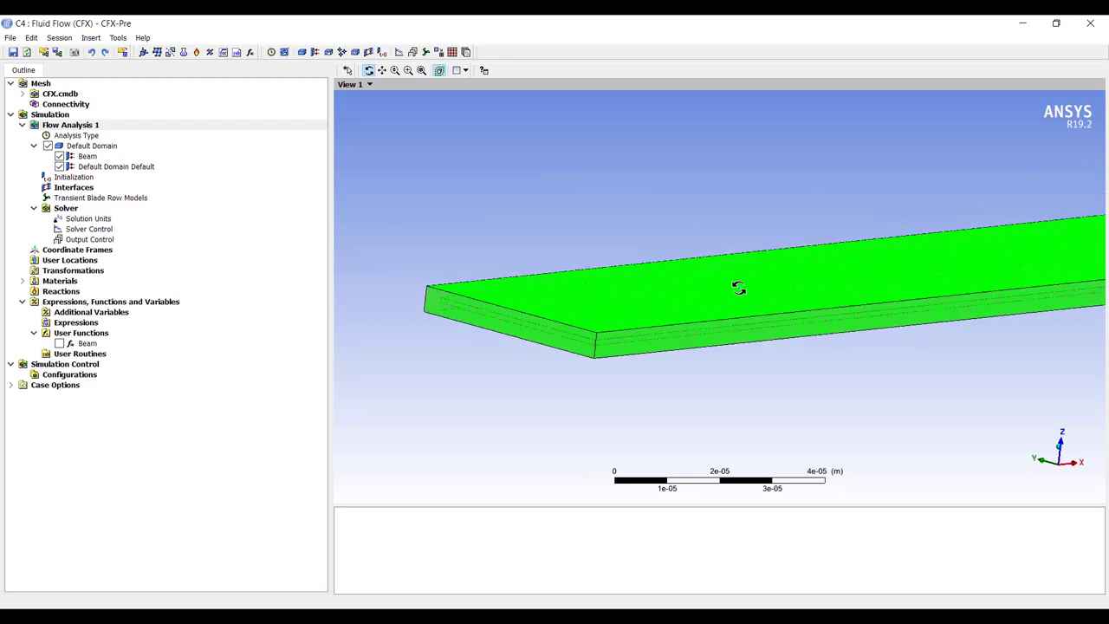
left_click_drag(837, 291, 693, 292)
scroll(760, 268, "down", 3)
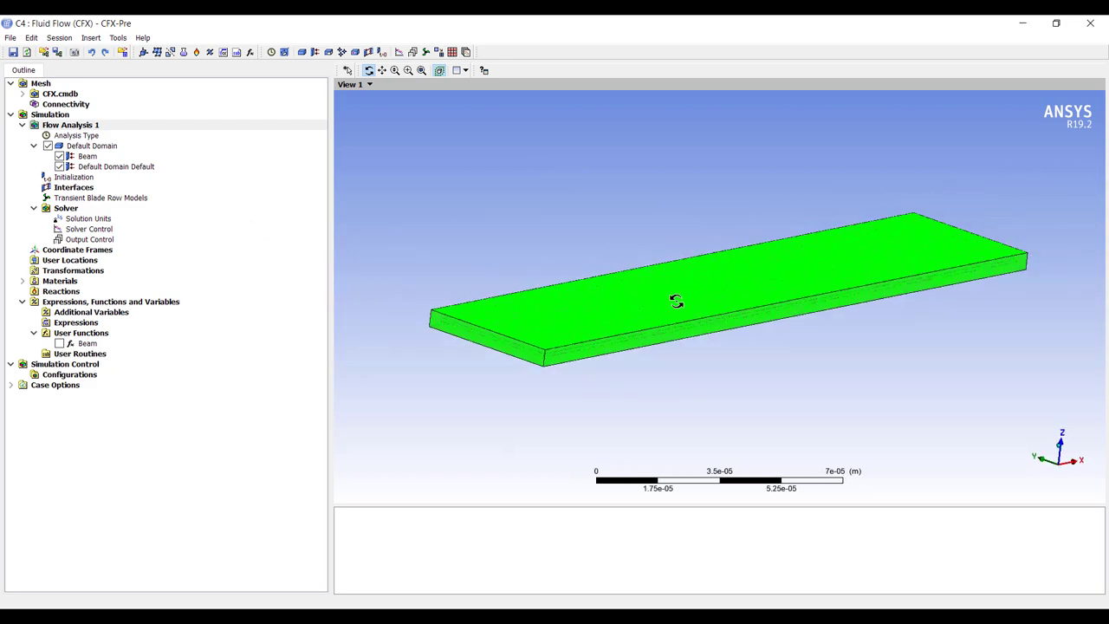
right_click(82, 147)
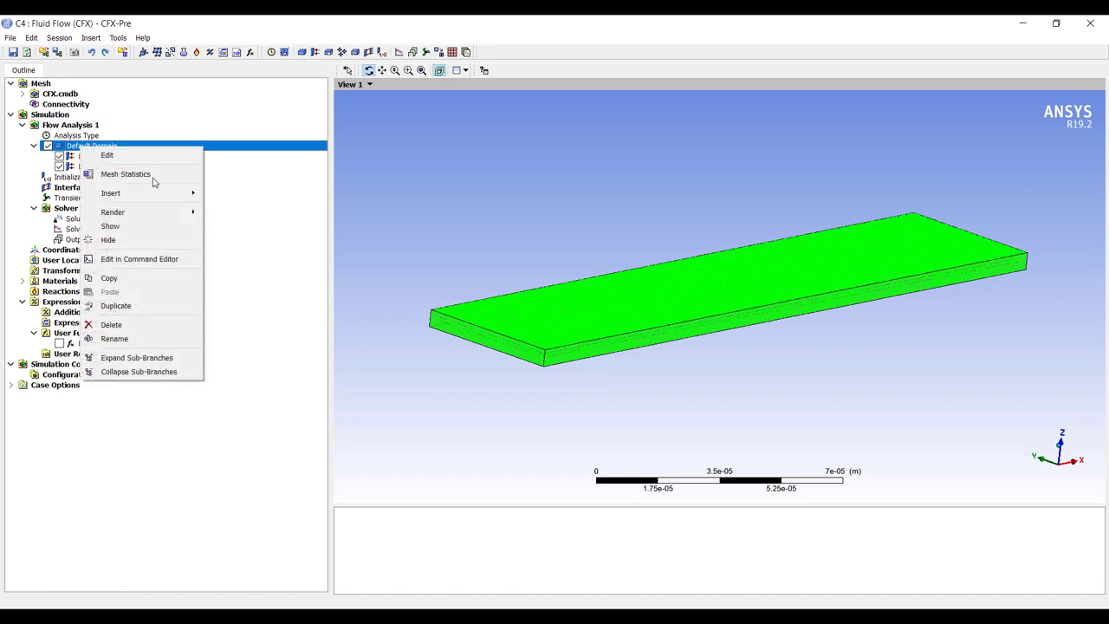
mouse_move(160, 193)
left_click(236, 195)
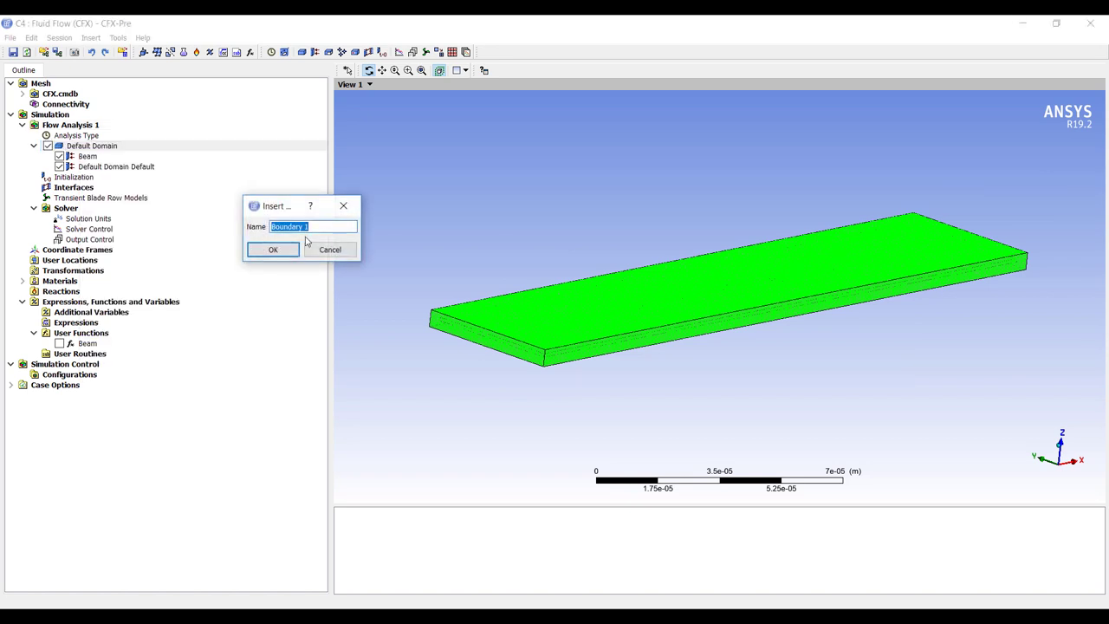
type("opening")
key("Return")
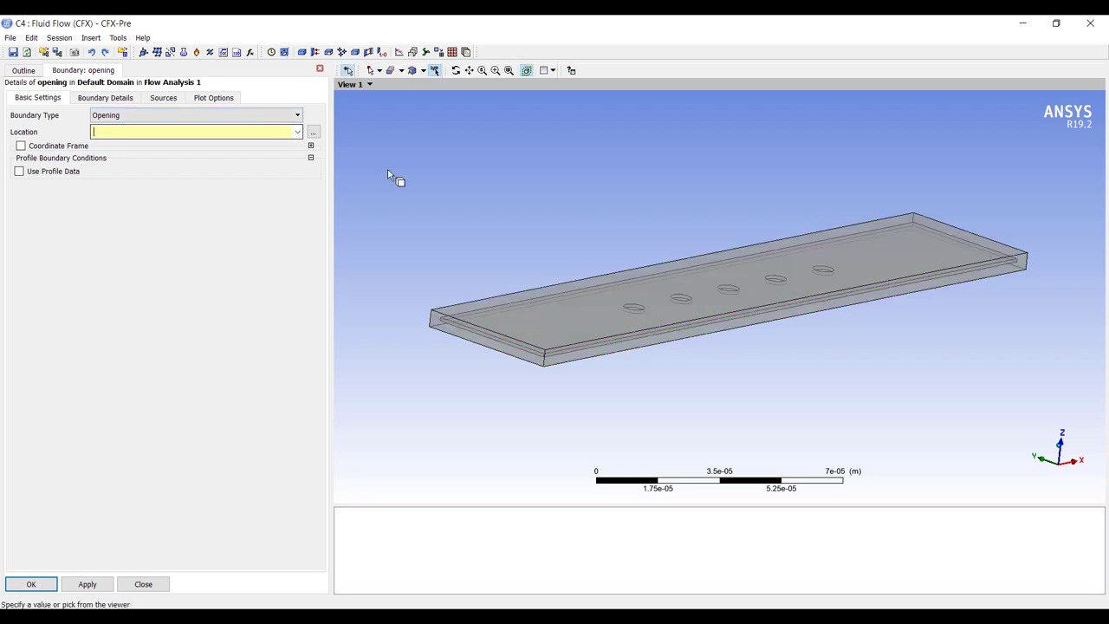
Assign the opening boundary to the domain's top face with a relative pressure of 0 Pa and accept it
left_click(599, 317)
left_click(114, 99)
left_click(145, 209)
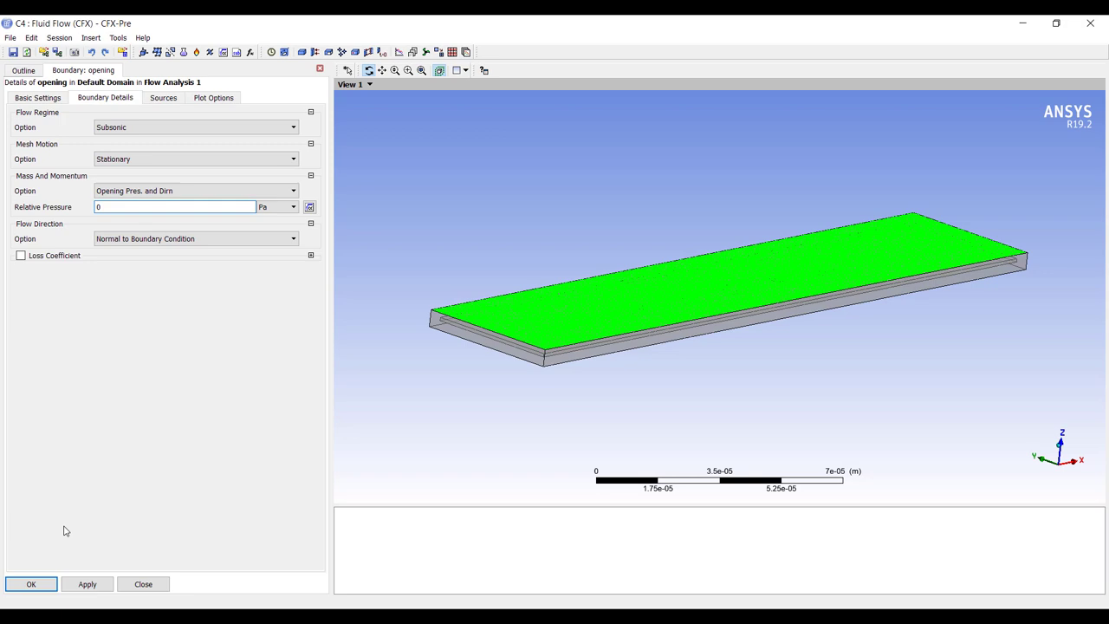
left_click(30, 584)
mouse_move(688, 339)
left_mouse_down()
mouse_move(662, 305)
mouse_move(688, 328)
left_mouse_up()
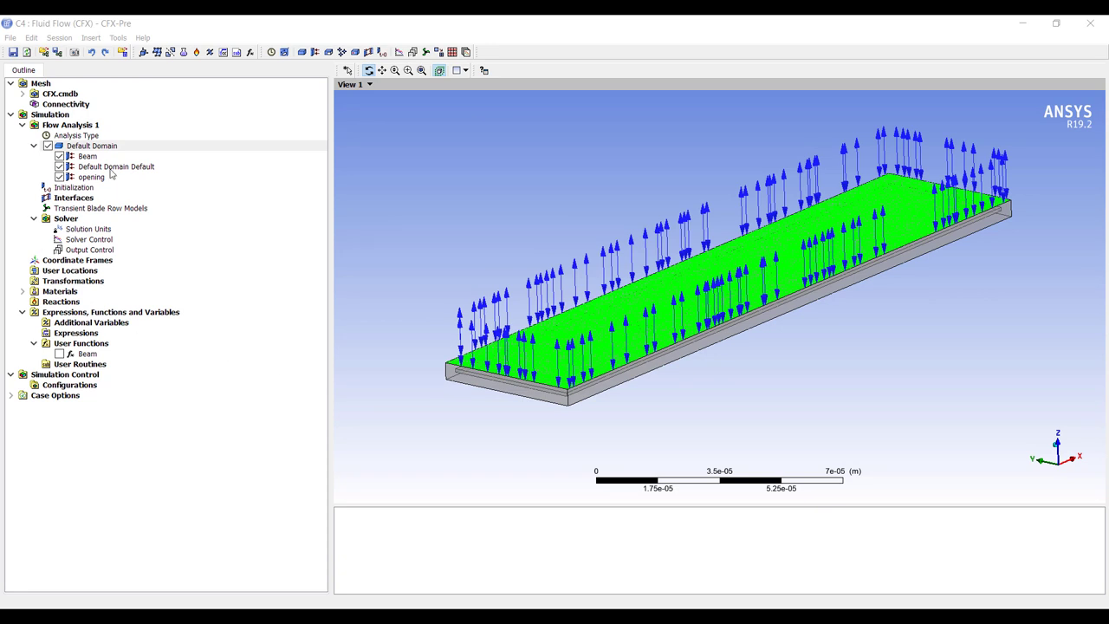
Enable monitor objects in the output control and add an aerodynamic damping monitor on the Beam region with full period integration
double_click(92, 250)
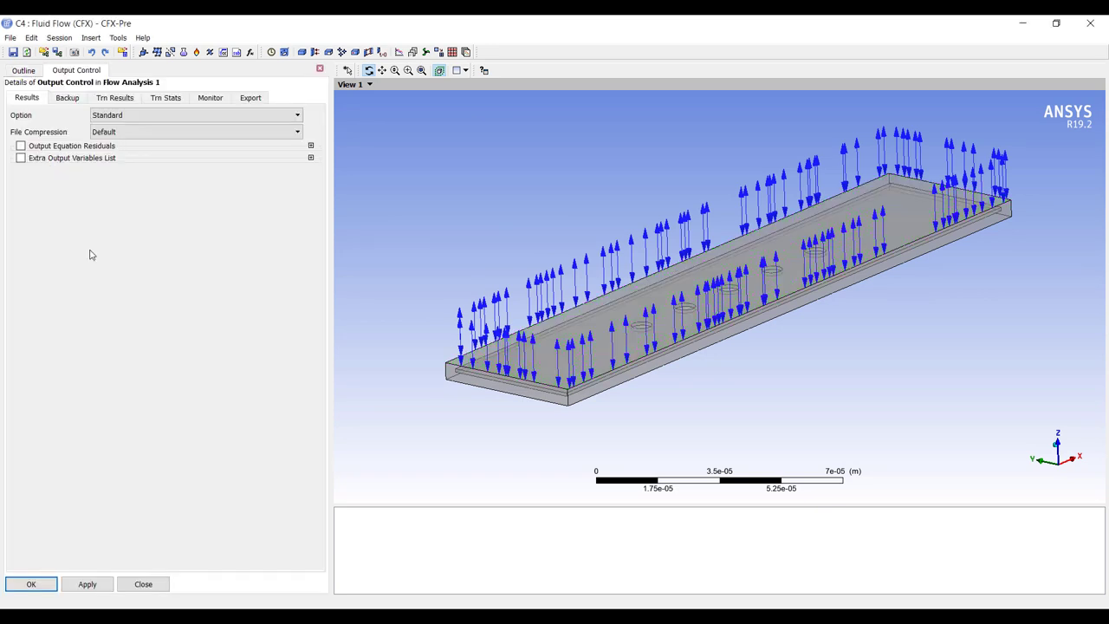
left_click(211, 98)
left_click(22, 114)
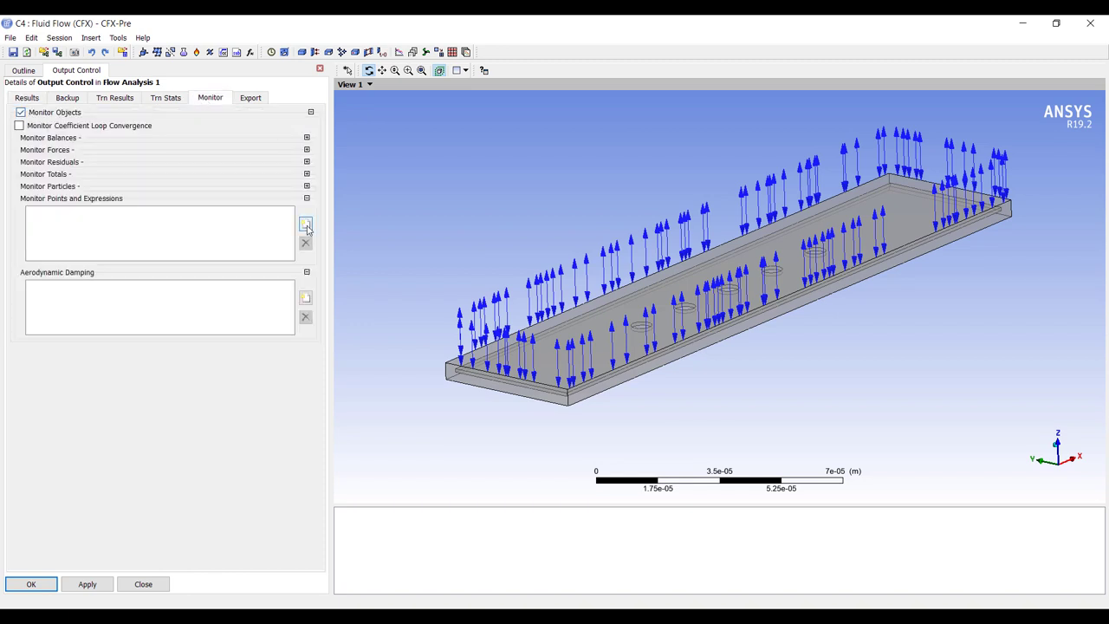
left_click(306, 301)
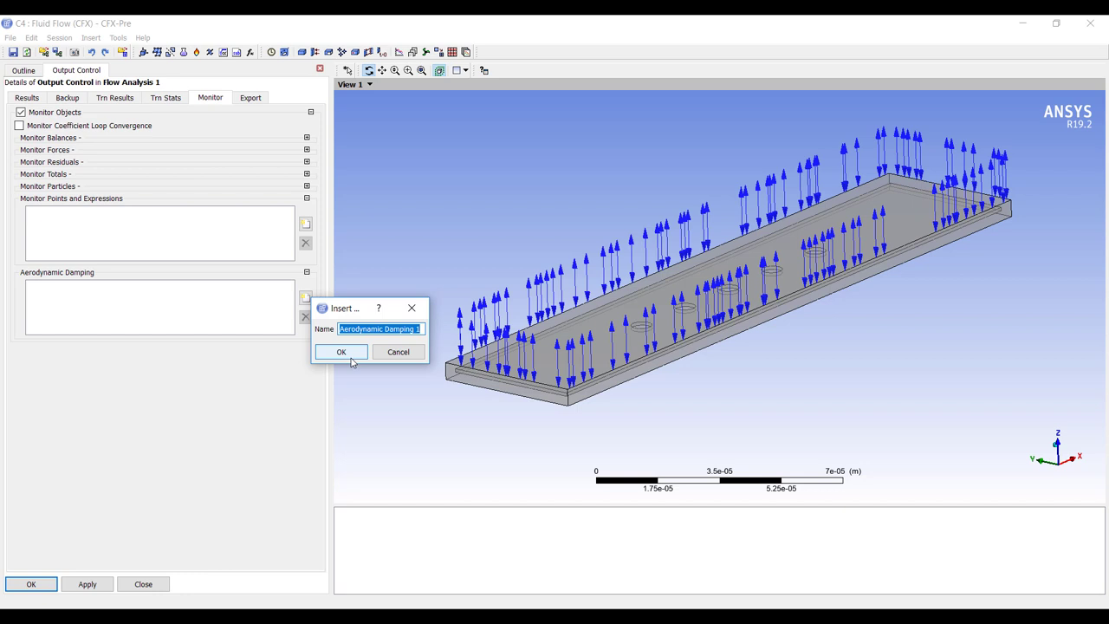
left_click(349, 352)
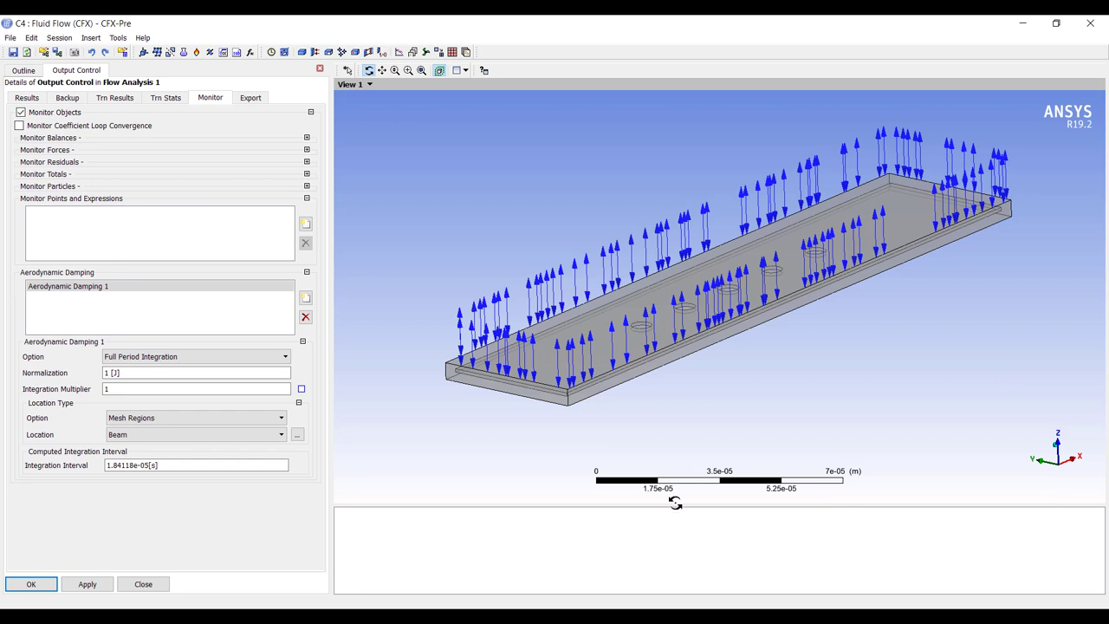
In Workbench, add a Harmonic Response system sharing the modal system's engineering data, geometry and model, and open its setup in Mechanical
left_click(517, 617)
left_click(564, 558)
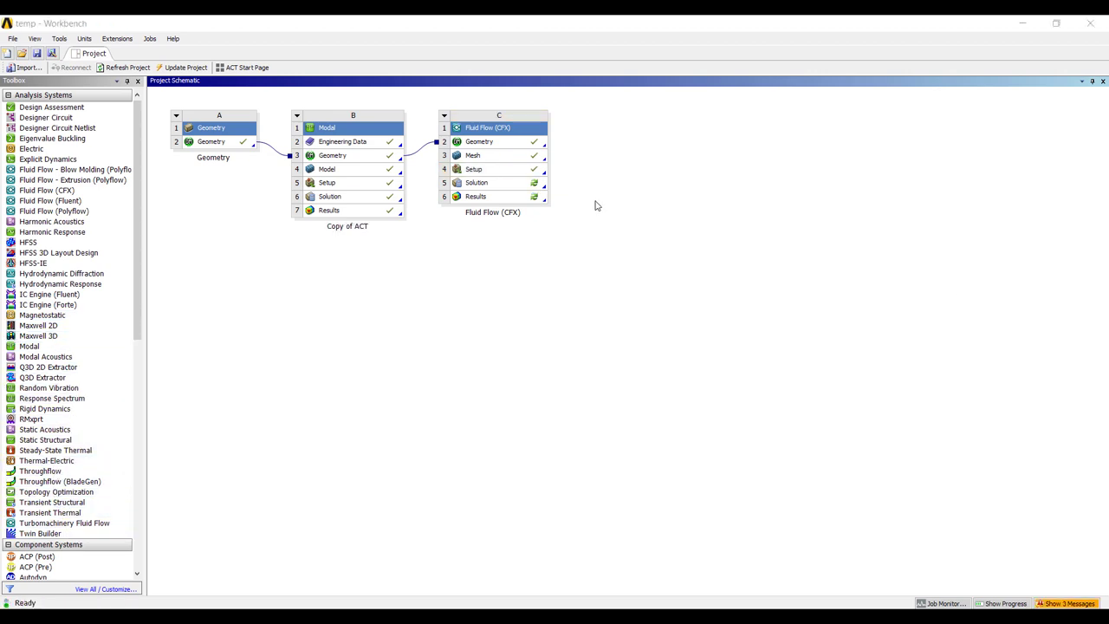
left_click_drag(26, 232, 378, 173)
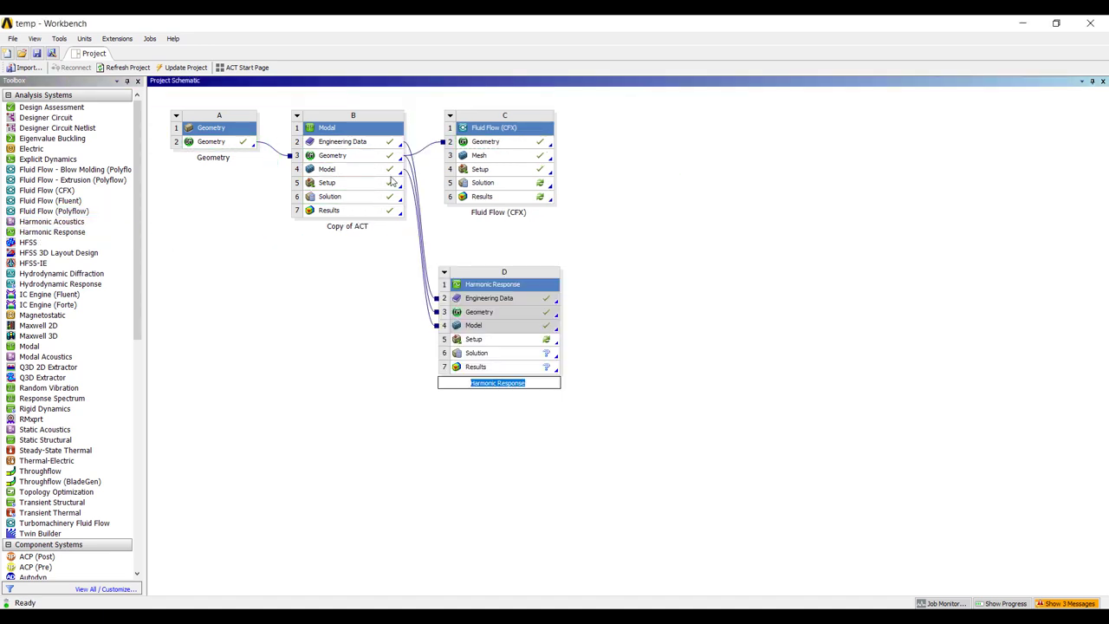
double_click(491, 340)
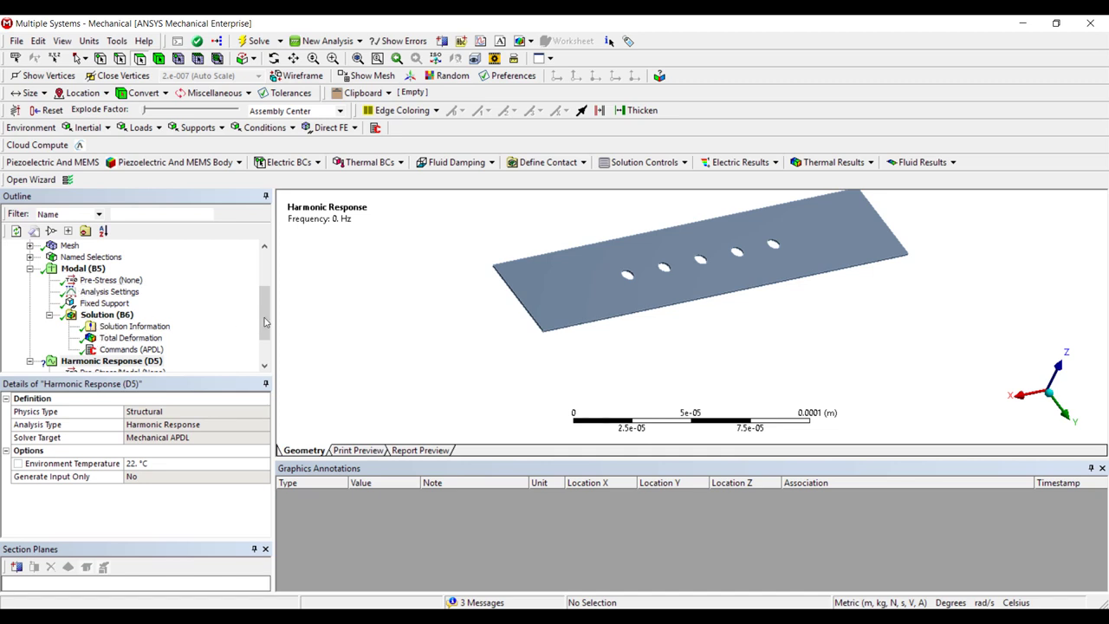
Copy the modal analysis's fixed support into the harmonic response analysis
scroll(109, 327, "down", 2)
left_click(115, 316)
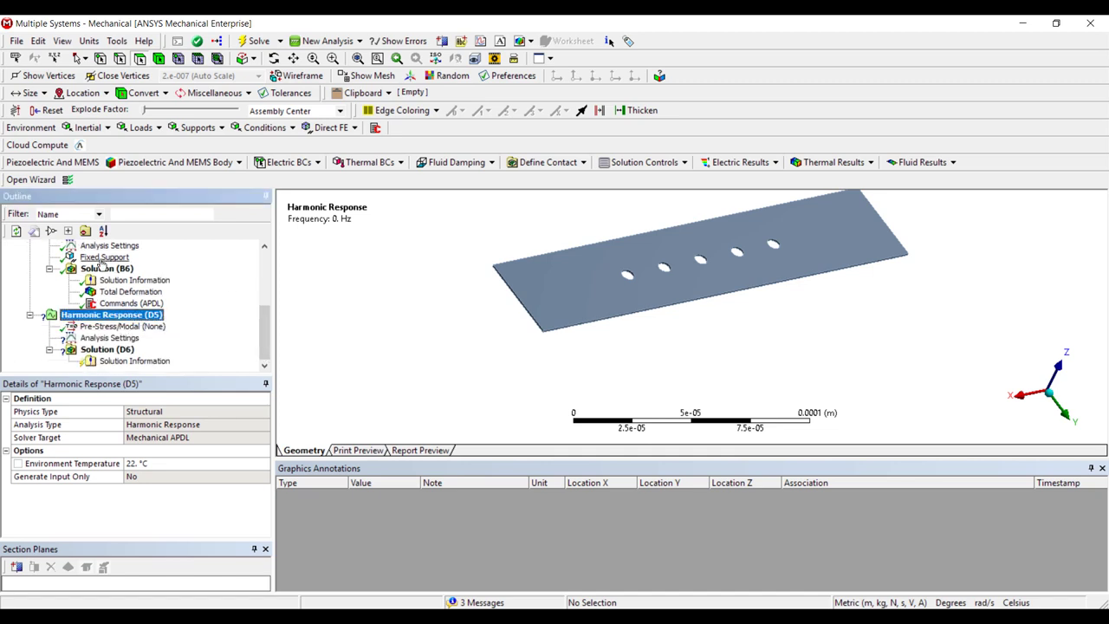
left_click_drag(104, 258, 100, 317)
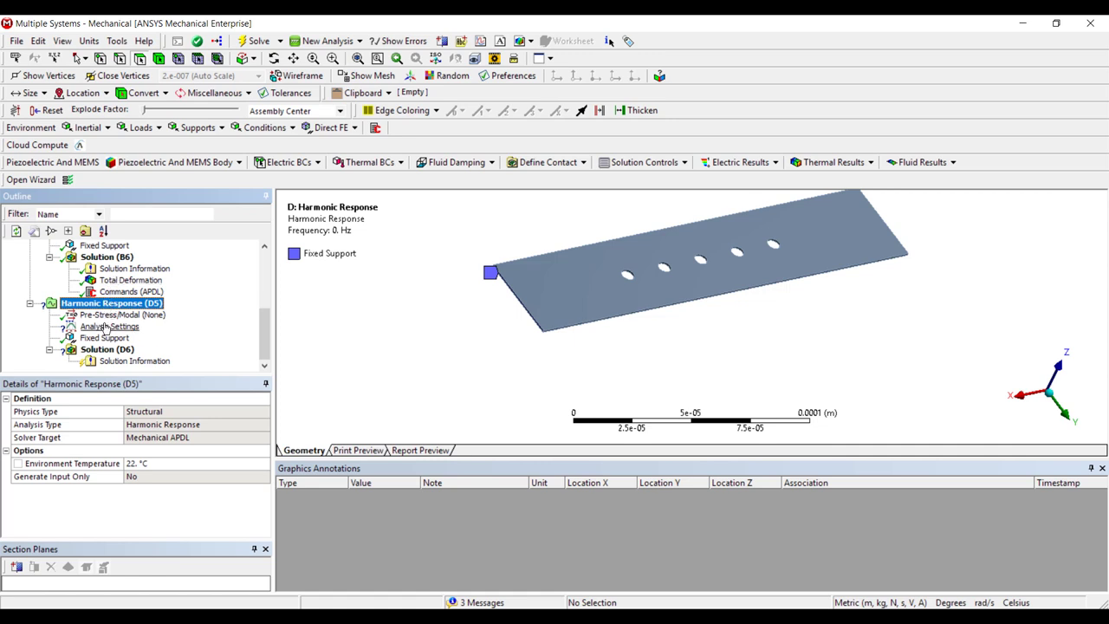
Set the harmonic analysis's range maximum to the first modal frequency, 54325 Hz, with 1 solution interval
left_click(107, 258)
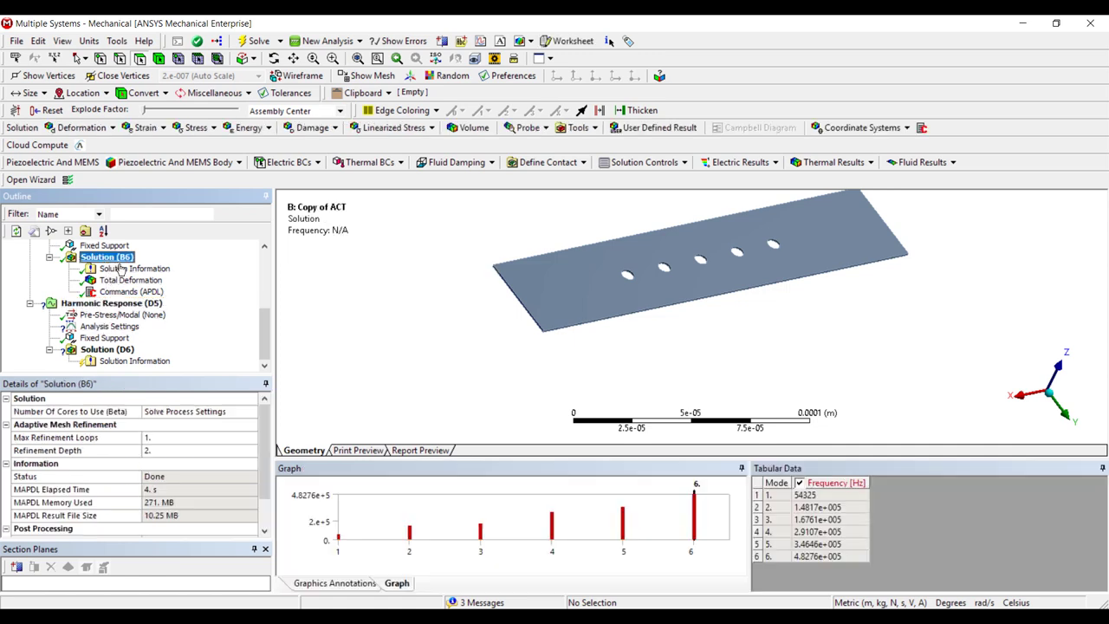
left_click(820, 499)
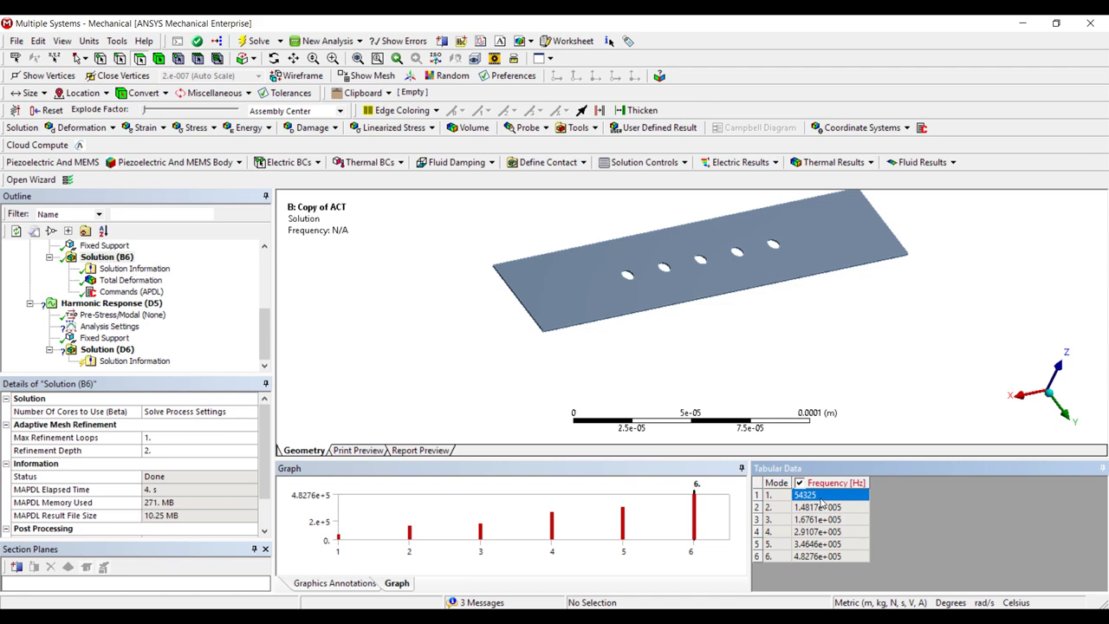
left_click(109, 326)
left_click(173, 439)
type("54325")
left_click(173, 456)
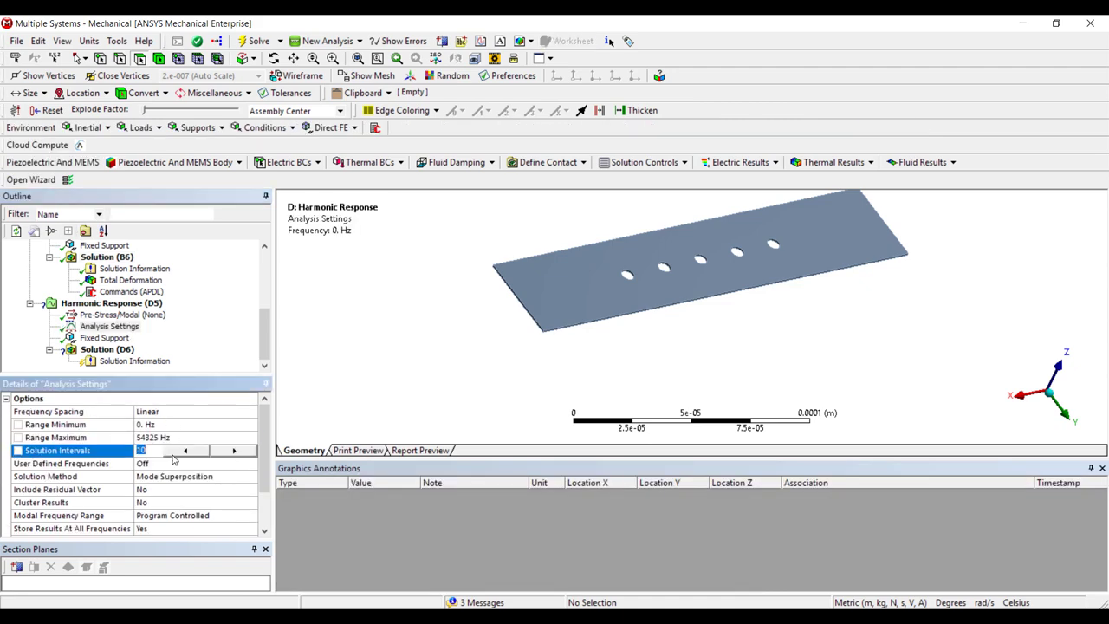
type("1")
key("Return")
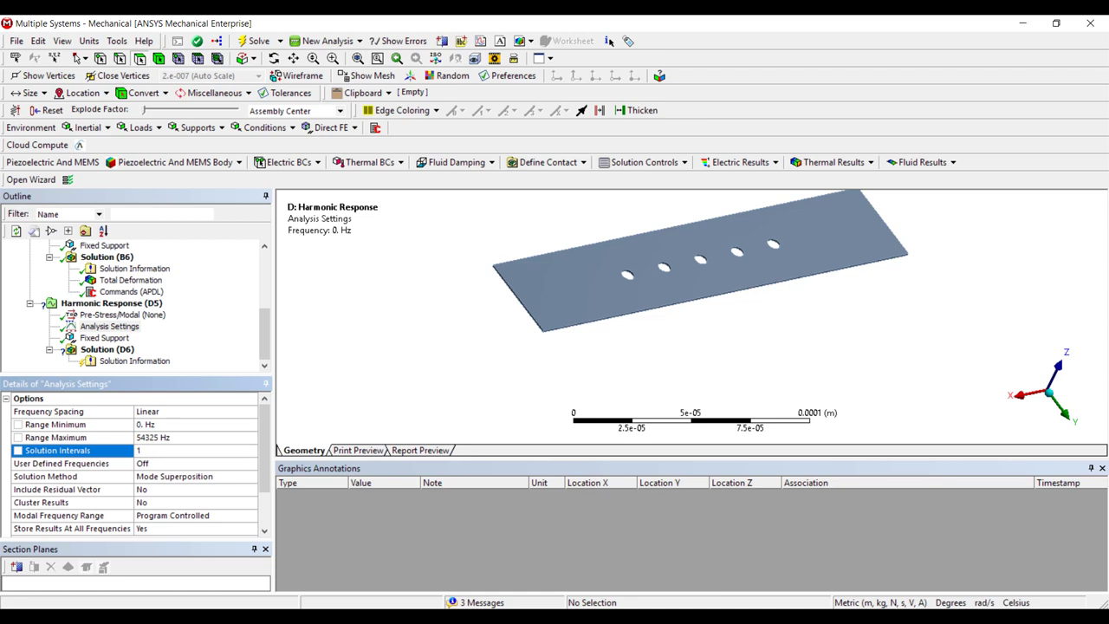
Change the harmonic analysis's solution method to Full
left_click(227, 477)
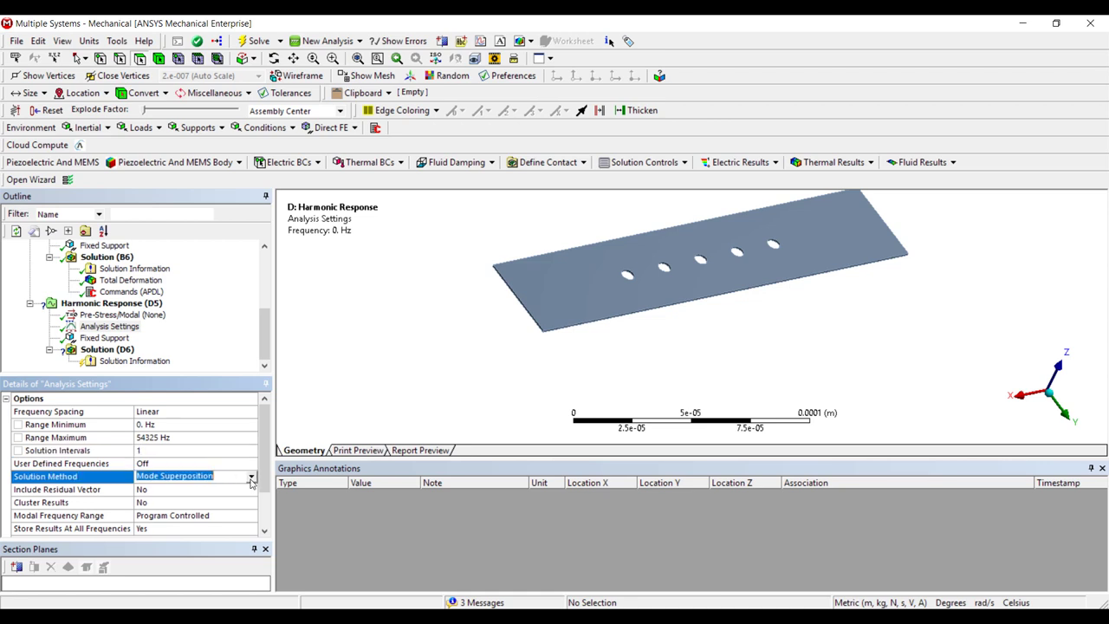
left_click(251, 477)
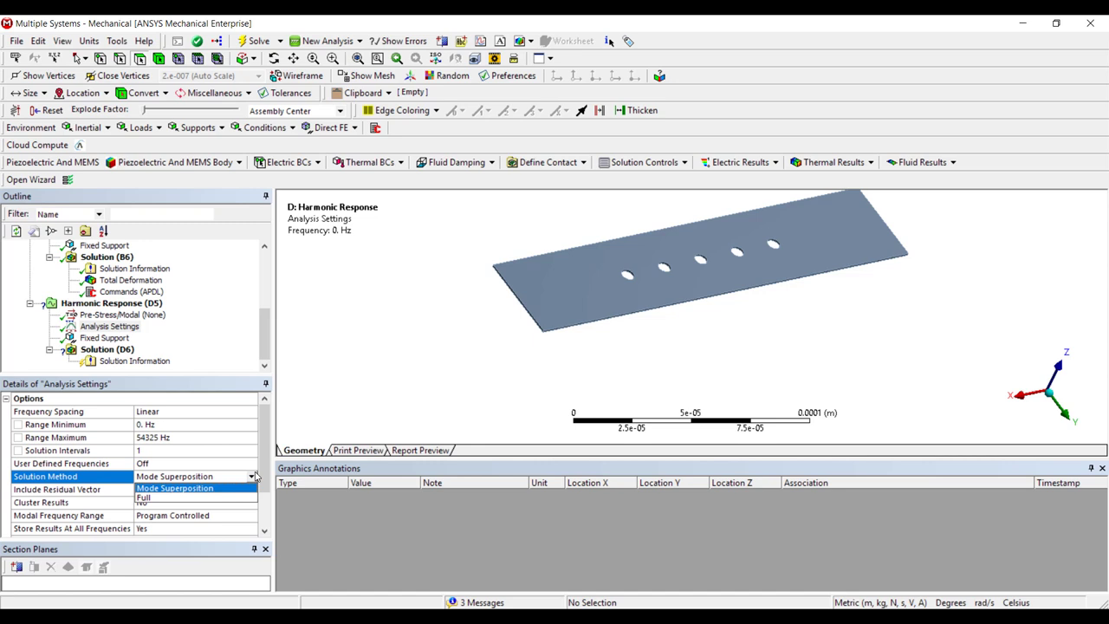
left_click(209, 498)
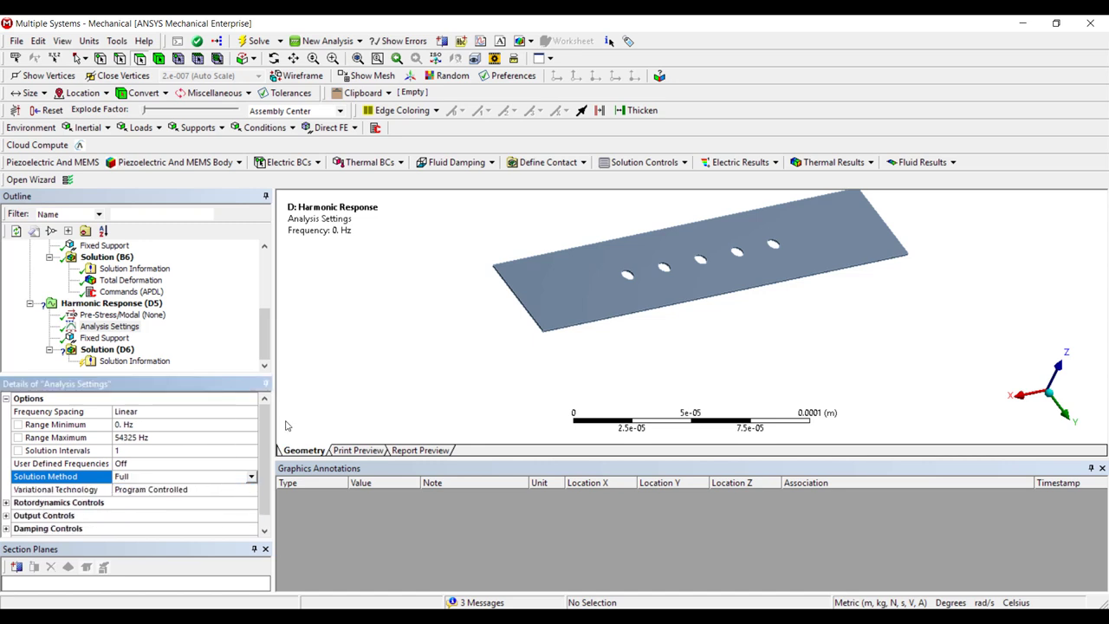
Switch the units to Metric (µm, kg, µN, s, V, mA) and insert a displacement on the middle hole's cylindrical face
left_click(90, 41)
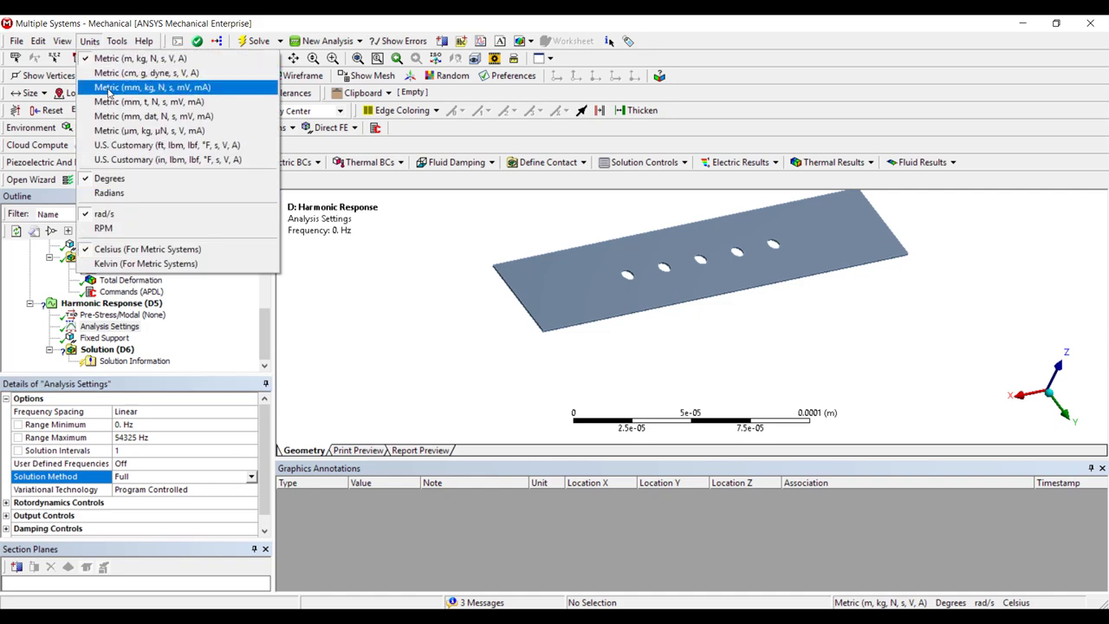
left_click(109, 128)
middle_click_drag(775, 251, 687, 307)
scroll(693, 309, "up", 5)
left_click(582, 279)
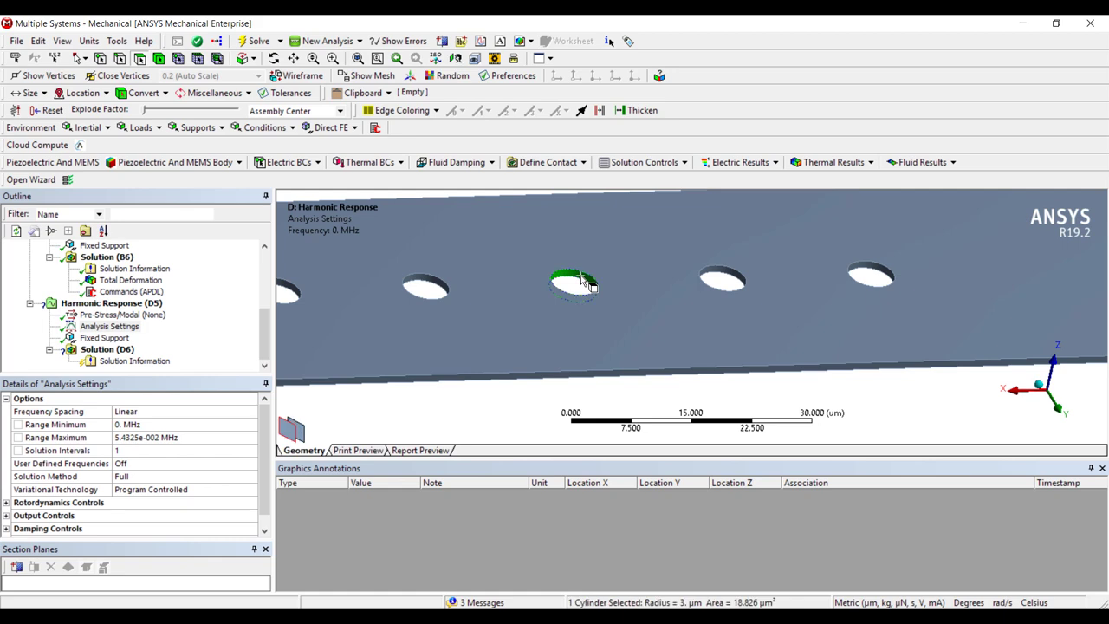
right_click(582, 279)
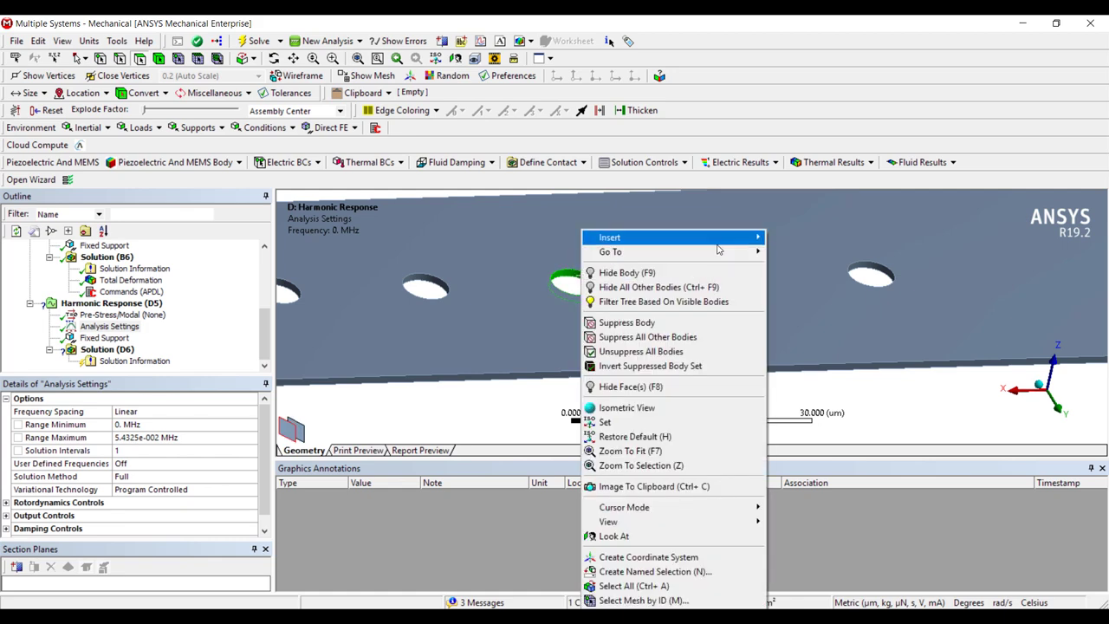
mouse_move(717, 245)
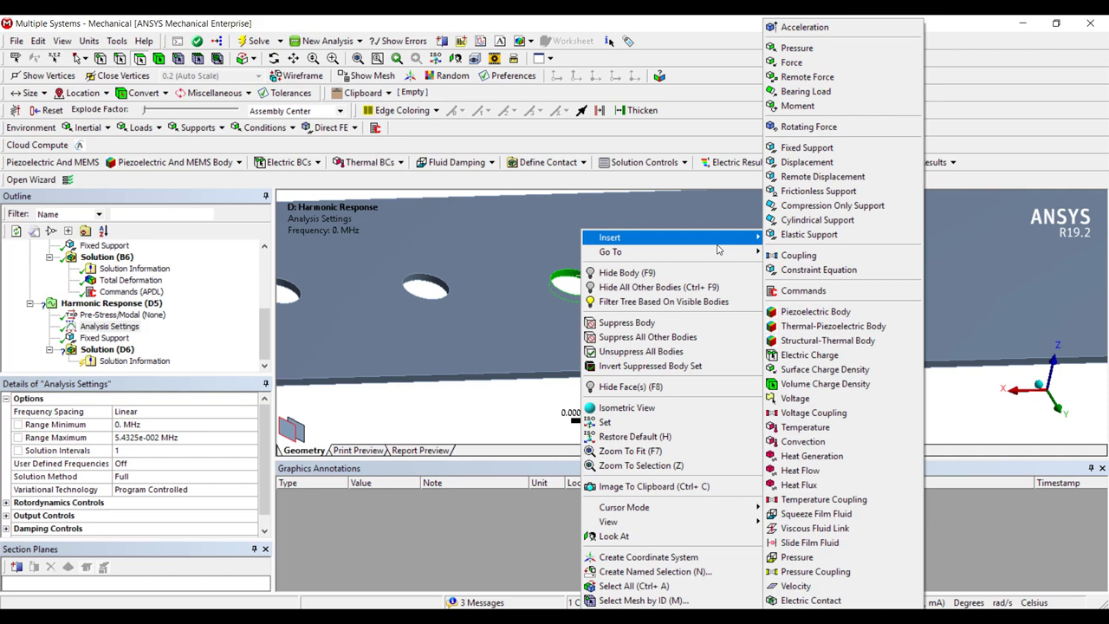
left_click(839, 166)
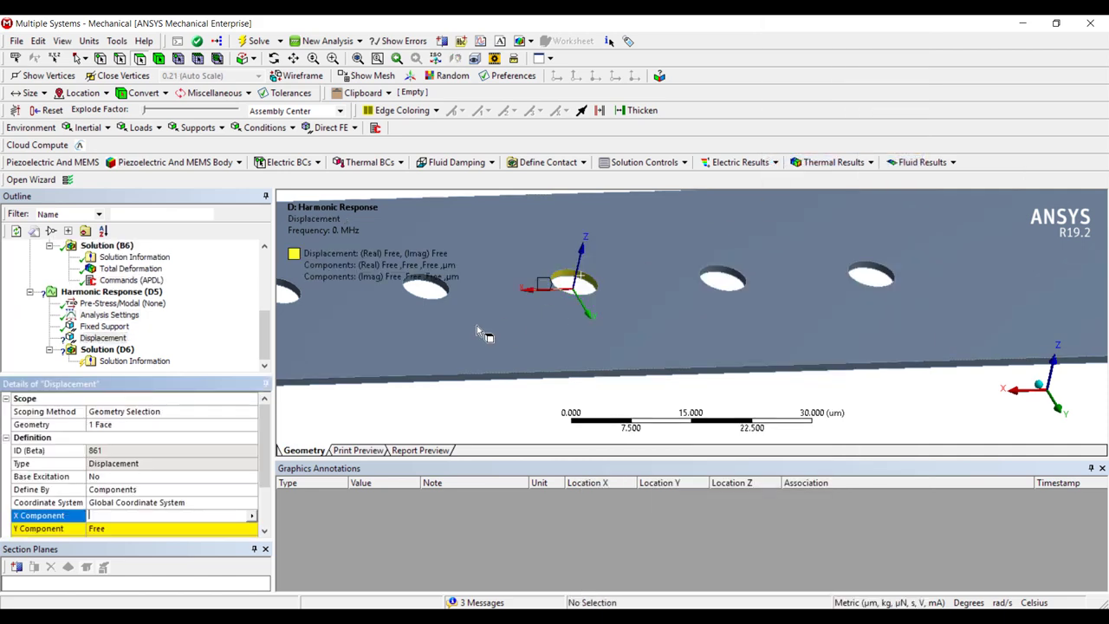
Set the displacement's Z component to 0.2 µm
scroll(208, 512, "down", 1)
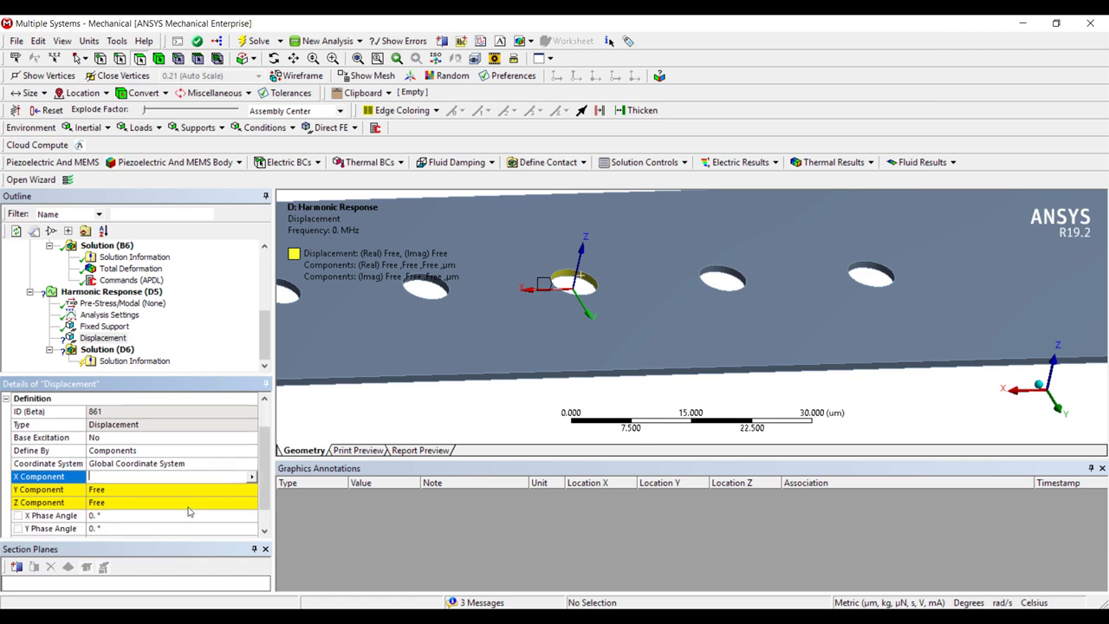
left_click(183, 502)
type("0.2")
key("Return")
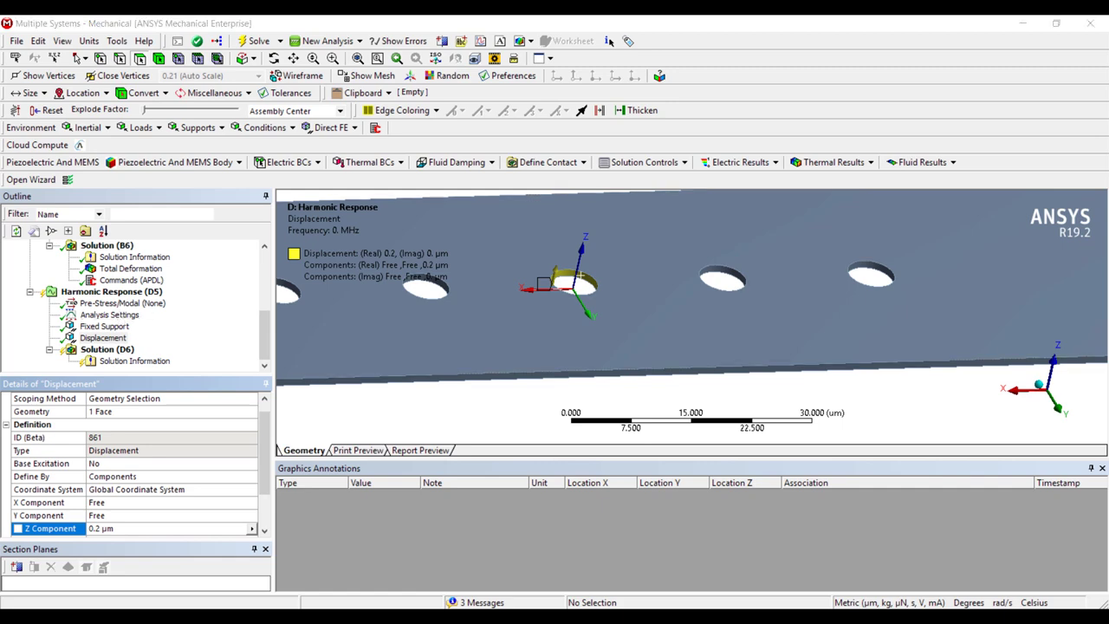
Solve the harmonic response analysis
left_click(111, 350)
right_click(116, 353)
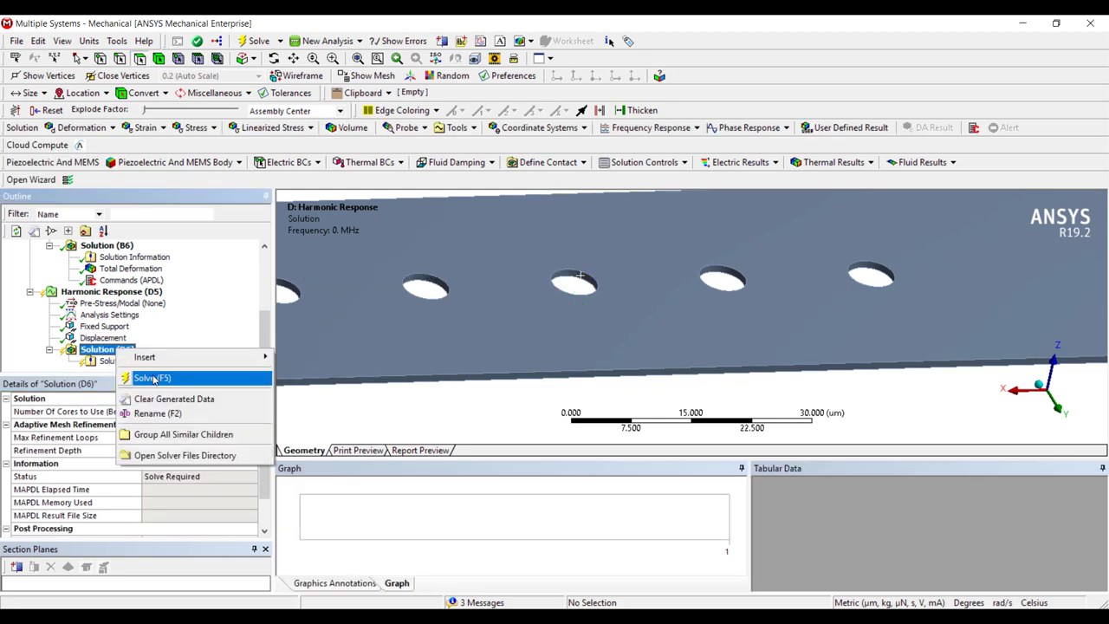
left_click(156, 377)
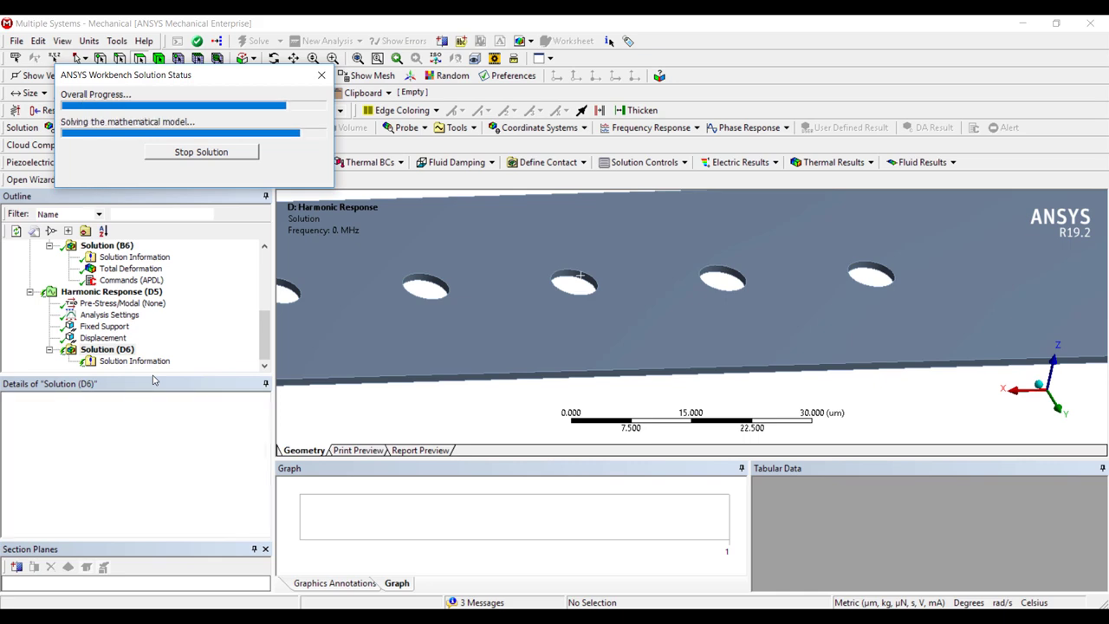
Insert a total deformation result in the harmonic solution and evaluate all results
right_click(136, 354)
mouse_move(138, 356)
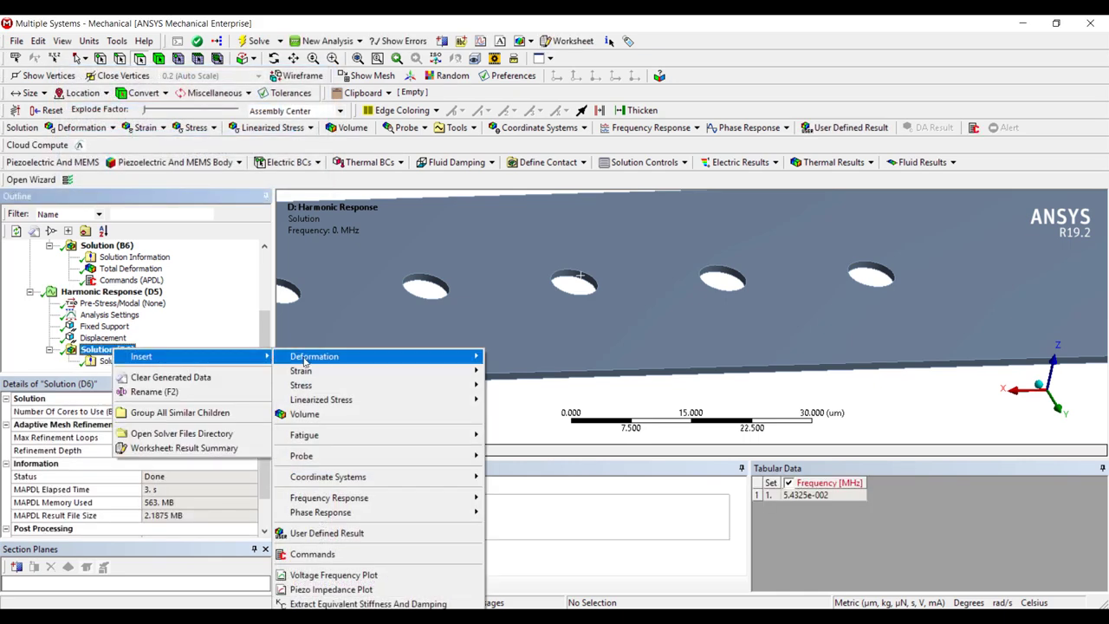
mouse_move(286, 357)
left_click(503, 357)
right_click(148, 364)
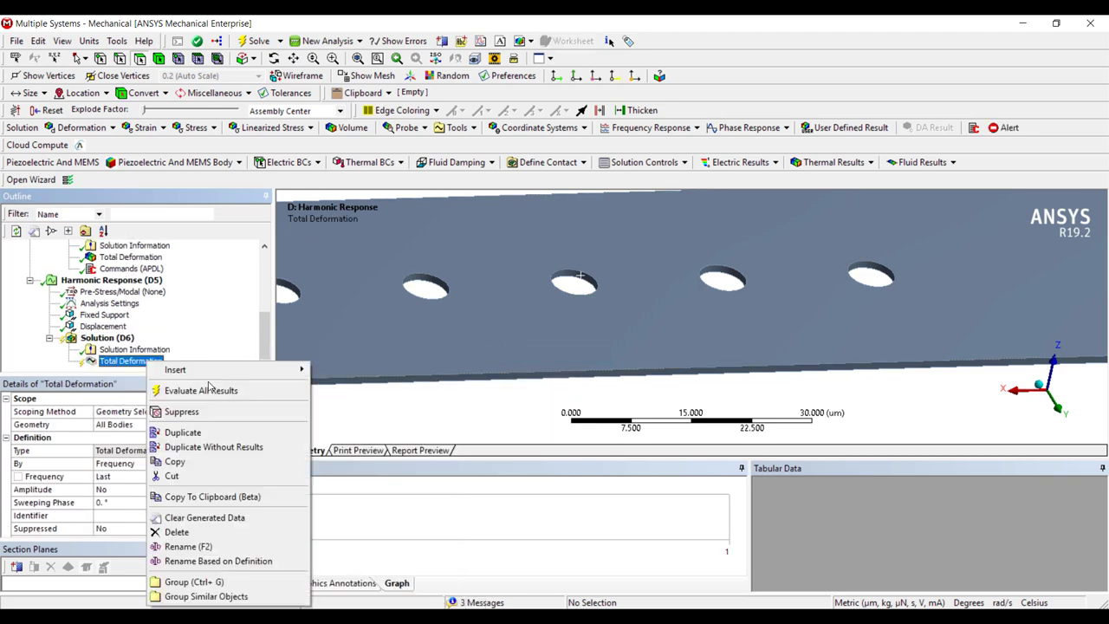
left_click(204, 390)
Compare the whole beam's total deformation in the harmonic response with that of the first mode in the modal analysis
key("F7")
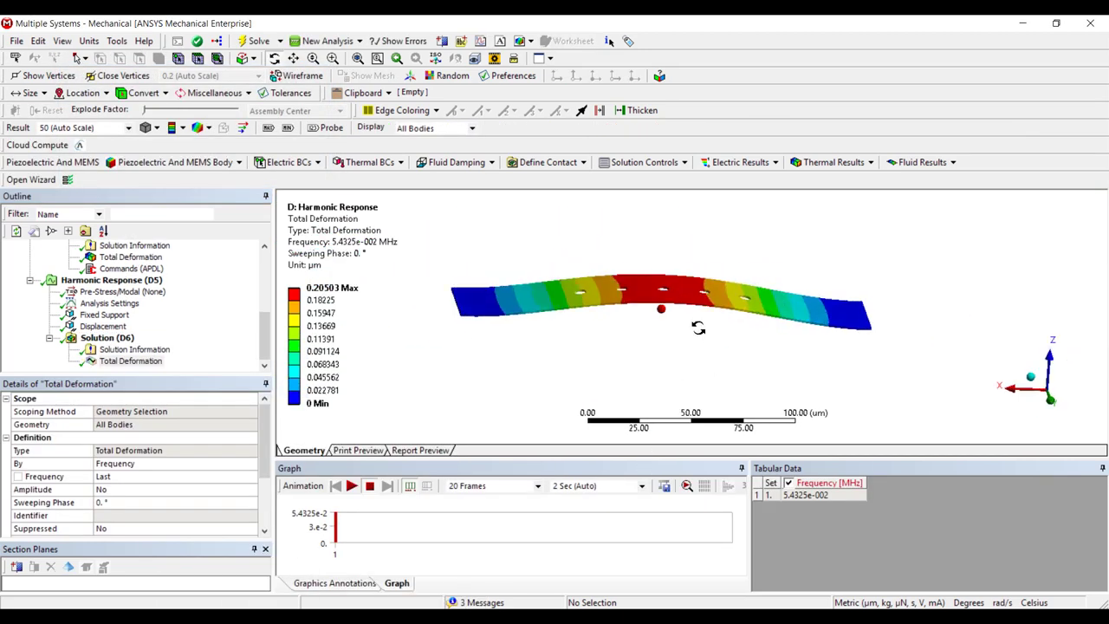
left_click(131, 256)
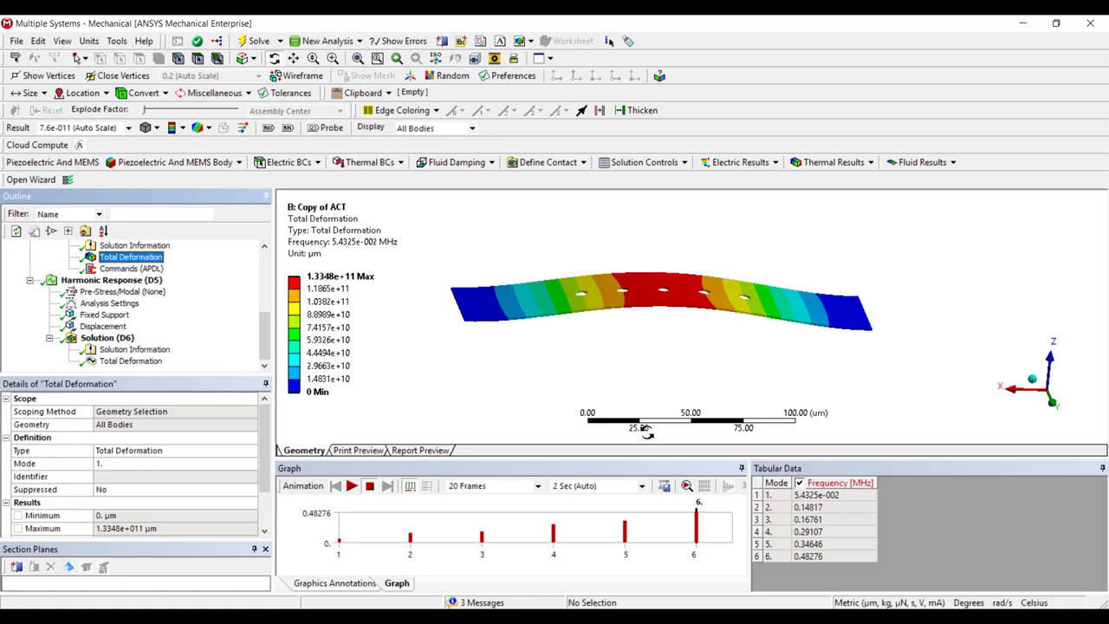
left_click(156, 361)
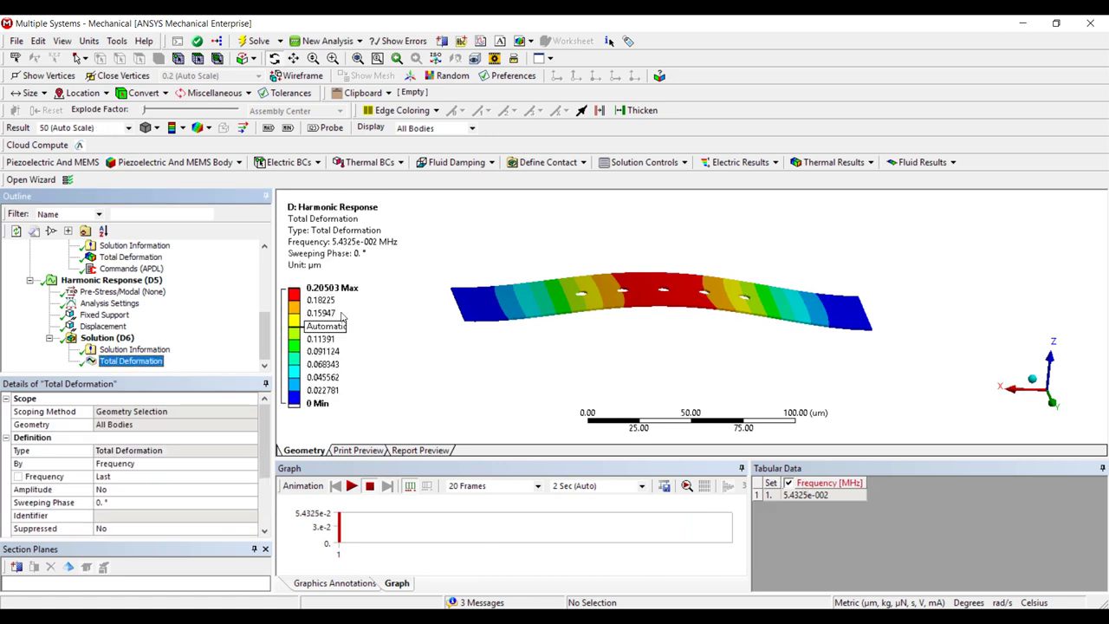
Insert potential and kinetic ENERGY results from the harmonic solution's list of available results and evaluate all results
left_click(117, 337)
left_click(568, 40)
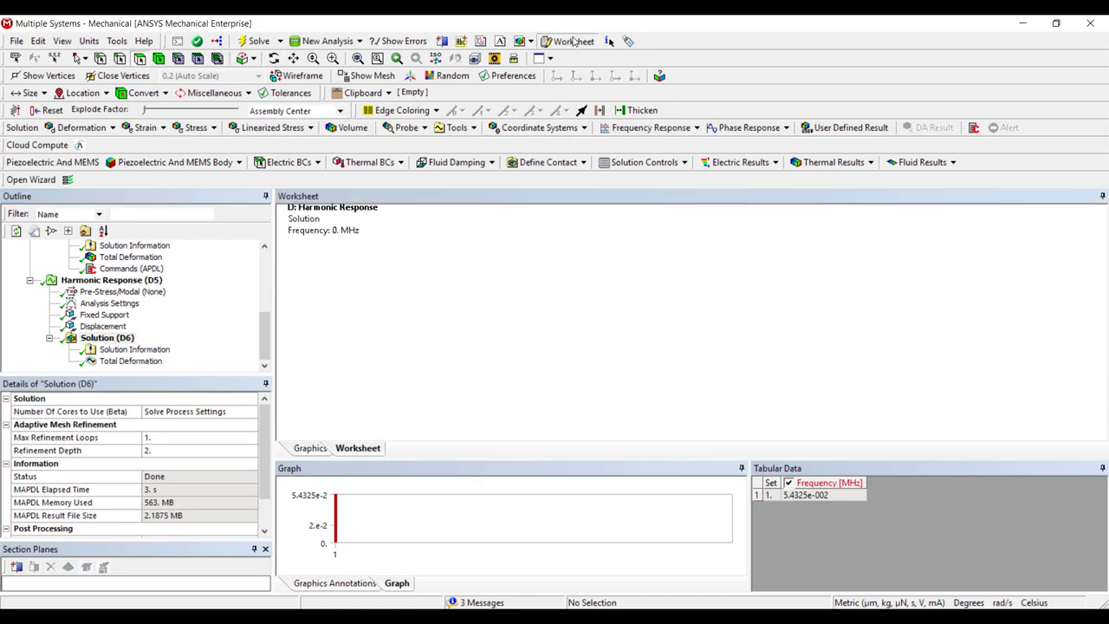
scroll(995, 377, "down", 3)
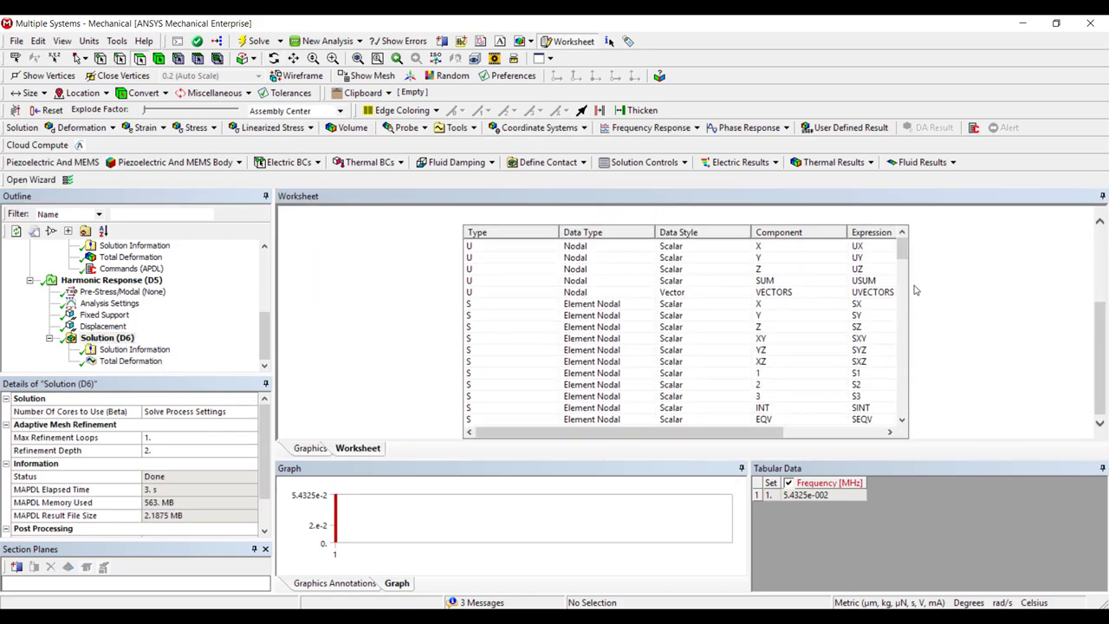
left_click_drag(902, 252, 902, 351)
left_click(761, 294)
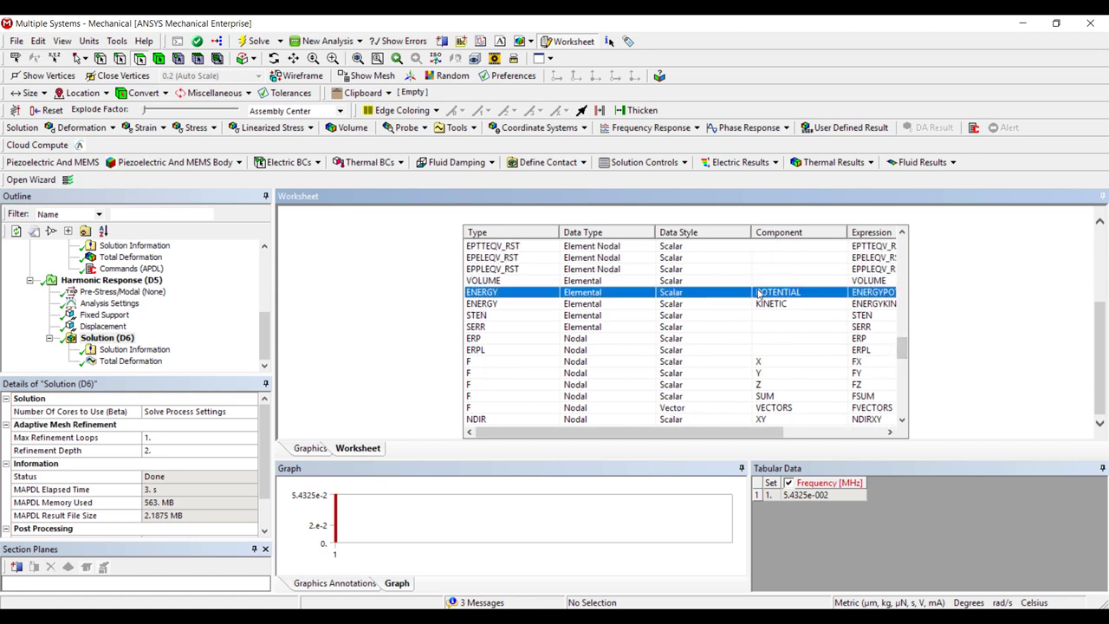
left_click(757, 305, "ctrl")
right_click(756, 305)
left_click(780, 312)
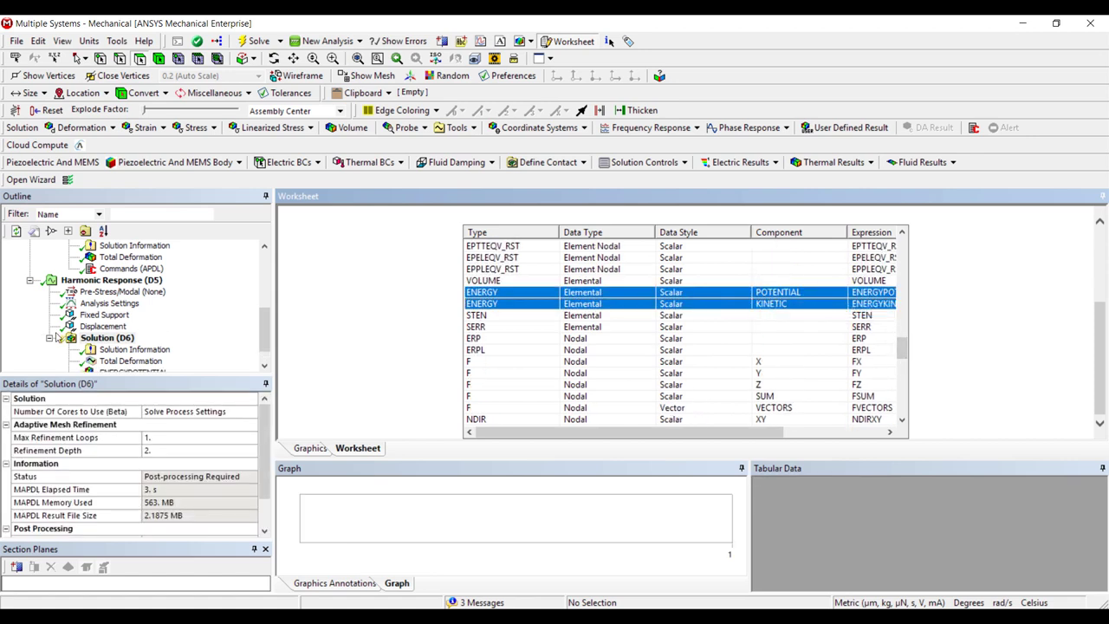
left_click(109, 314)
right_click(108, 315)
left_click(182, 343)
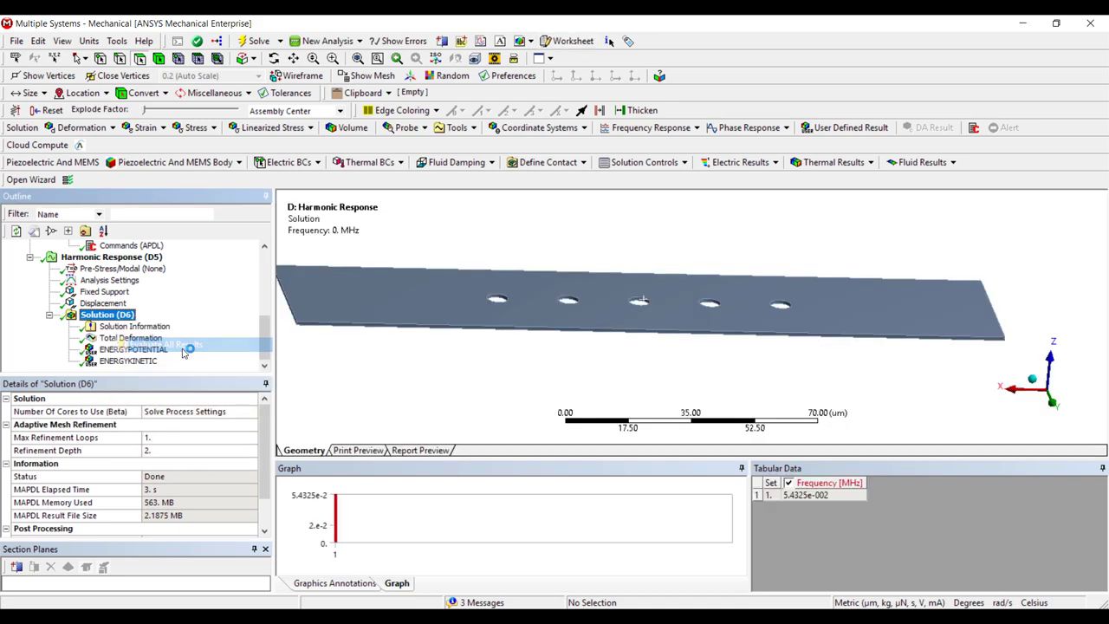
Compare the total potential energy of the beam with its total kinetic energy in the harmonic response
left_click(135, 350)
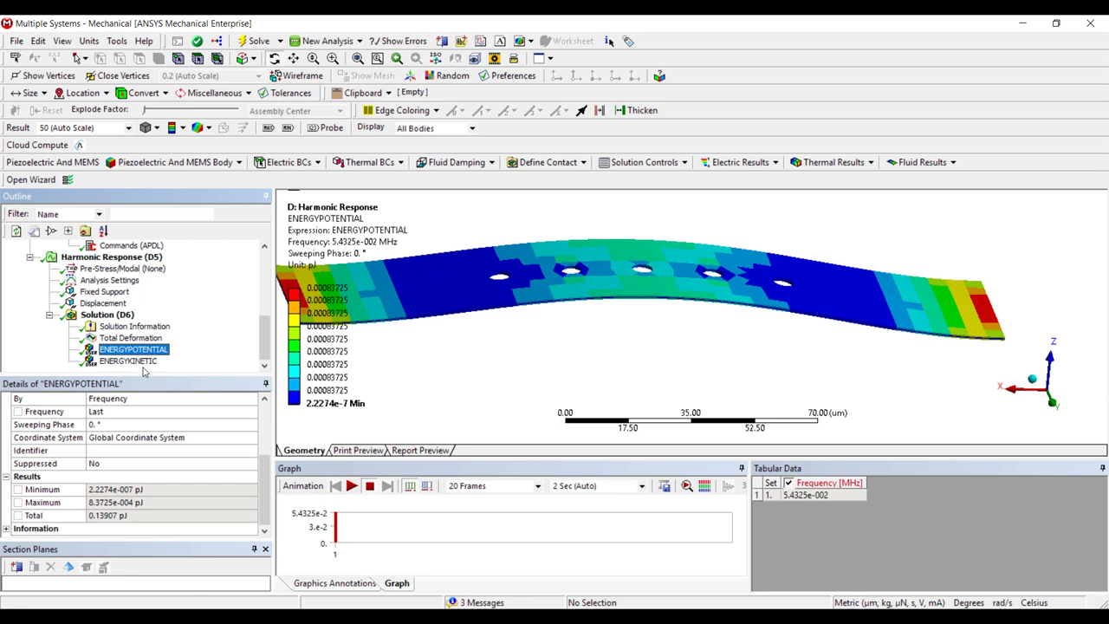
left_click(138, 361)
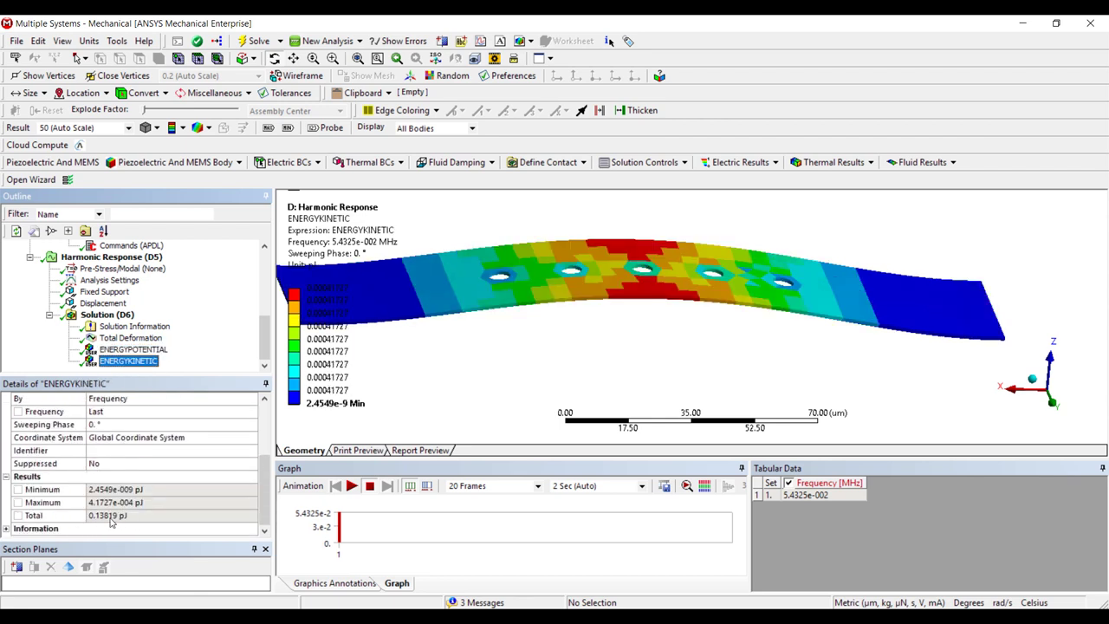
left_click(134, 349)
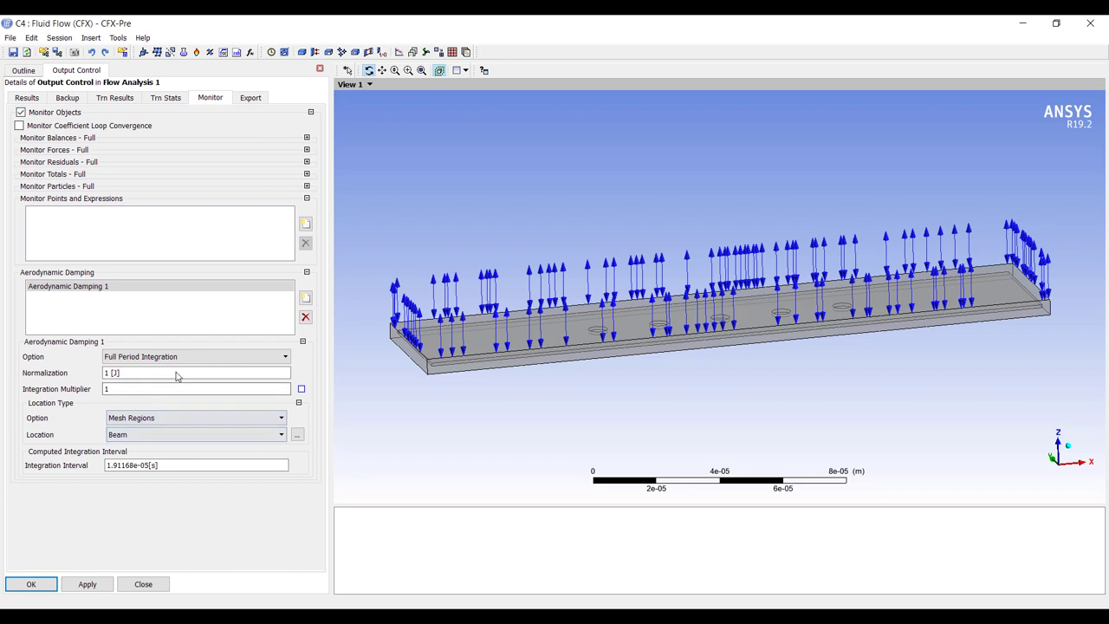
Insert a new expression named TotalEnergy for the damping normalization of the flow analysis
left_click(172, 372)
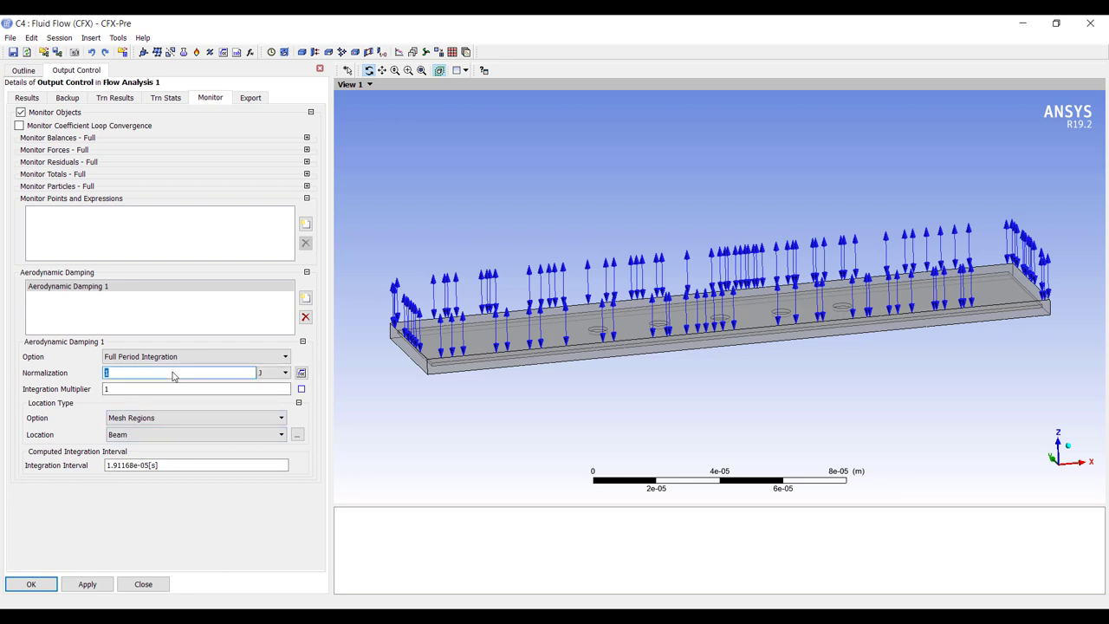
left_click(24, 70)
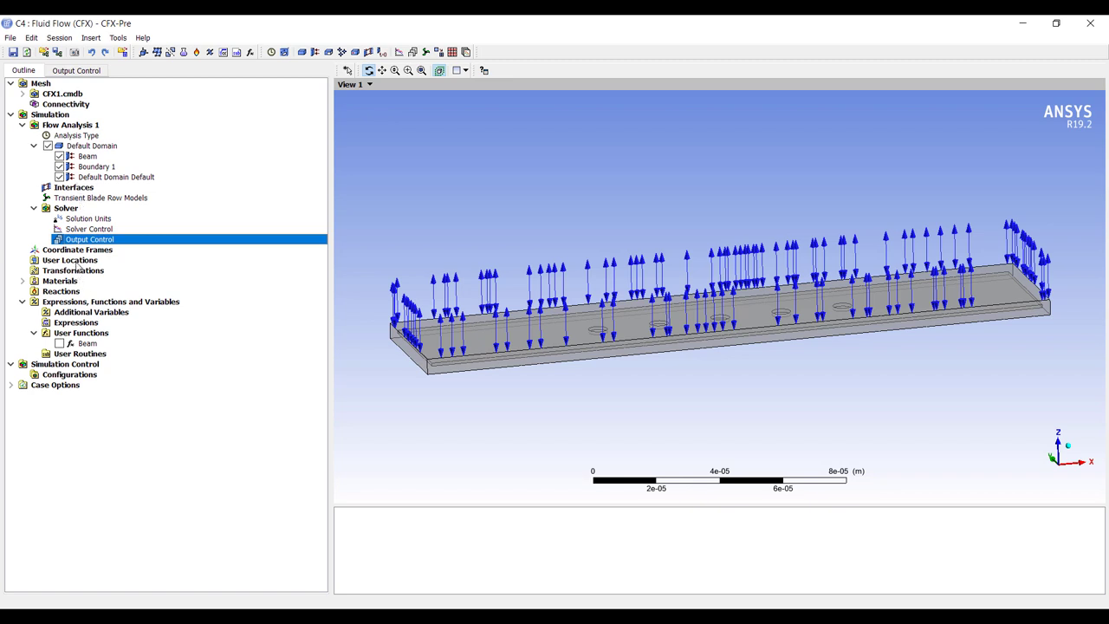
left_click(194, 352)
right_click(93, 325)
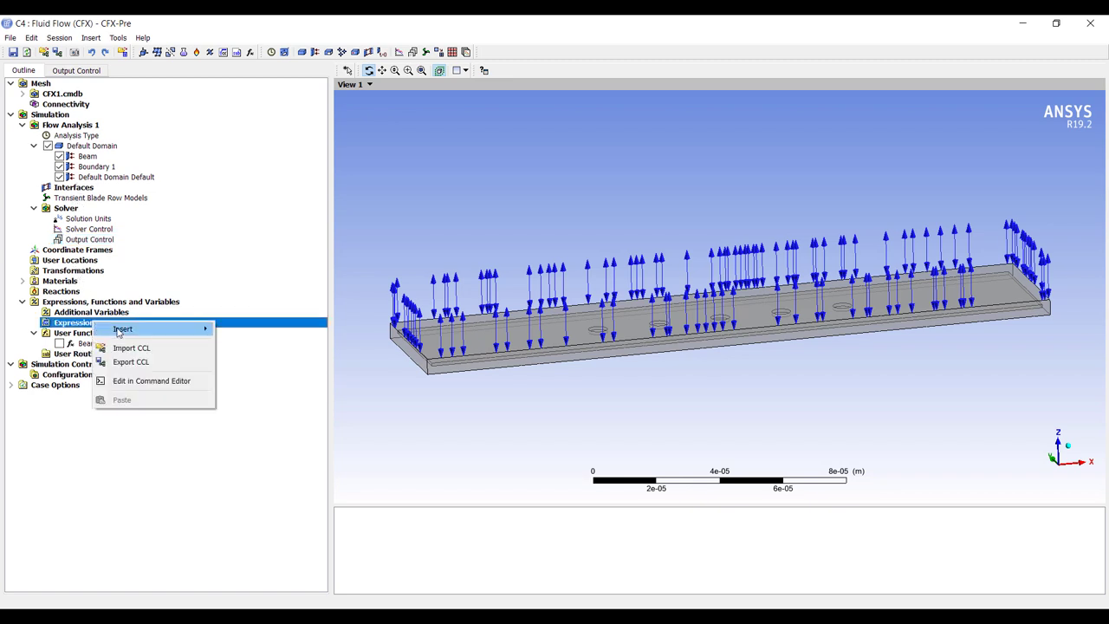
mouse_move(122, 331)
left_click(270, 332)
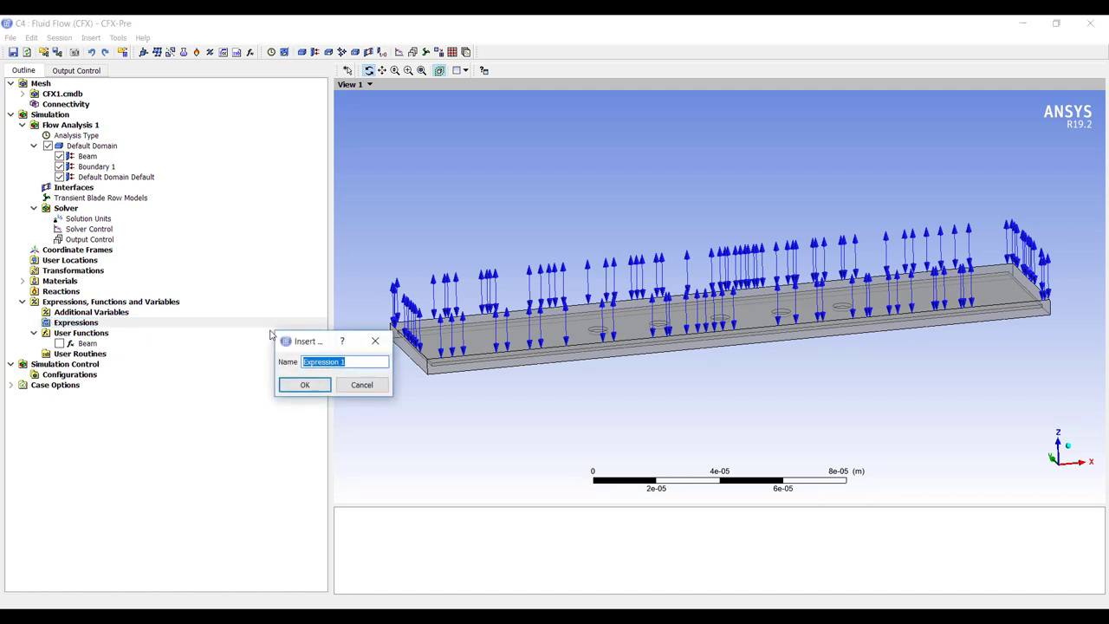
type("TotalEnergy")
key("Return")
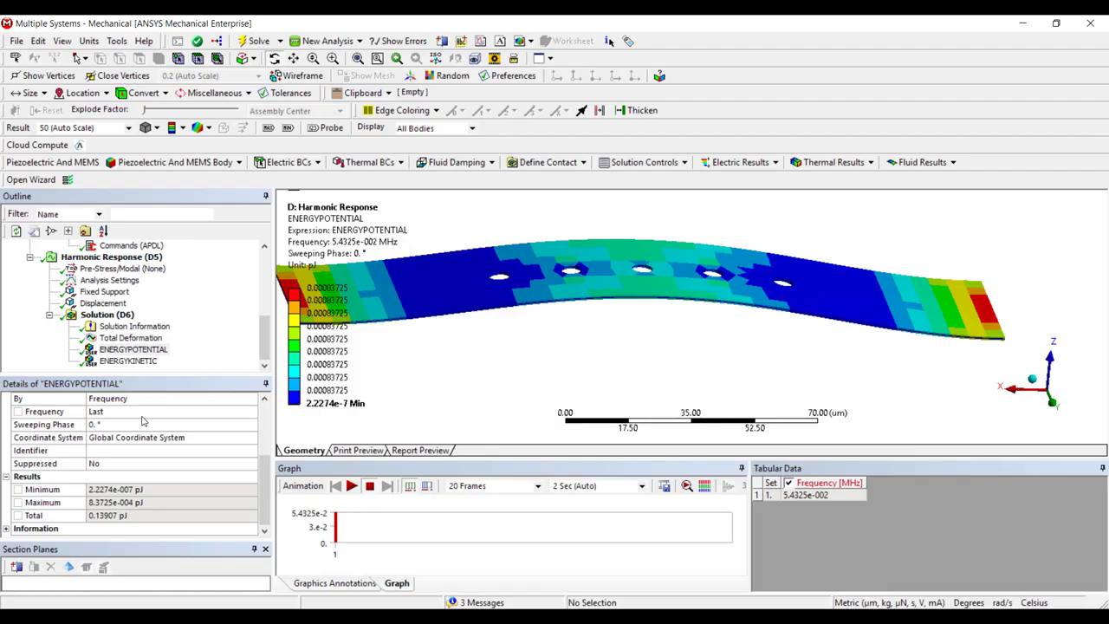
Change the units to Metric (m, kg, N, s, V, A) and copy the total value of the ENERGYPOTENTIAL result
left_click(111, 515)
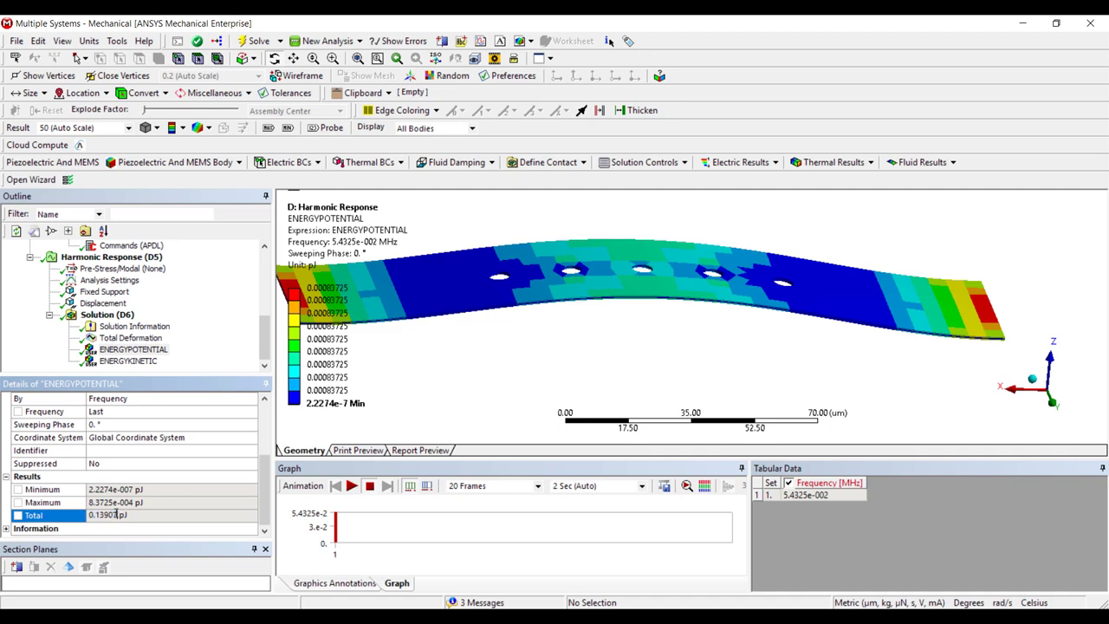
left_click(89, 41)
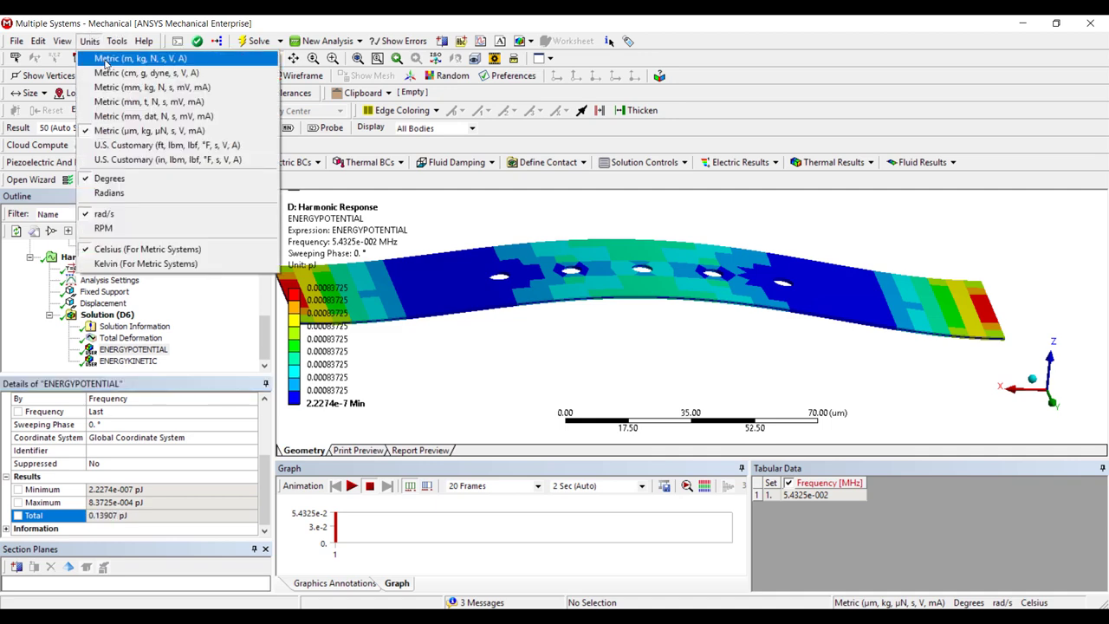
left_click(130, 57)
left_click(147, 516)
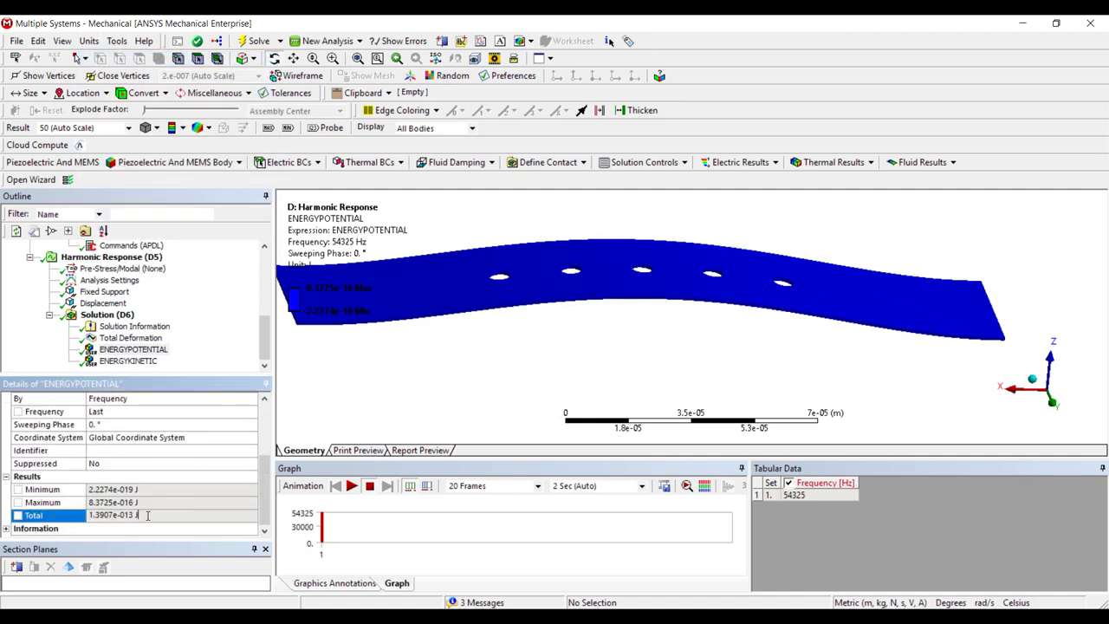
left_click_drag(117, 516, 74, 514)
key("ctrl+c")
Switch to CFX-Pre and define the TotalEnergy expression as 1.3907e-013[J]
key("alt+Tab")
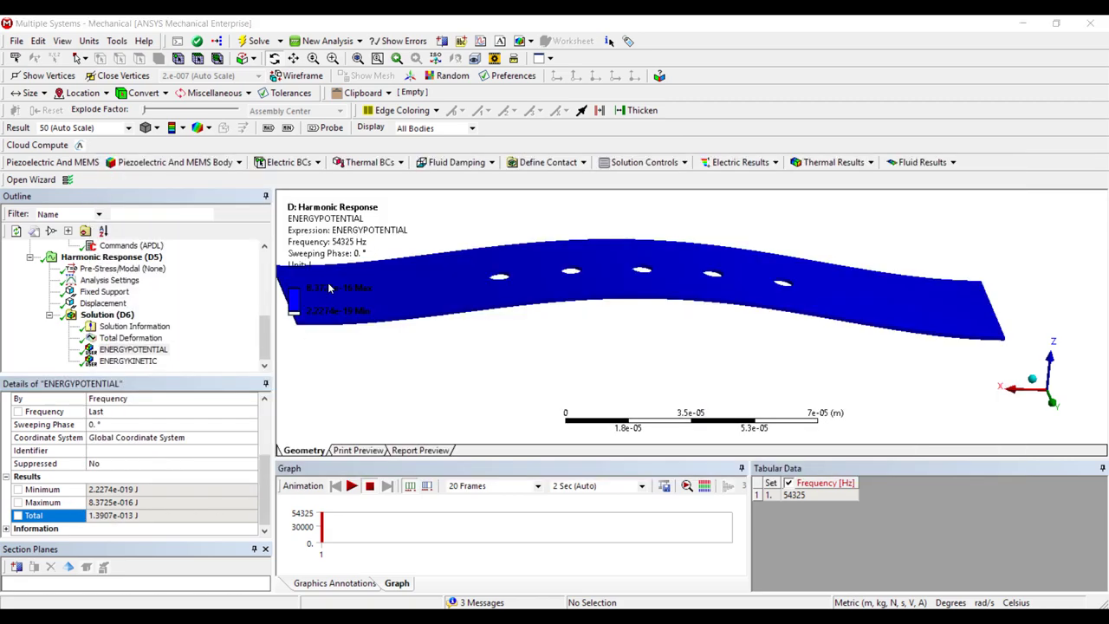
left_click(178, 439)
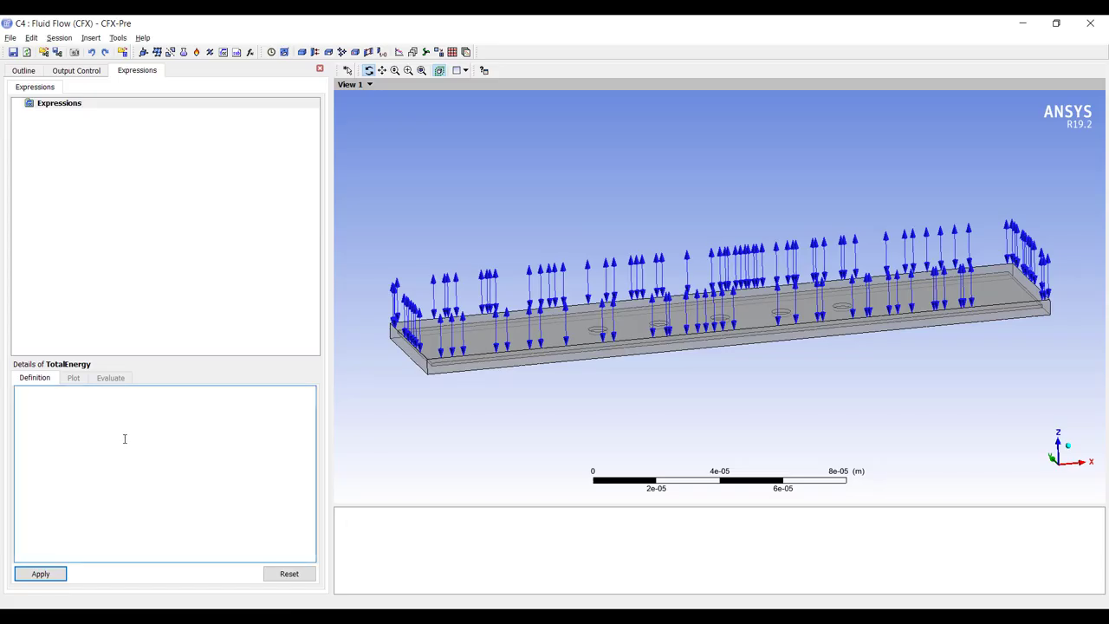
key("ctrl+v")
key("BackSpace")
type("[J]")
left_click(40, 573)
Create an expression named CriticalDamping defined as 4*pi*TotalEnergy
right_click(74, 150)
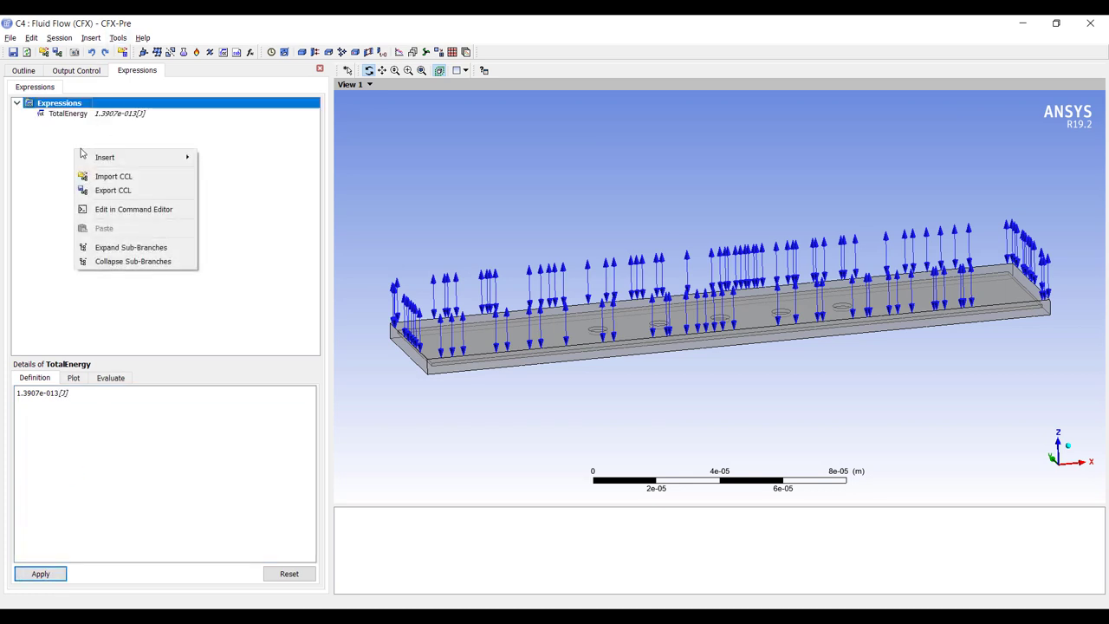
mouse_move(171, 158)
left_click(232, 168)
type("Cri")
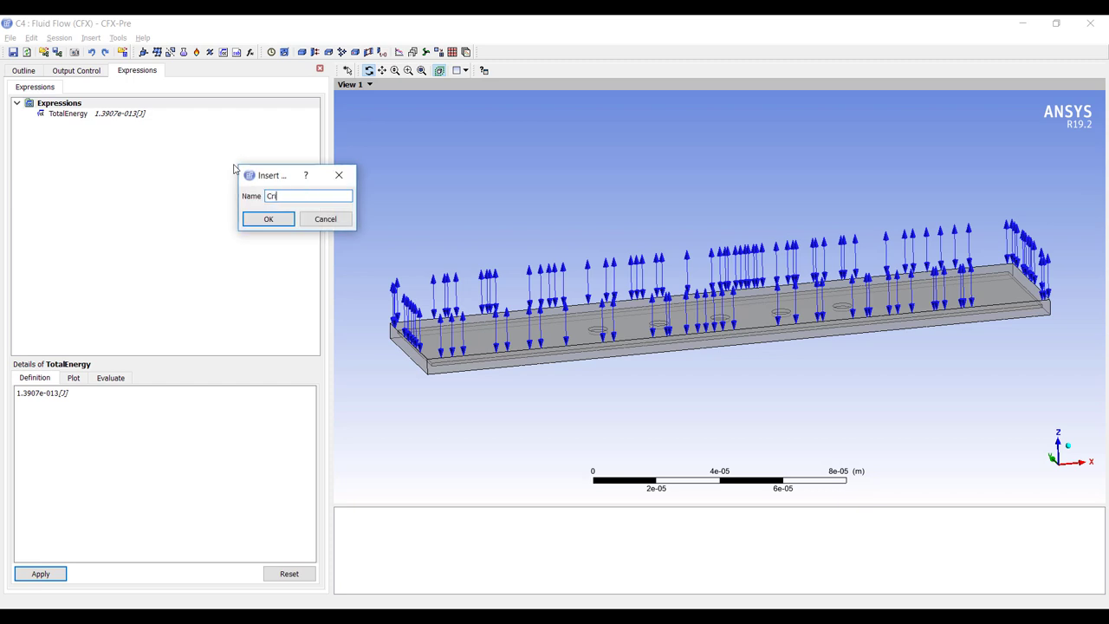
type("ticalDamping")
key("Return")
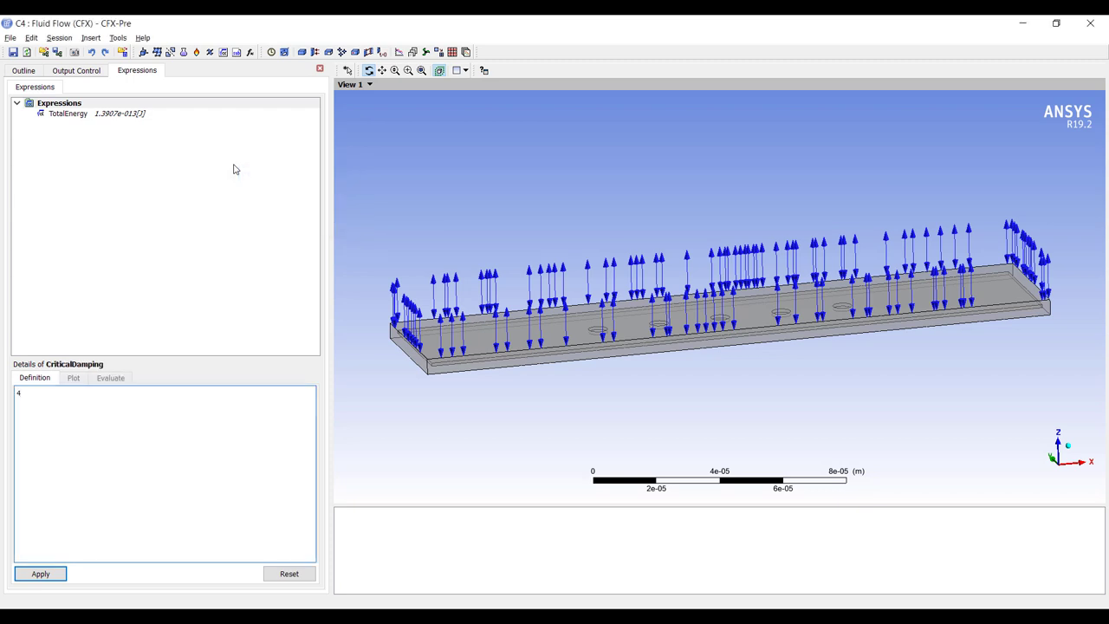
type("4*pi")
type("*7")
type("otalEnergy")
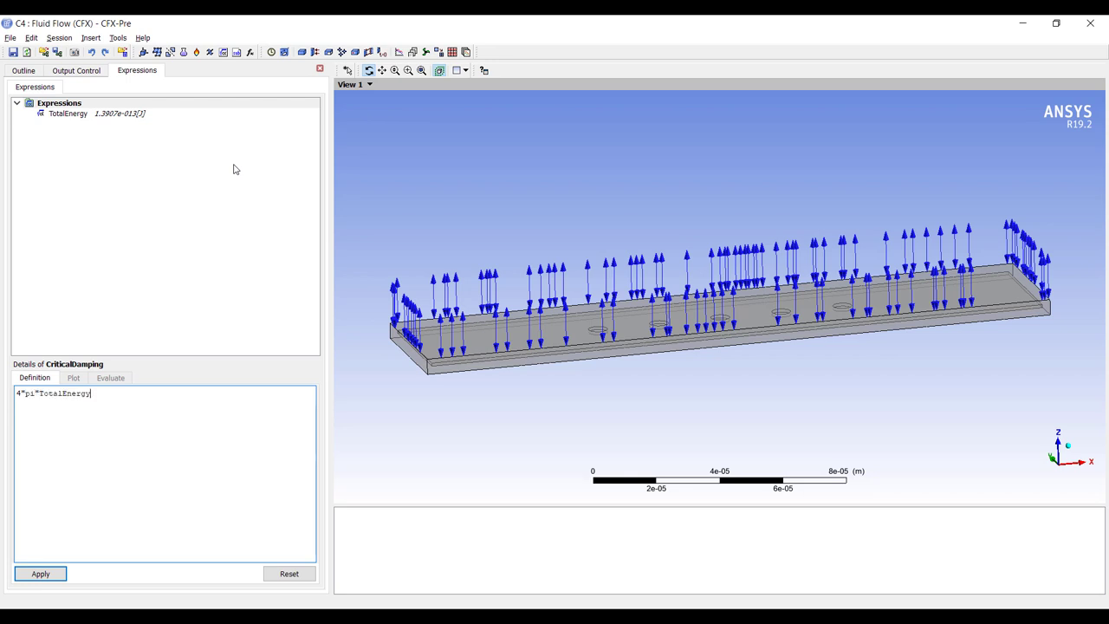
left_click(54, 573)
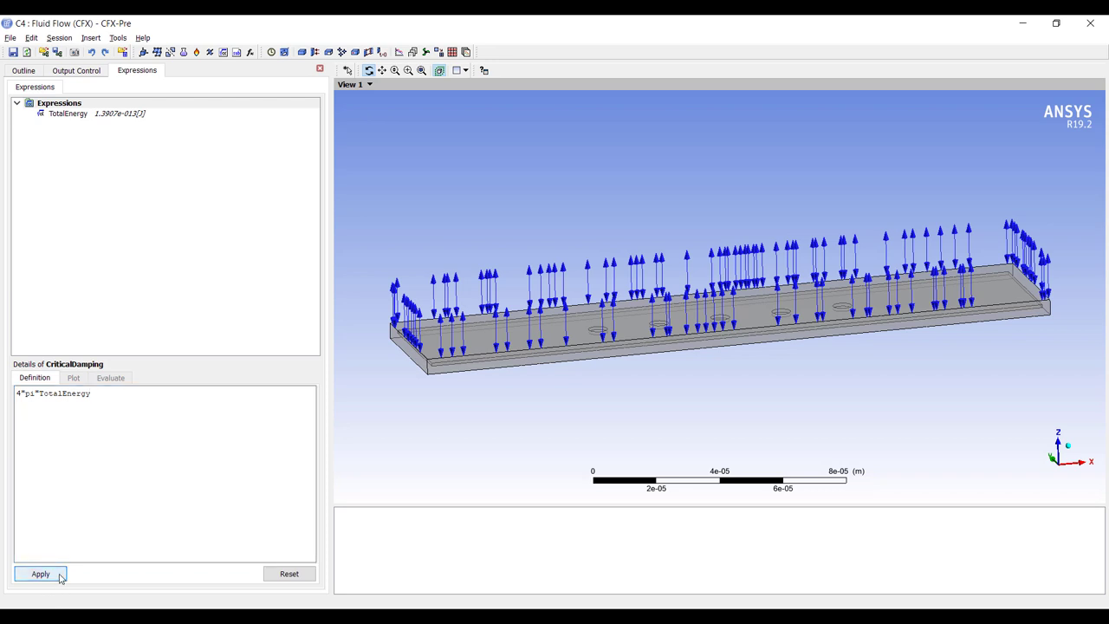
Set the normalization of Aerodynamic Damping 1 to the CriticalDamping expression and accept the output control settings
left_click(74, 74)
left_click(147, 371)
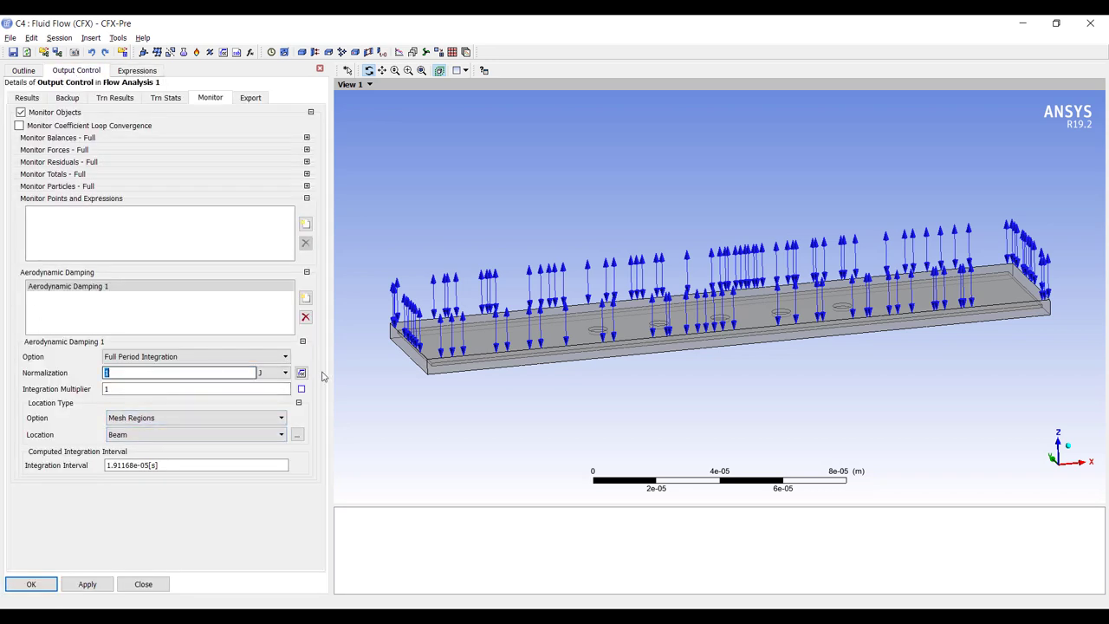
left_click(285, 373)
left_click(269, 384)
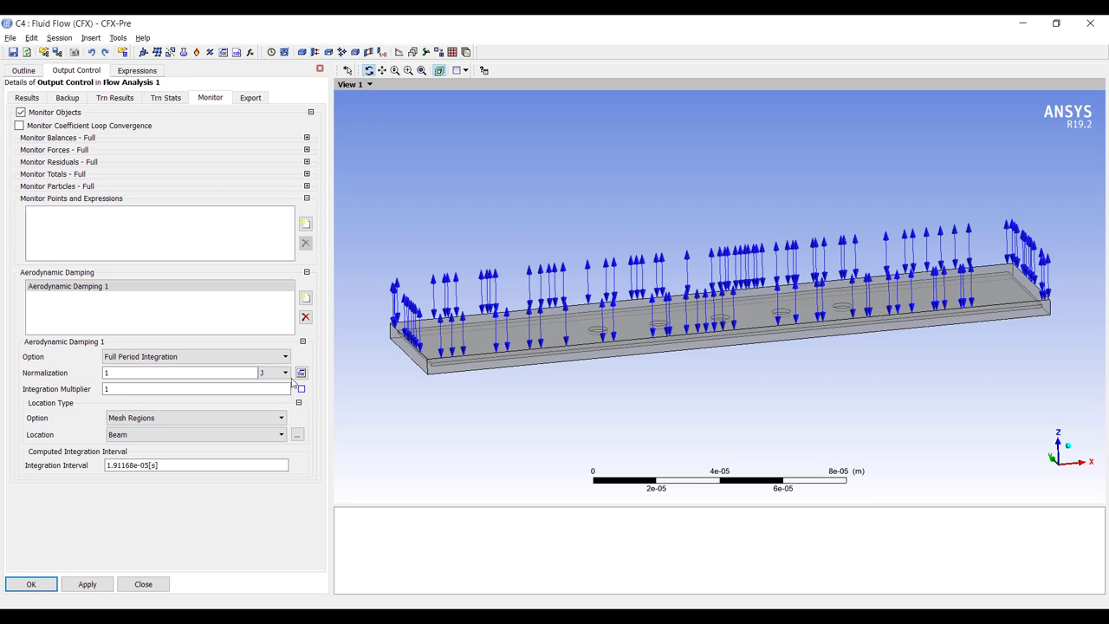
left_click(300, 373)
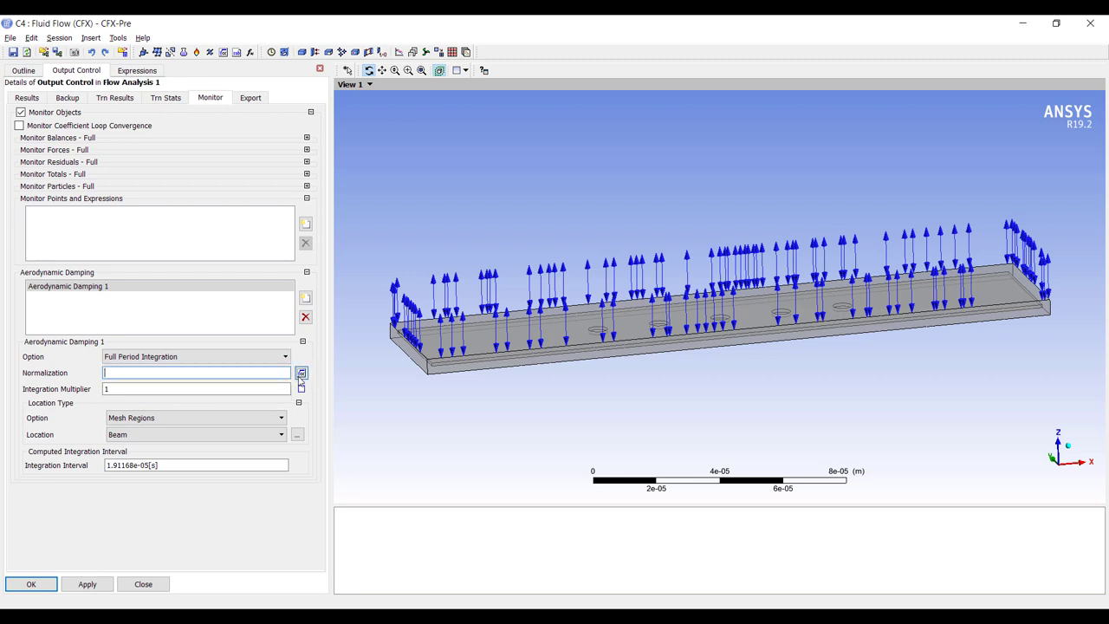
right_click(224, 378)
mouse_move(263, 401)
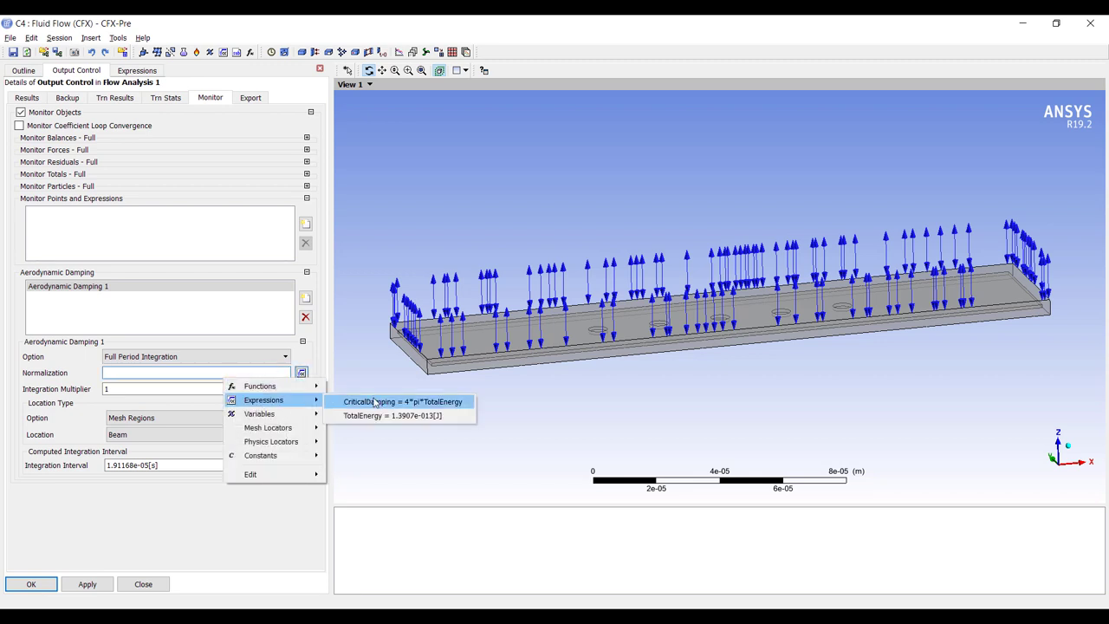
left_click(400, 402)
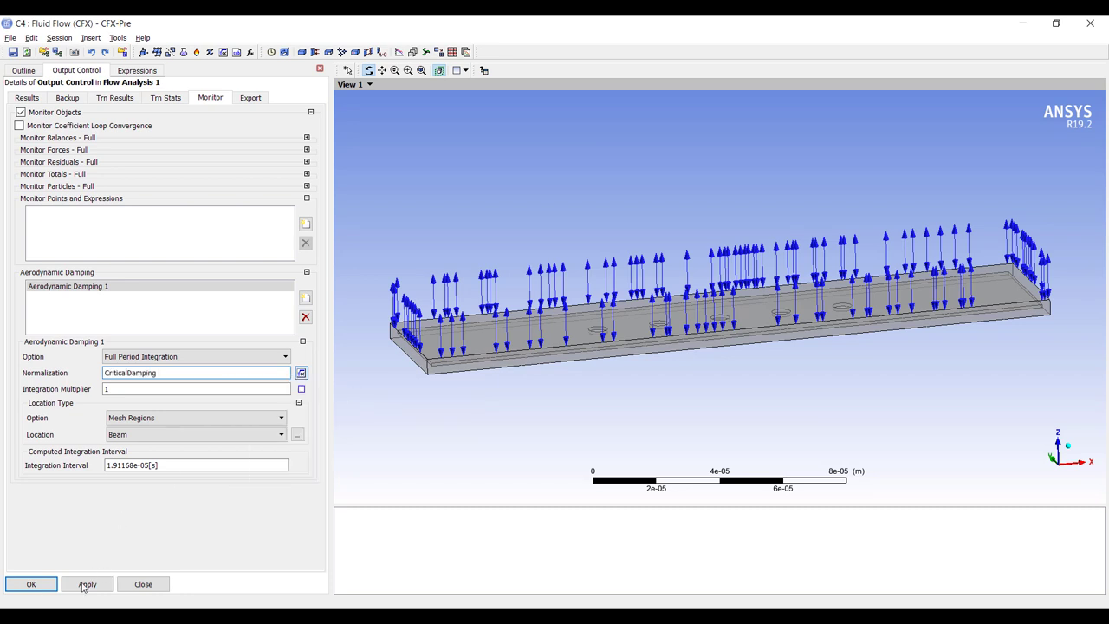
left_click(31, 584)
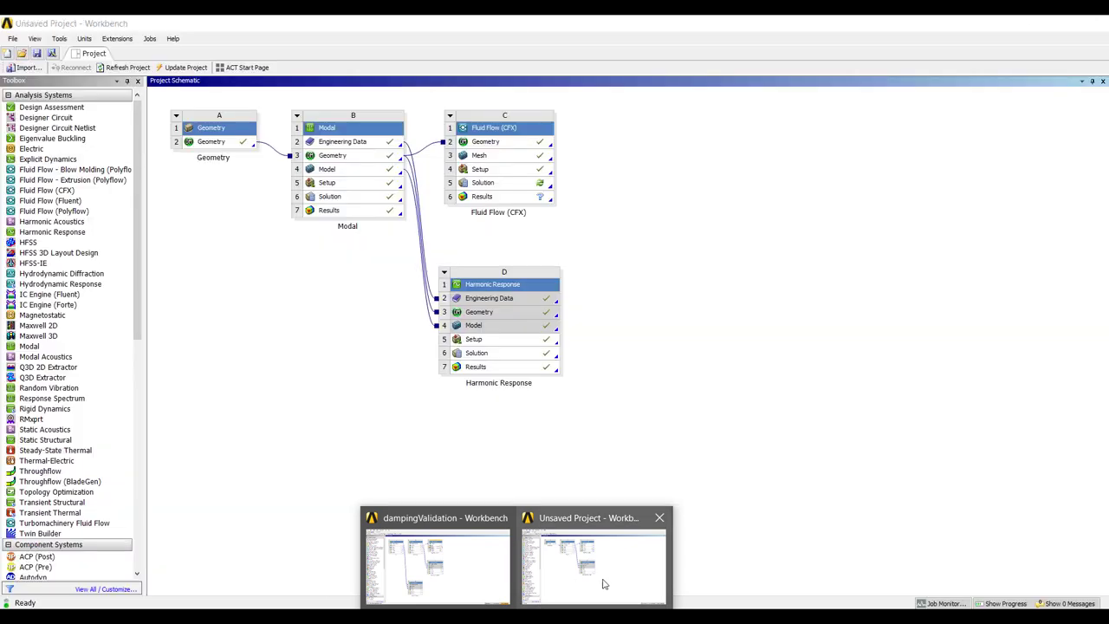
Switch to the unsaved Workbench project, open the Fluid Flow (CFX) solution and define and run the solver
left_click(589, 564)
double_click(503, 182)
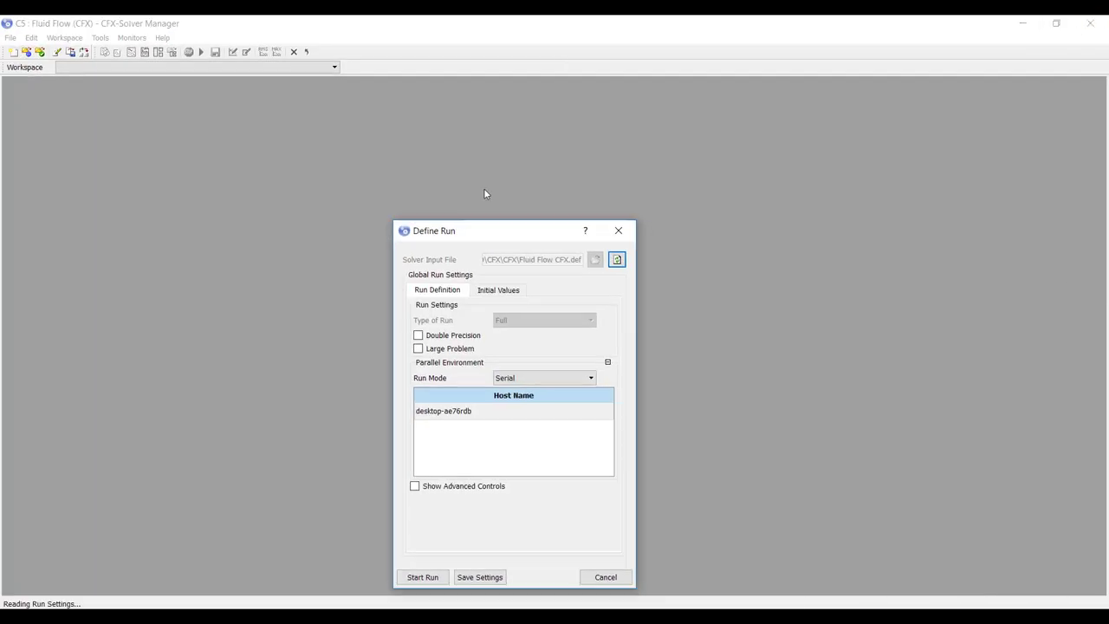
left_click(523, 326)
left_click(512, 347)
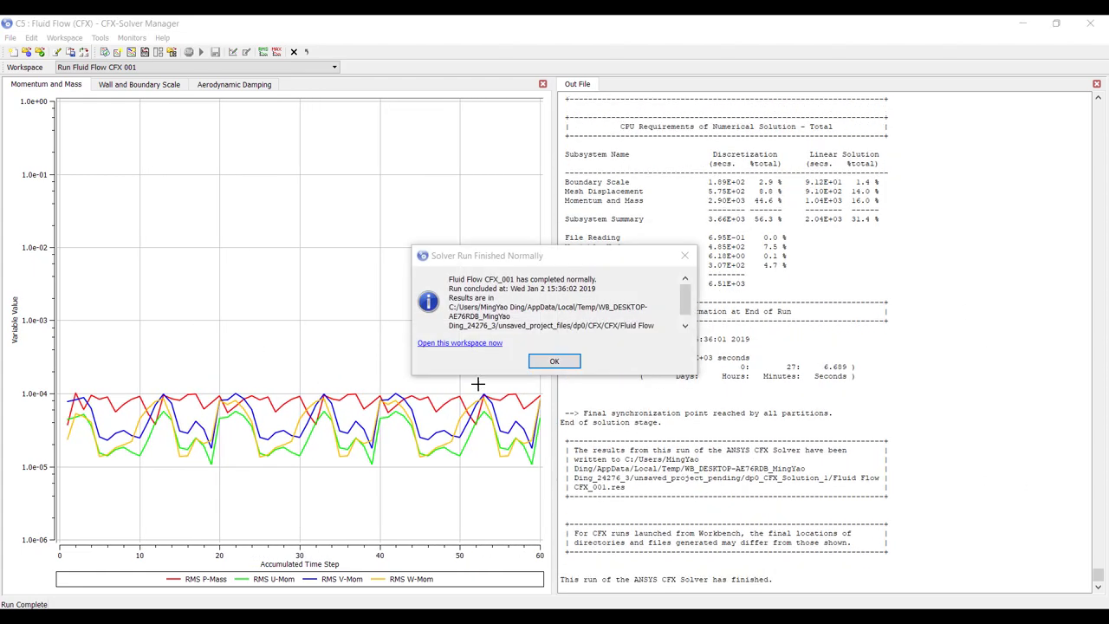
Dismiss the run completion message and examine the aerodynamic damping plot over the time steps
left_click(550, 362)
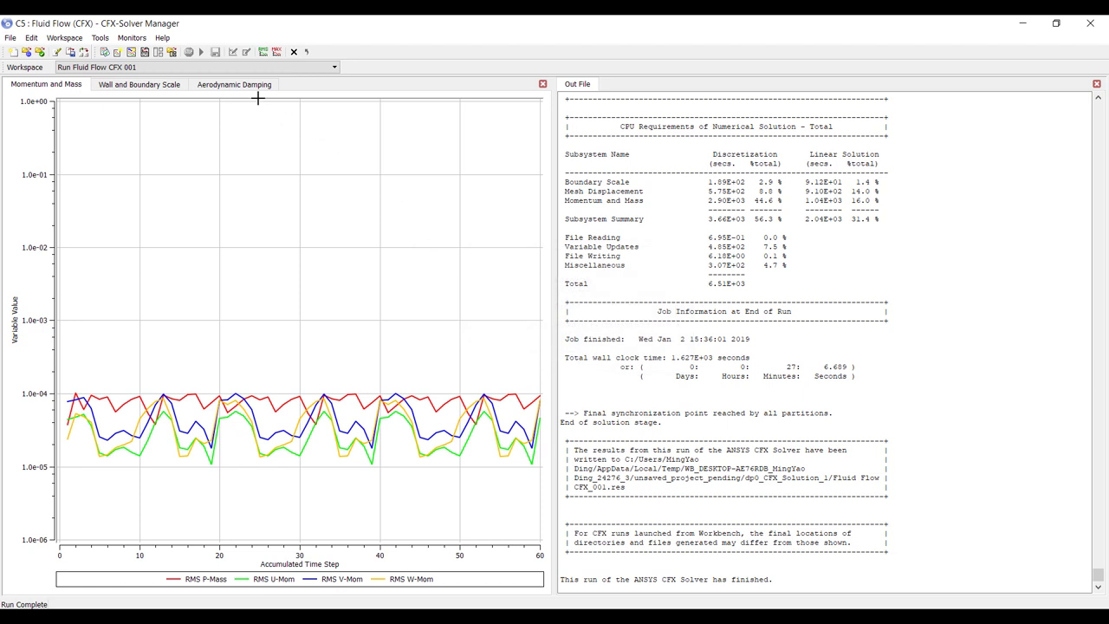
left_click(234, 84)
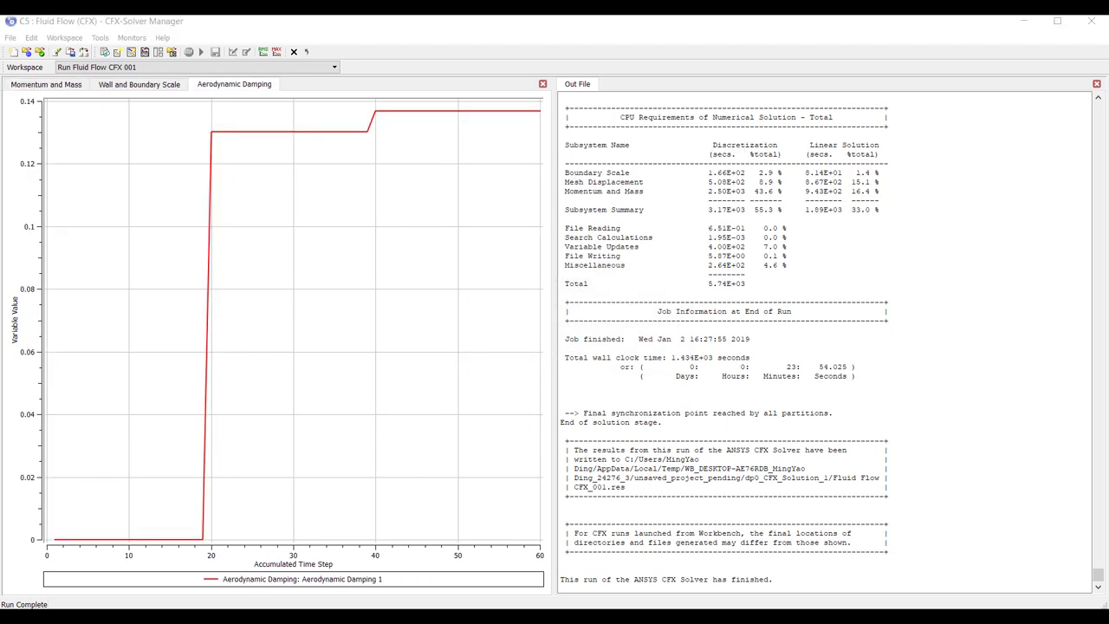